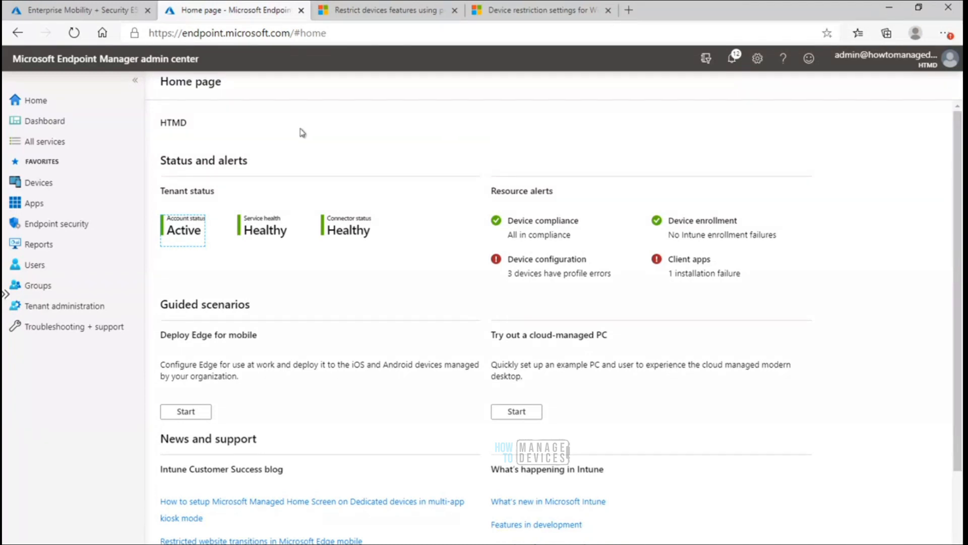
Open the configuration profiles for Windows devices
left_click(40, 186)
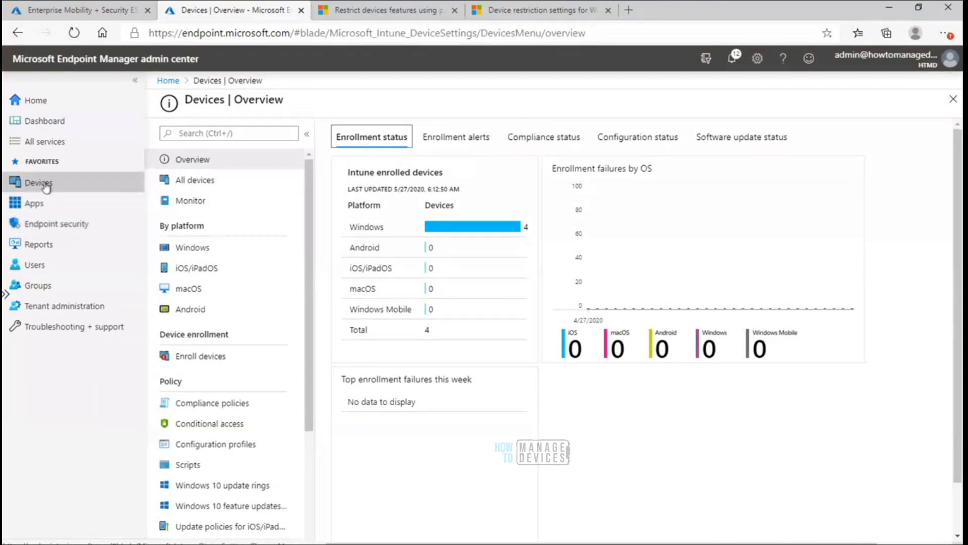
left_click(191, 248)
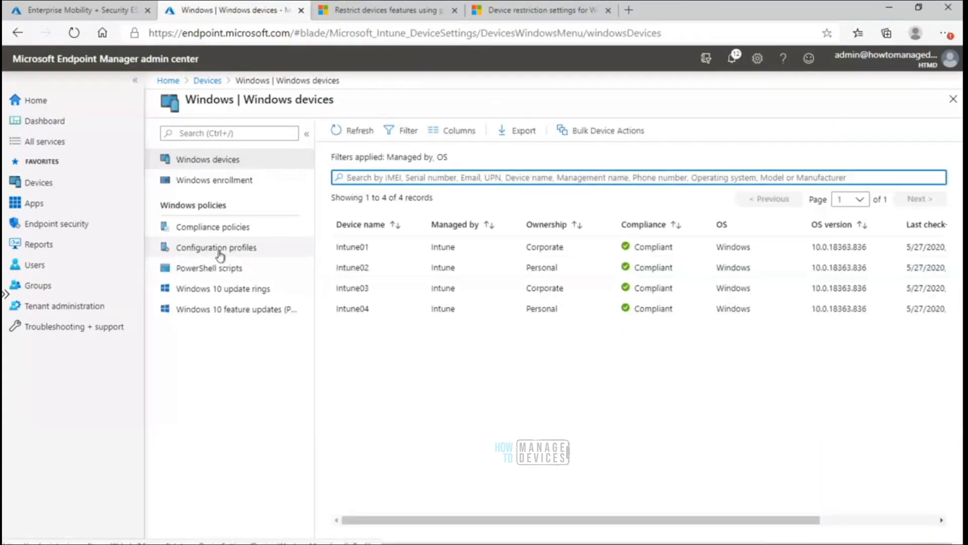
left_click(220, 250)
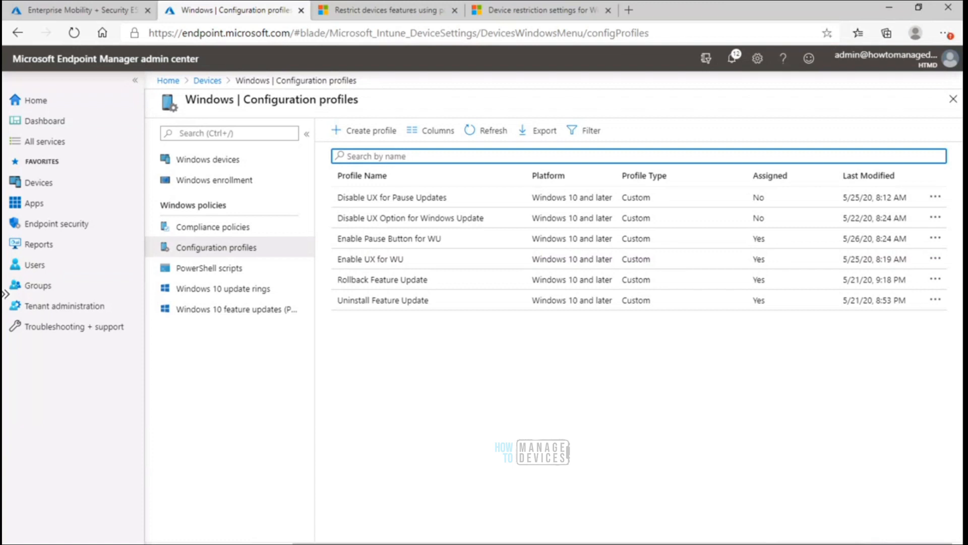
Review the policy tree diagram in Paint and the SetDisablePauseUXAccess policy path in the Software Update.txt notes, then return to the configuration profiles
left_click(457, 543)
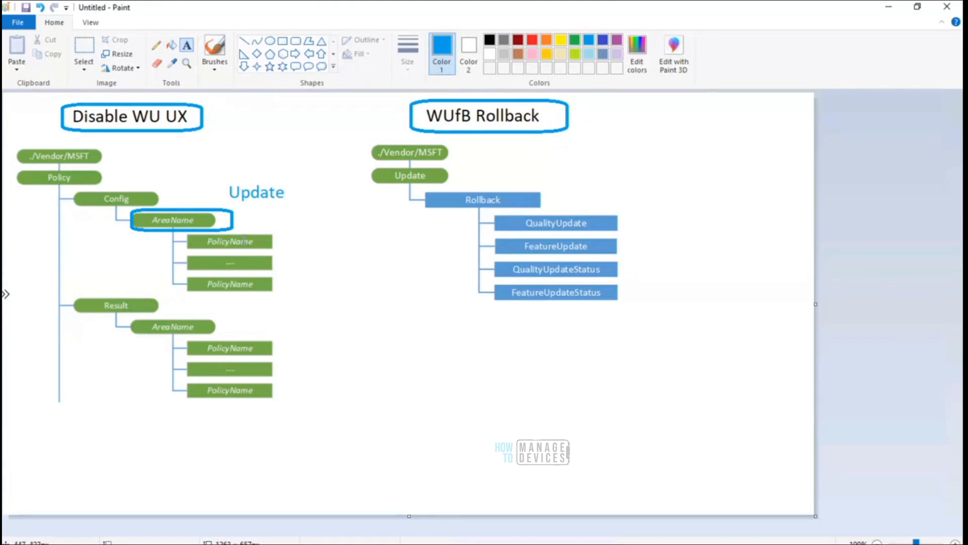
left_click(429, 544)
left_click(470, 507)
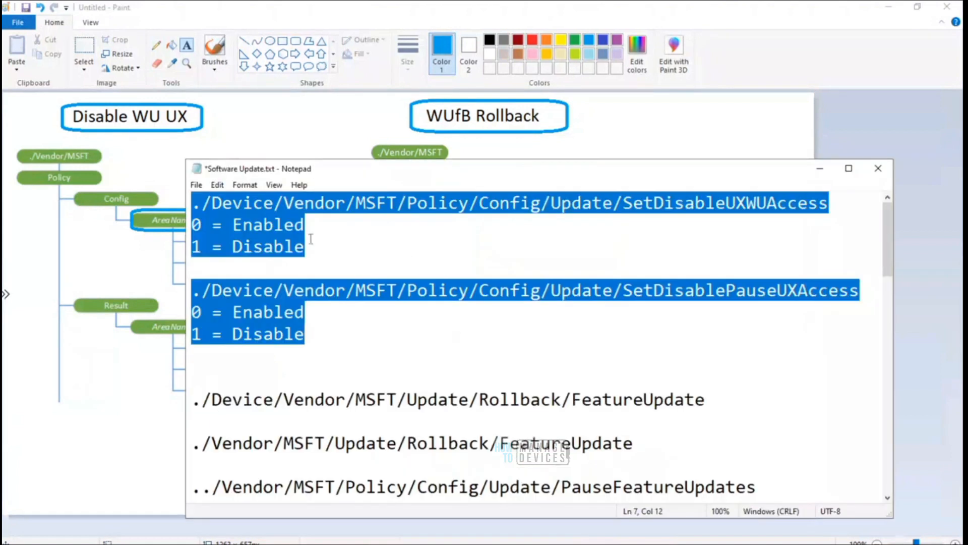
left_click(356, 335)
left_click_drag(191, 294, 829, 295)
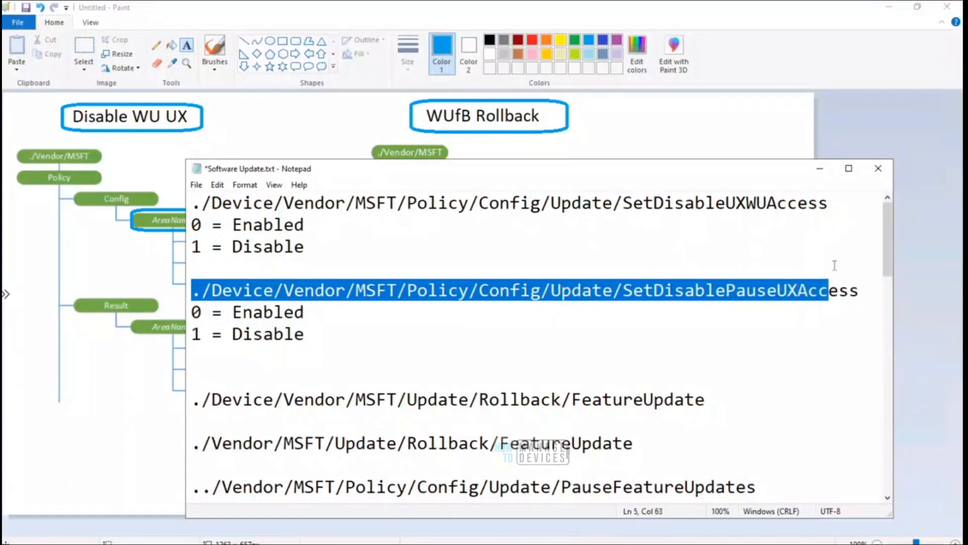
left_click(820, 175)
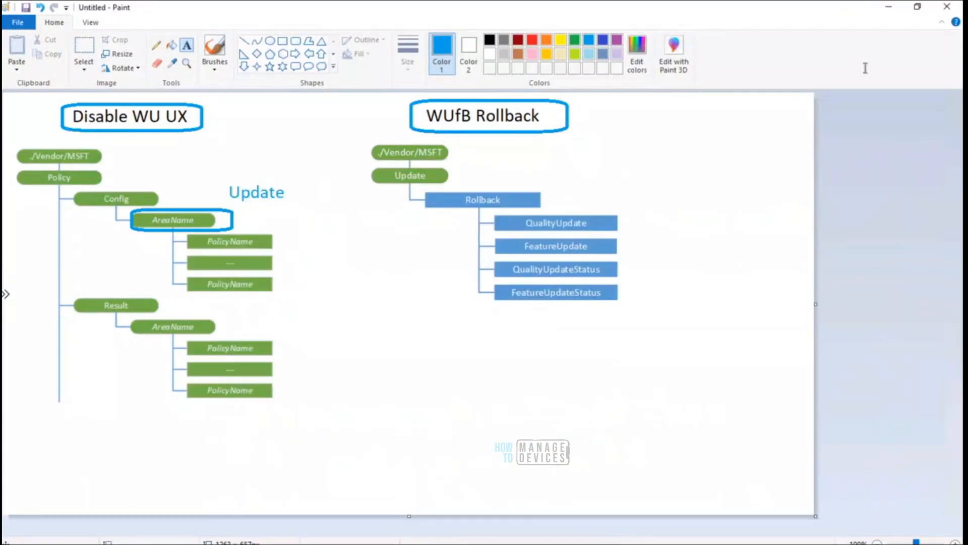
left_click(892, 9)
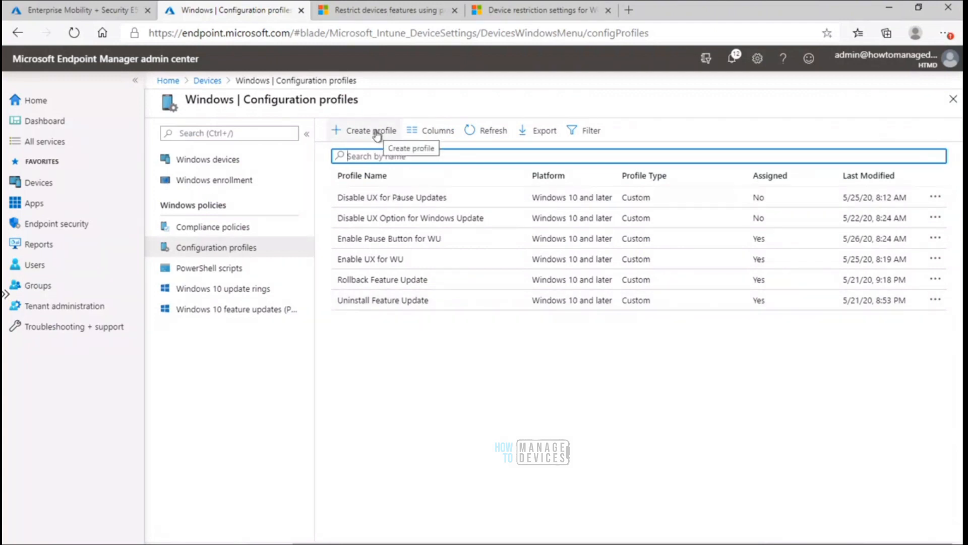
Start creating a configuration profile for the Windows 10 and later platform with the Wi-Fi profile type
left_click(350, 133)
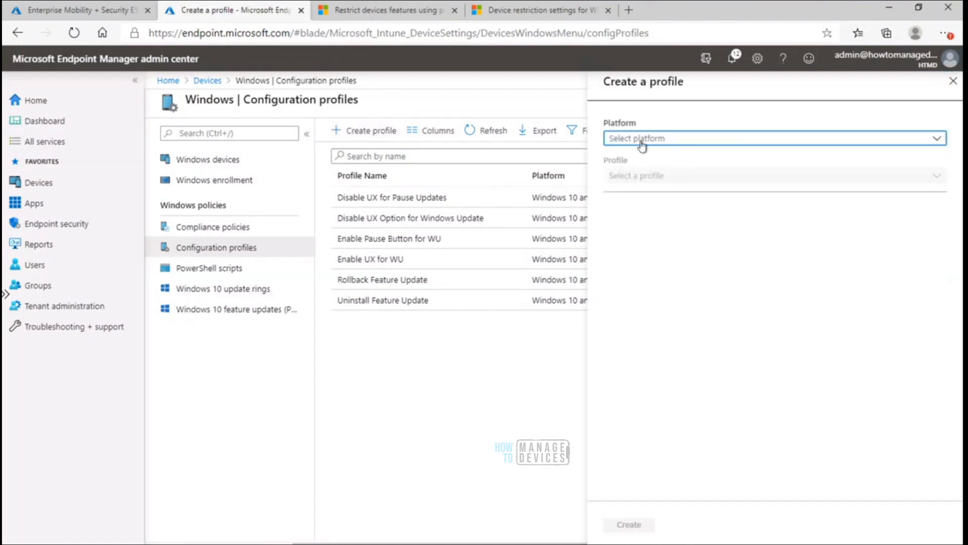
left_click(642, 144)
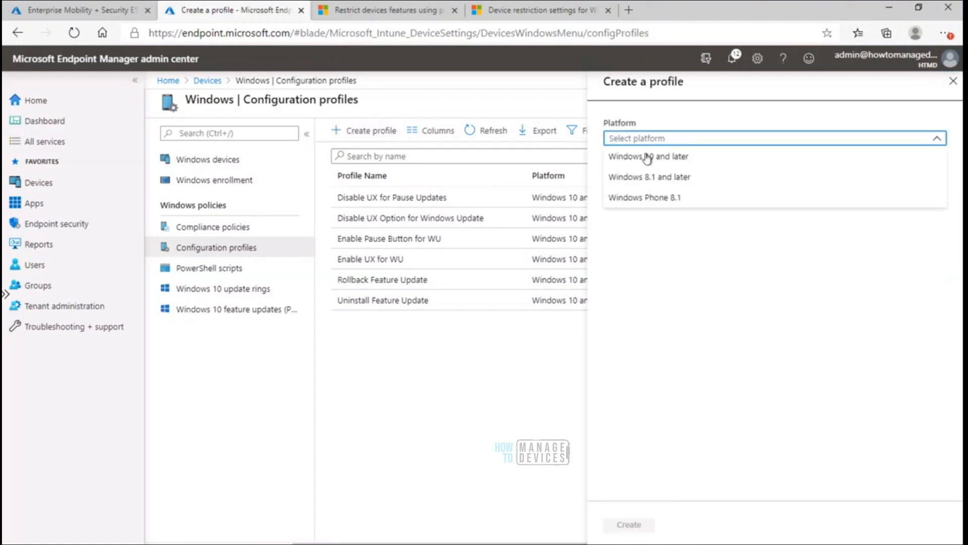
left_click(680, 161)
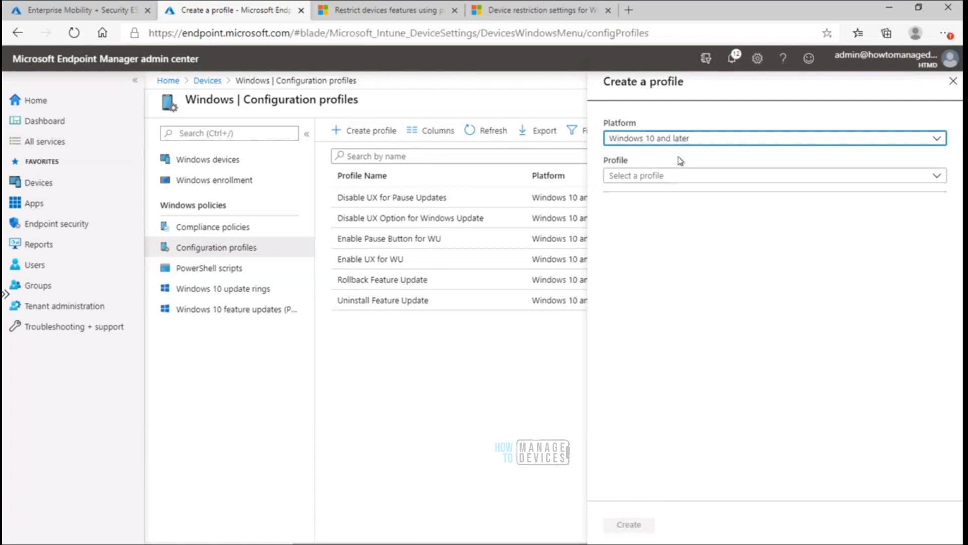
left_click(696, 180)
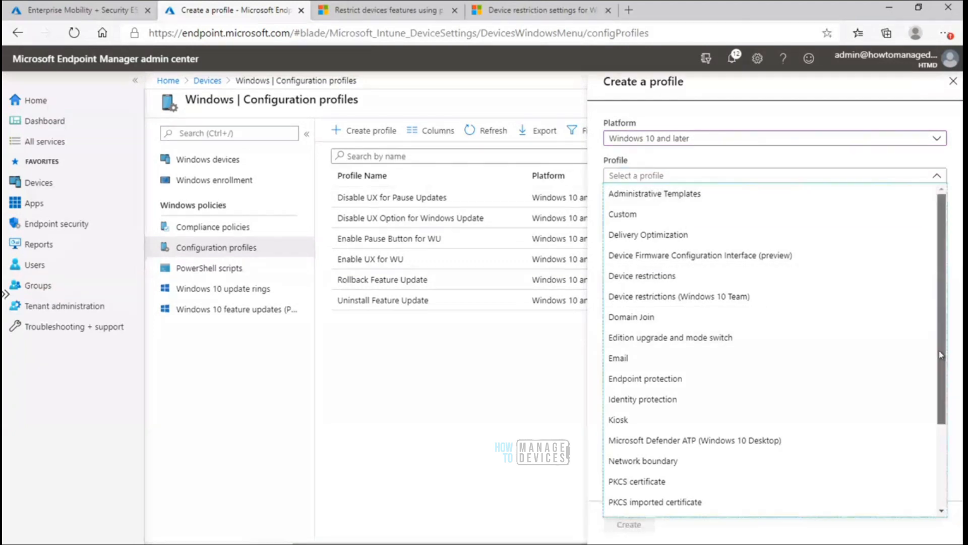
scroll(942, 375, "down", 1)
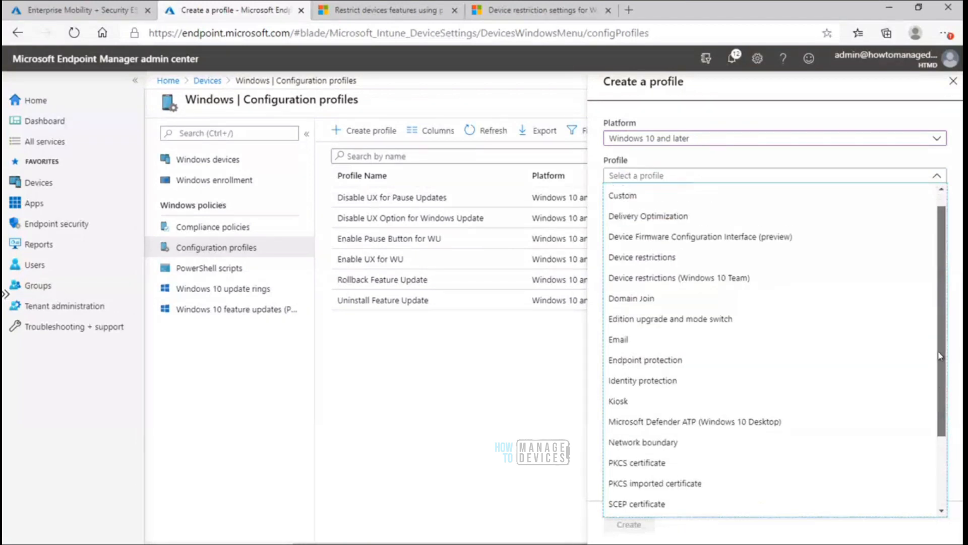
scroll(942, 376, "up", 1)
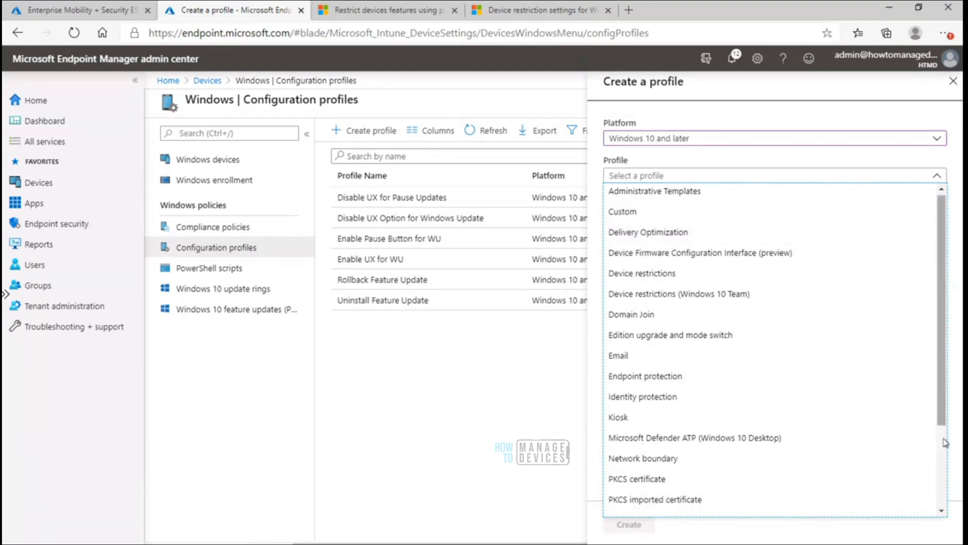
scroll(947, 439, "down", 3)
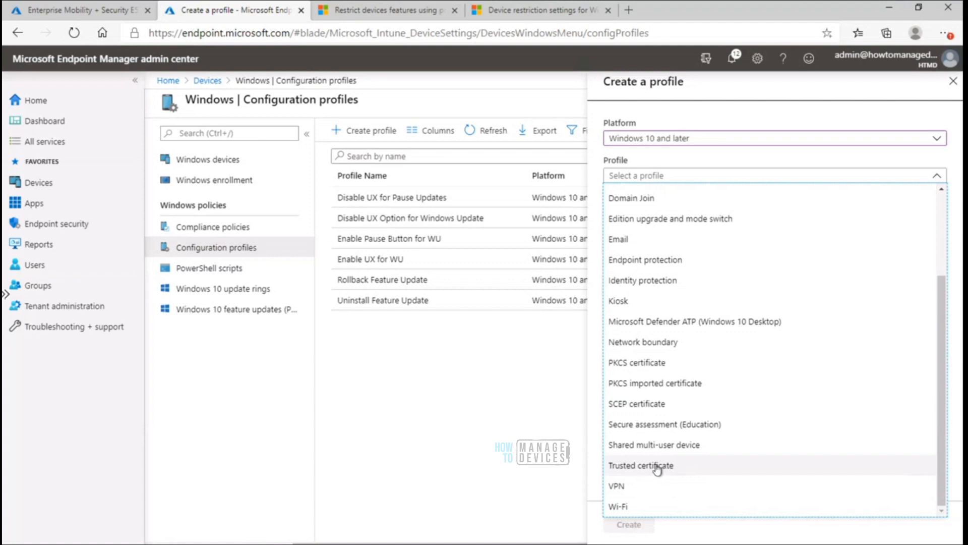
left_click(627, 507)
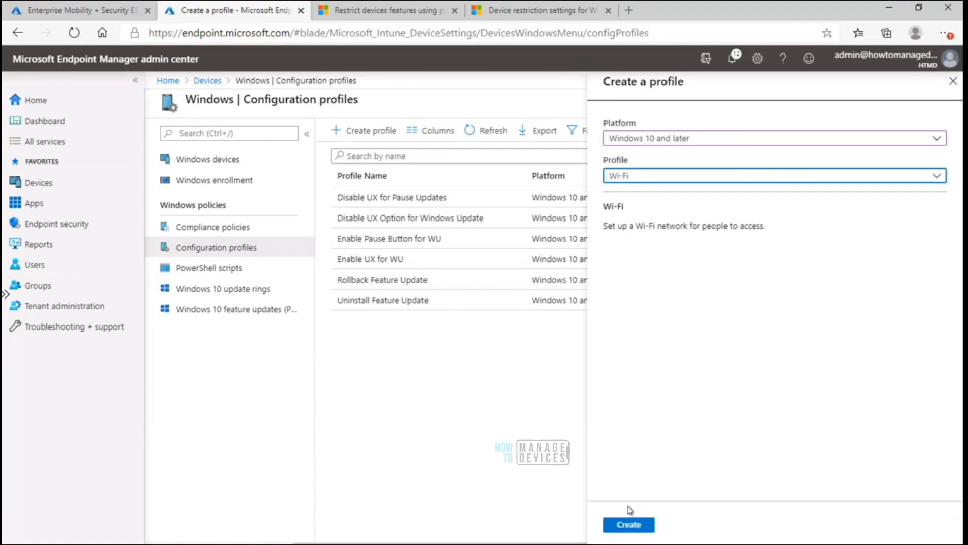
left_click(626, 526)
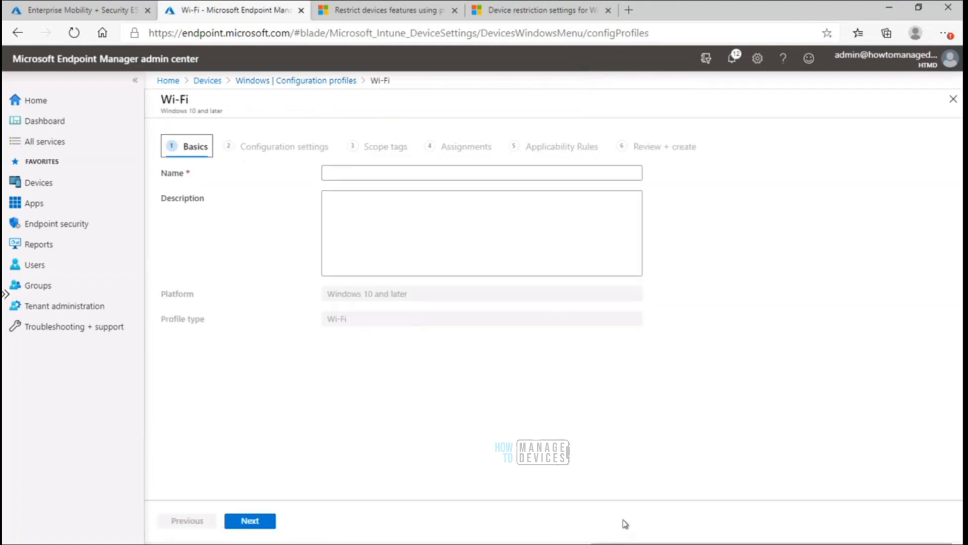
Name the profile HTMD Wifi, describe it as "Thsi si profile HRTTMD Wifi", and proceed to the configuration settings
left_click(440, 173)
type("Wi")
key("BackSpace")
key("BackSpace")
type("HTMD Wifi")
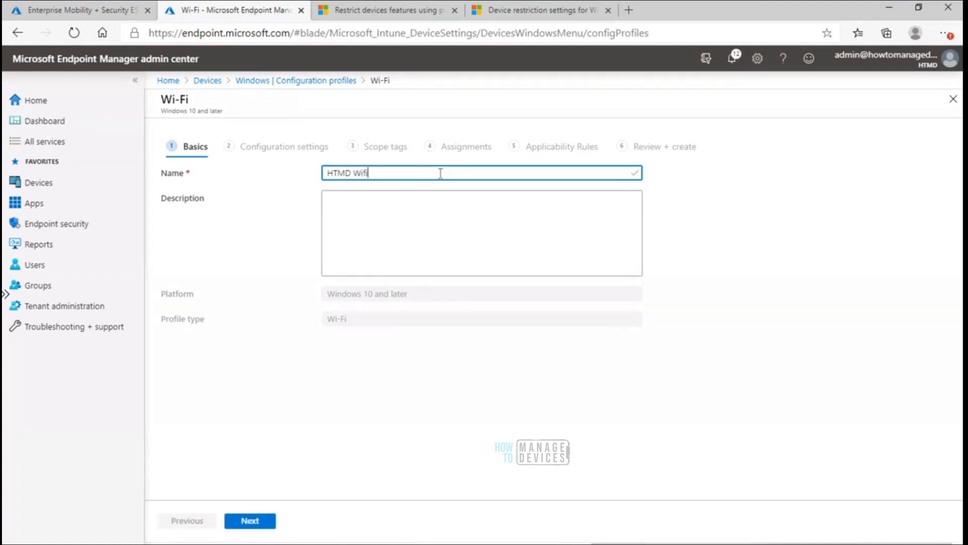
left_click(395, 232)
type("Thsi si profile ")
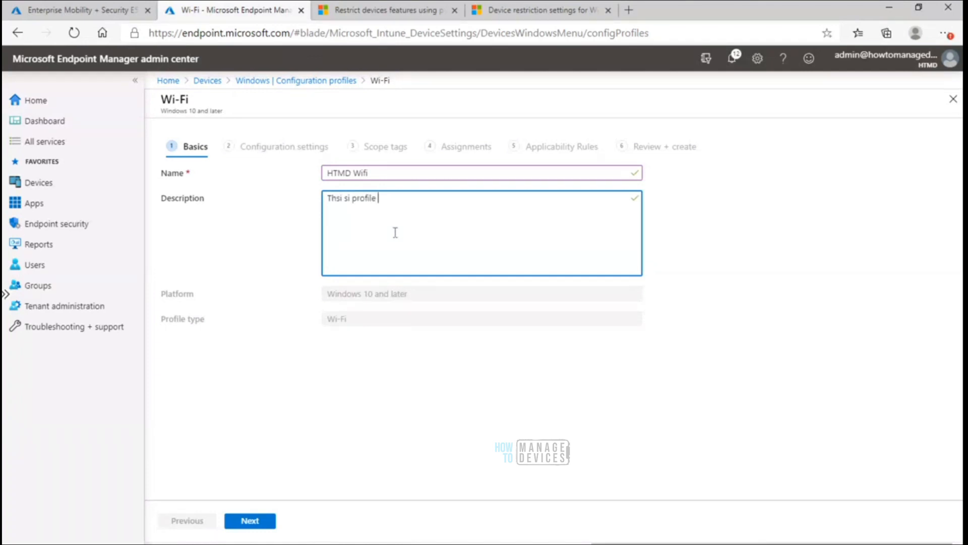
type("HRTTMD Wifi")
left_click(253, 525)
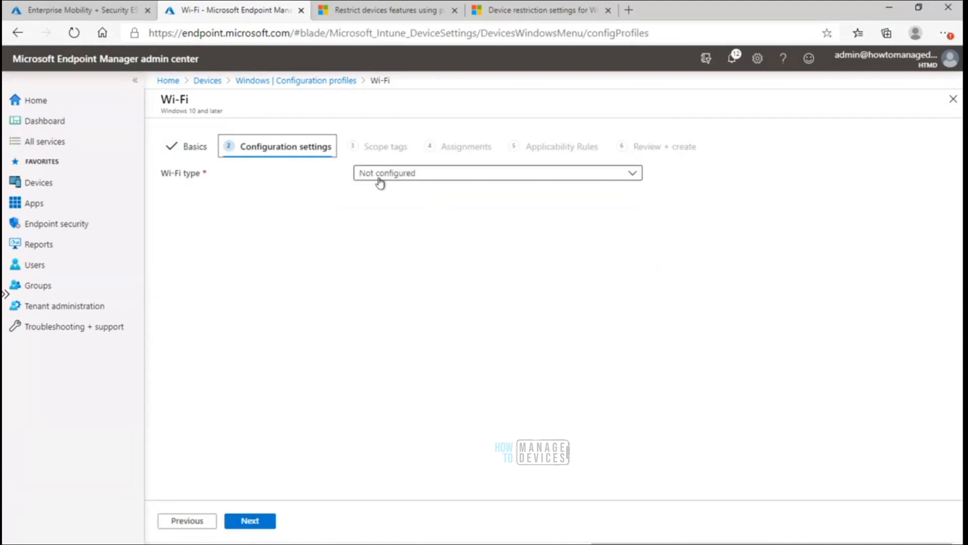
Set the Wi-Fi type to Basic, with HTMD as the Wi-Fi name (SSID) and HTMDForum as the connection name
left_click(379, 183)
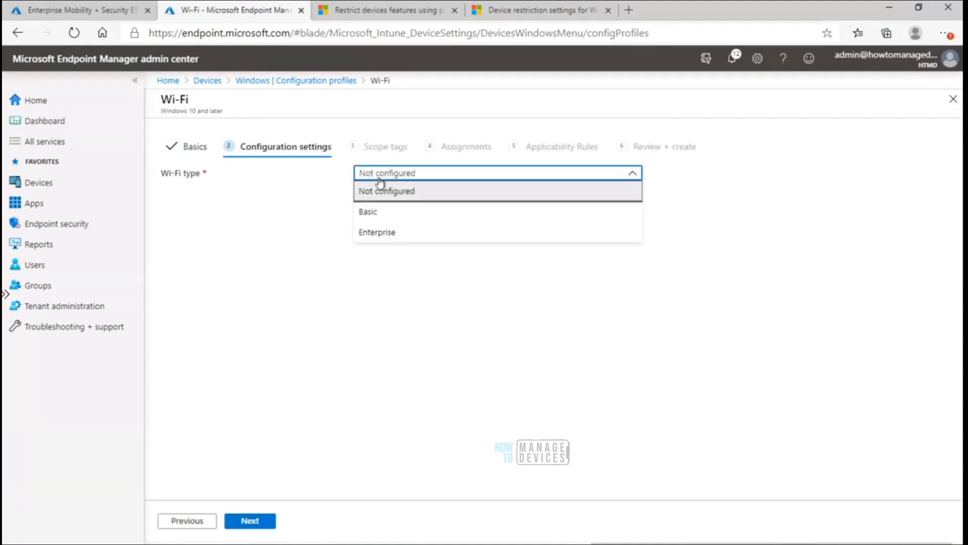
left_click(446, 217)
left_click(425, 209)
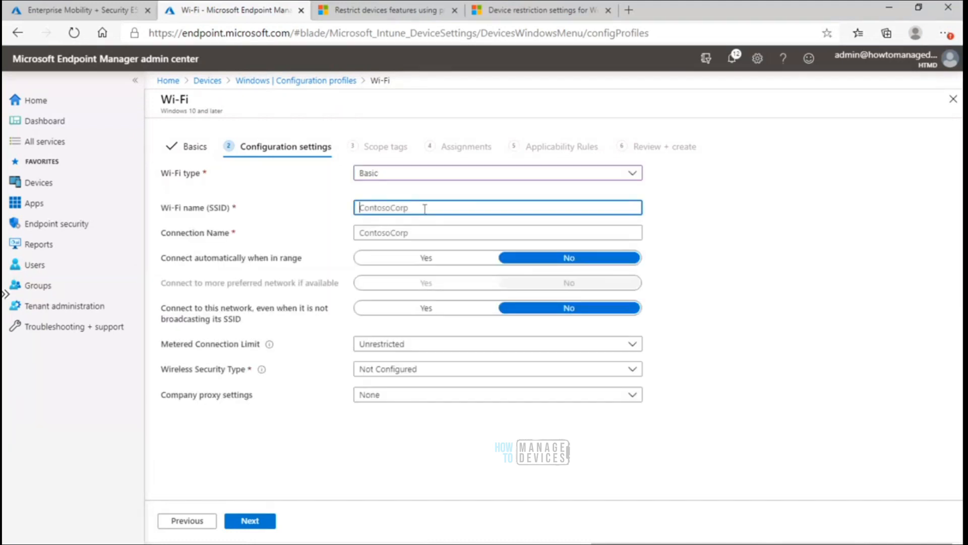
type("HTMD")
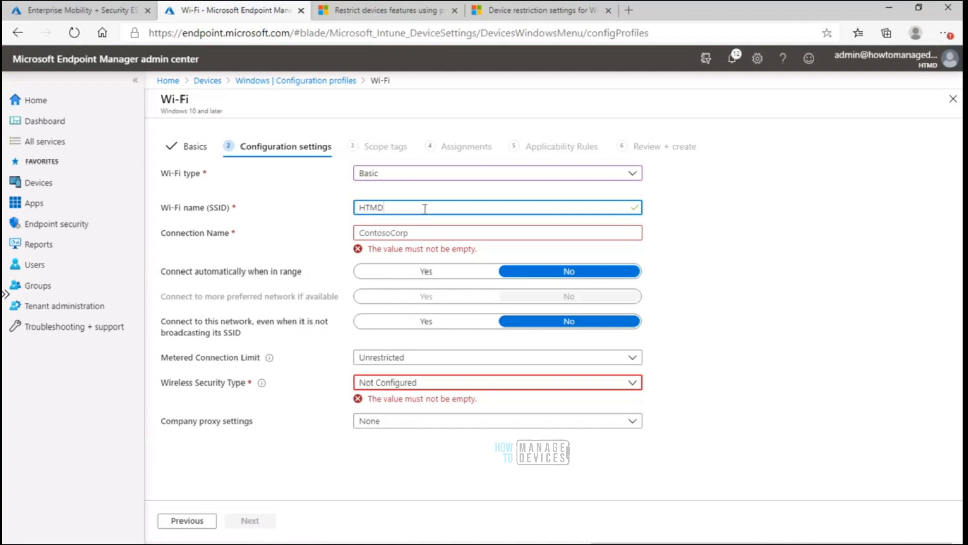
left_click(410, 234)
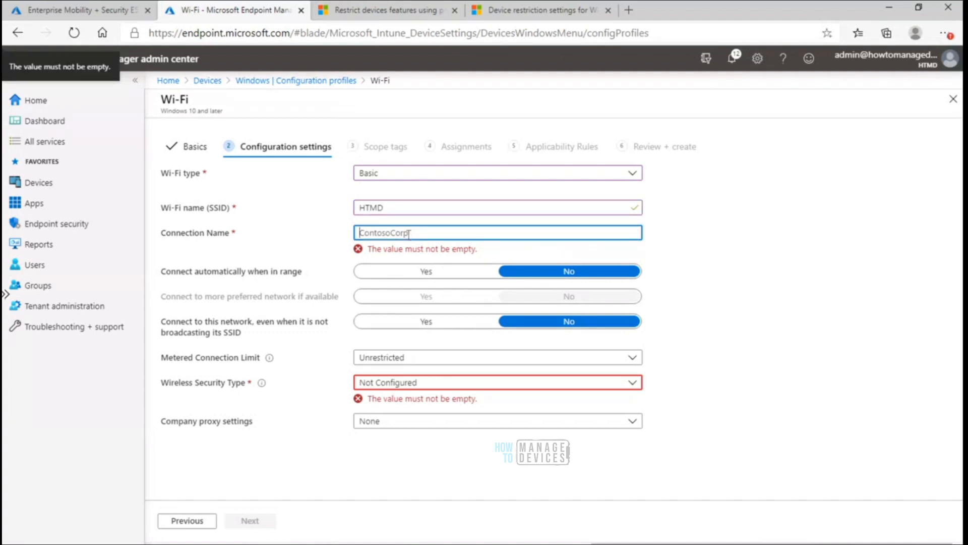
type("HTMDForum")
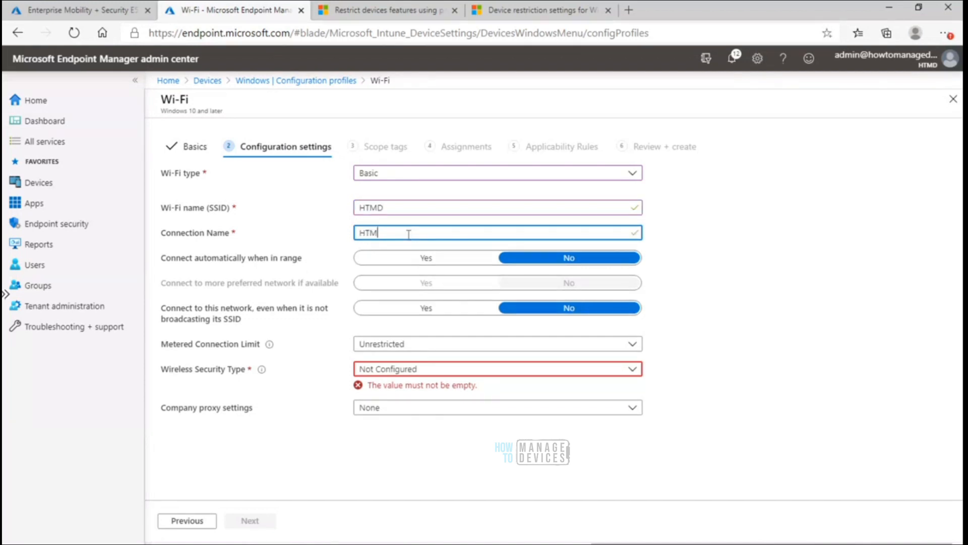
Enable automatic connection when in range, set the metered connection limit to Fixed, and choose WPA/WPA2-Personal as the wireless security type
left_click(392, 261)
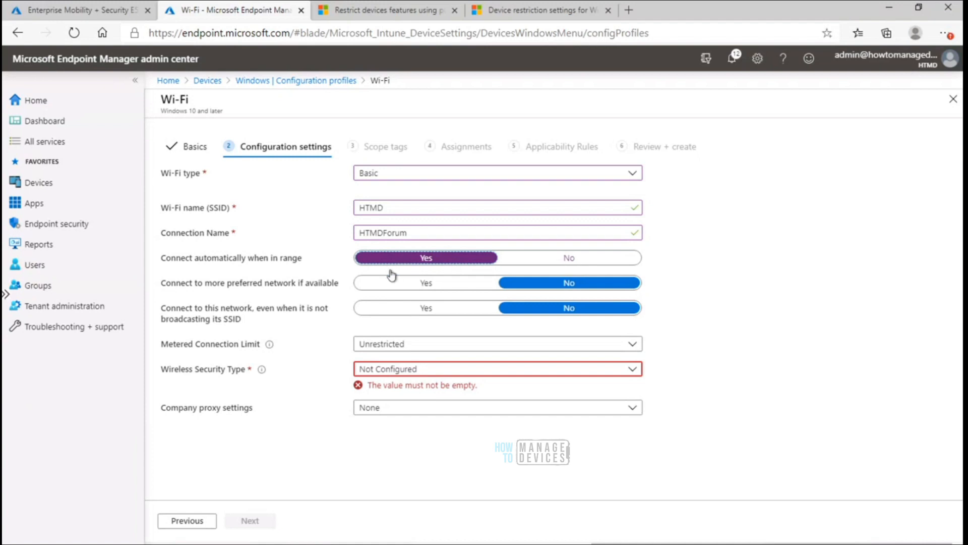
left_click(435, 345)
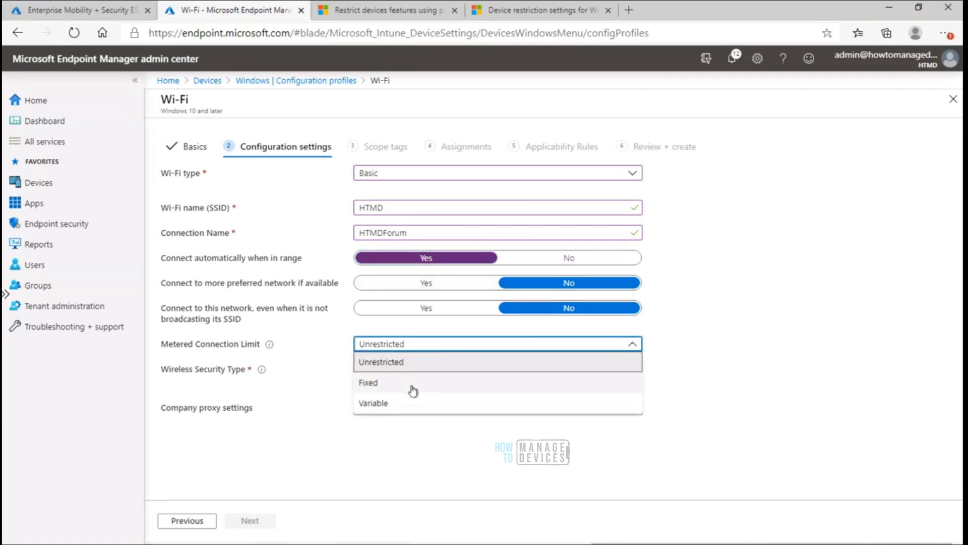
left_click(414, 388)
left_click(485, 373)
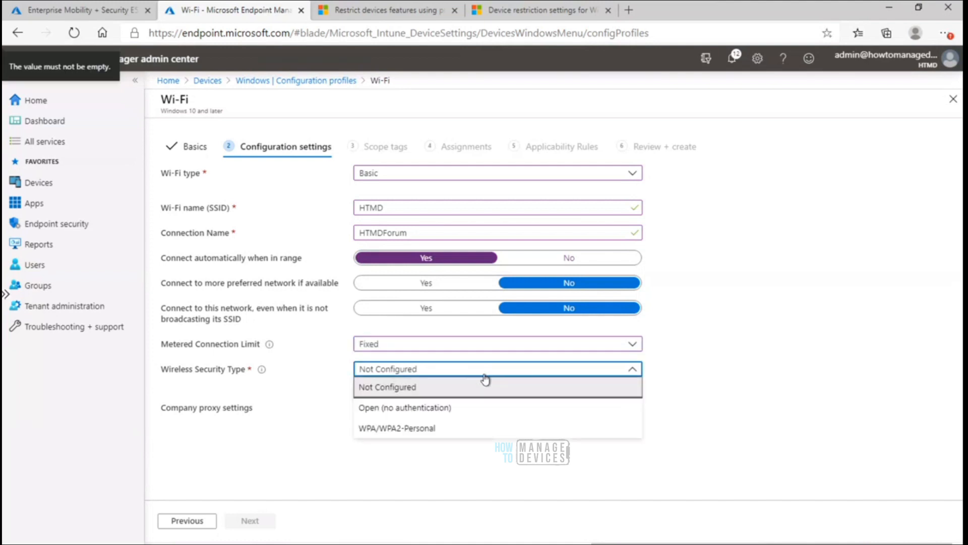
left_click(437, 428)
left_click(437, 395)
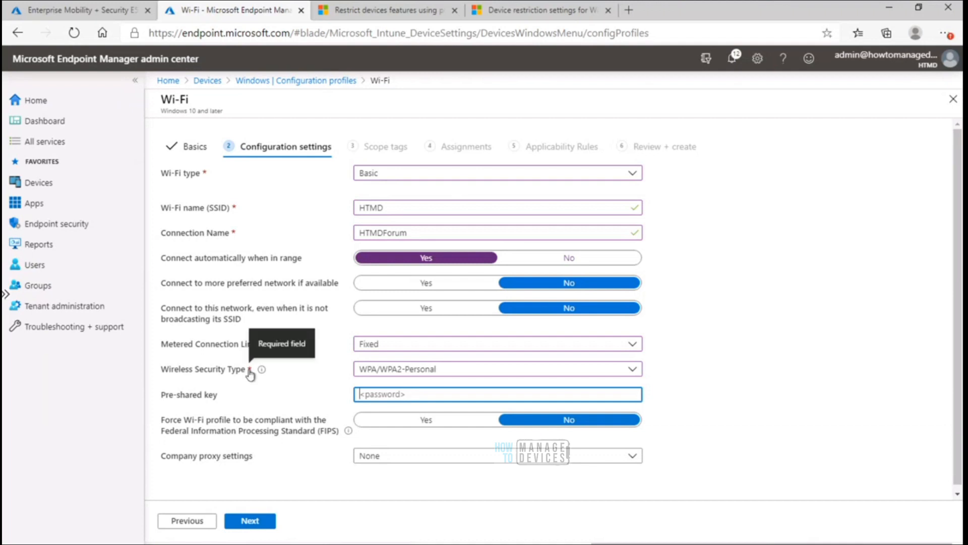
mouse_move(261, 372)
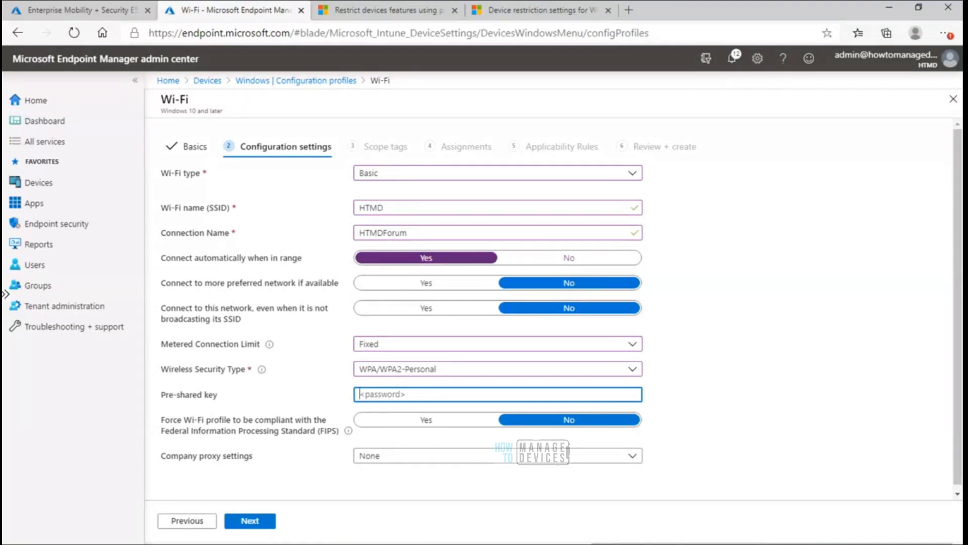
Check the 0 and 1 values listed under SetDisableUXWUAccess in the Software Update.txt notes, and return to the Wi-Fi profile
mouse_move(512, 537)
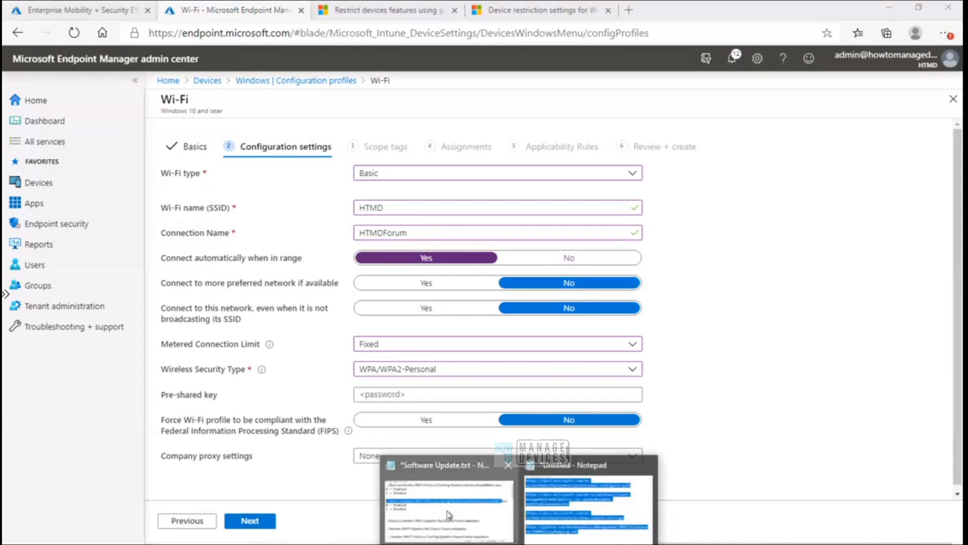
left_click(444, 484)
left_click_drag(321, 245, 187, 224)
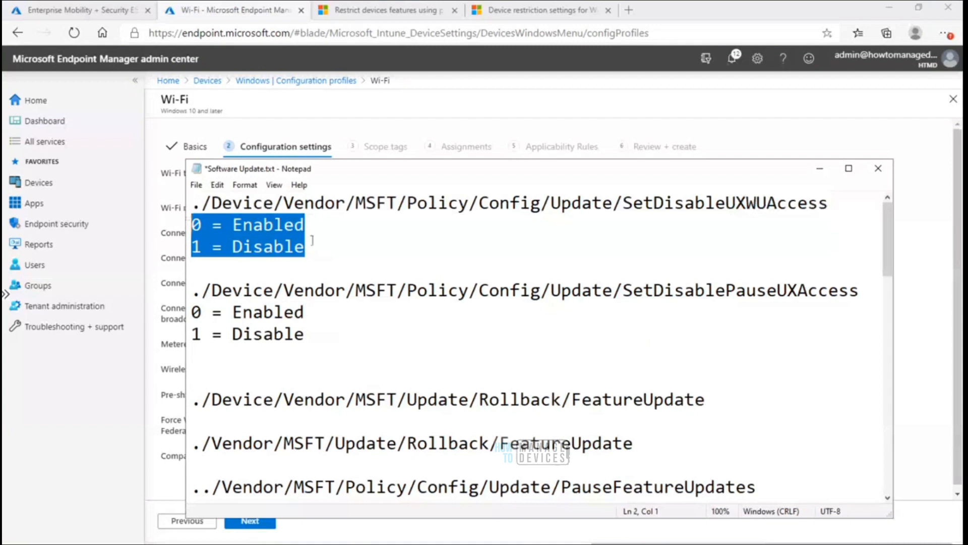
left_click(340, 256)
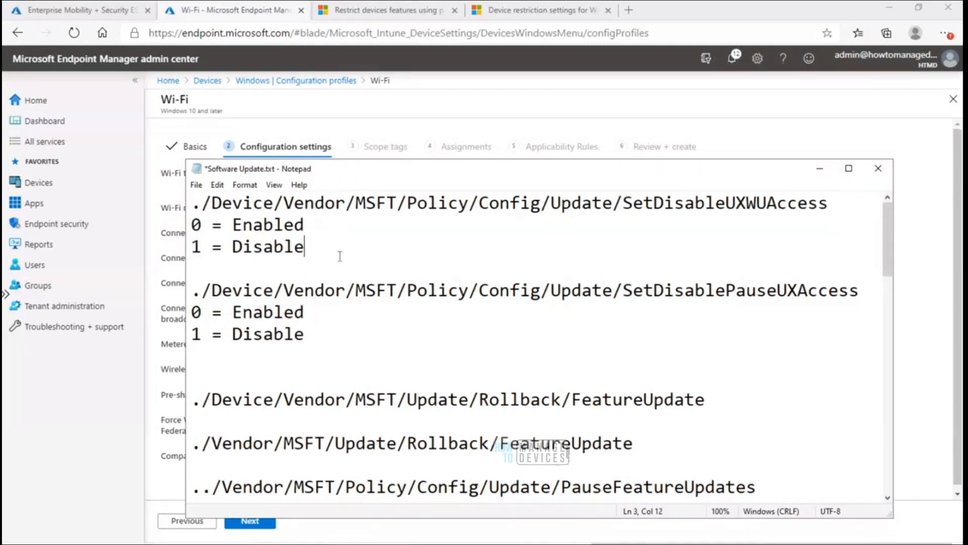
left_click(819, 168)
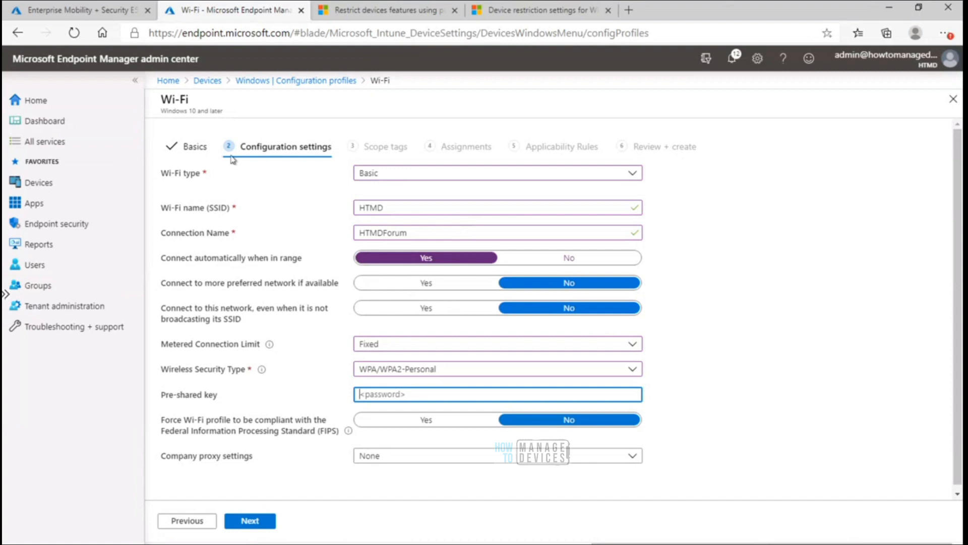
Switch the Wi-Fi type to Enterprise and review its metered connection limit, fast roaming and EAP settings
left_click(414, 177)
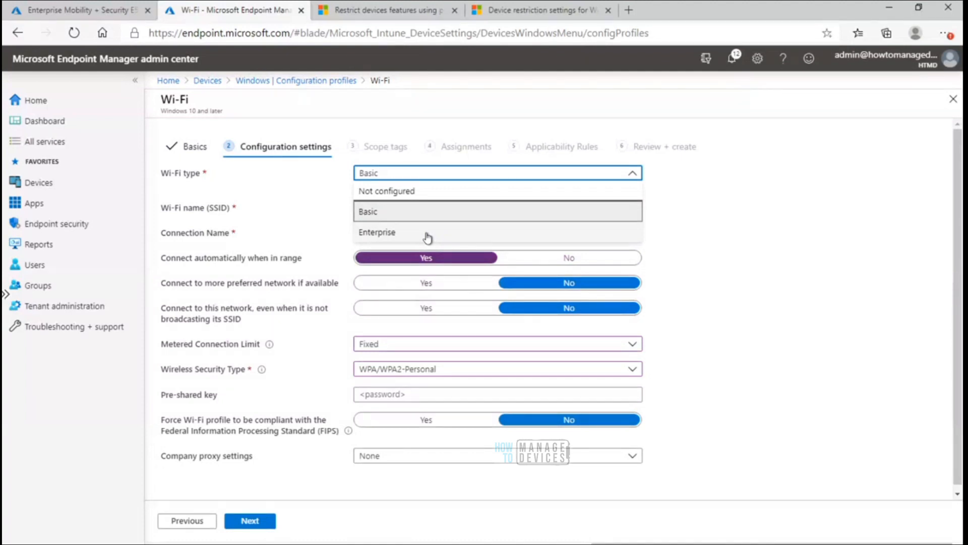
left_click(427, 234)
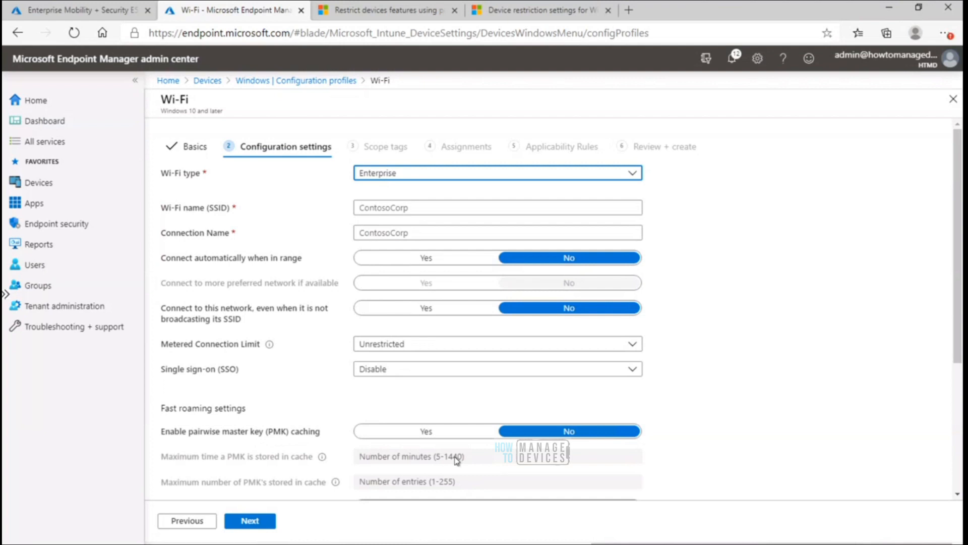
left_click(427, 346)
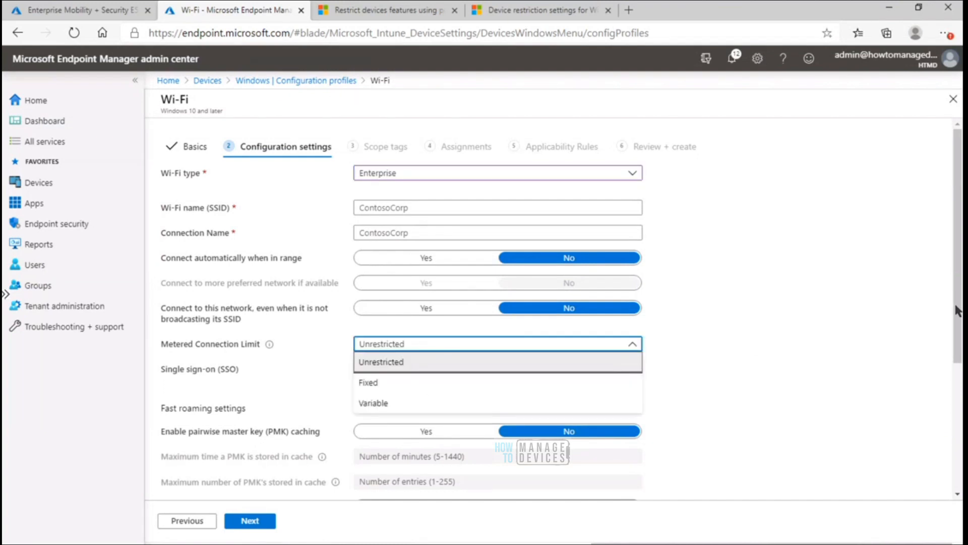
scroll(953, 439, "down", 4)
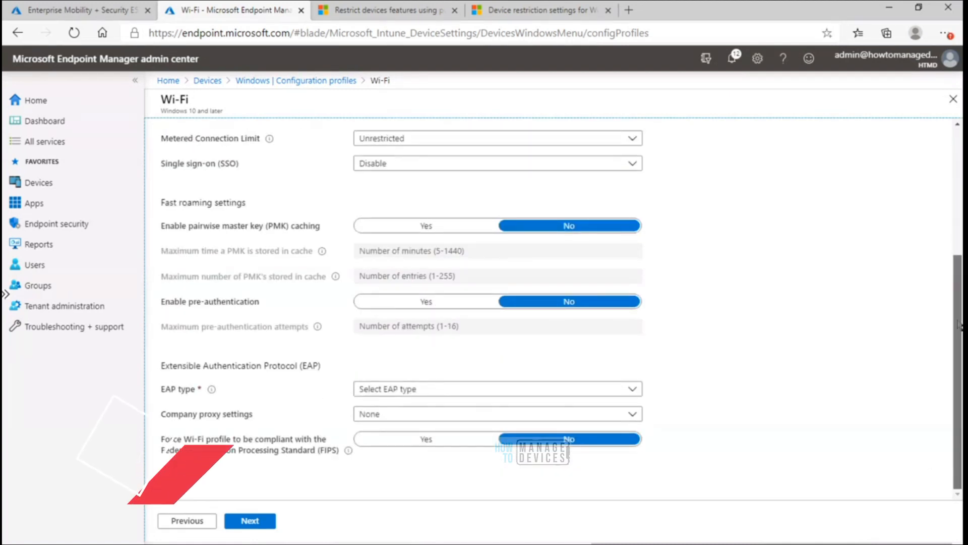
left_click_drag(959, 428, 957, 298)
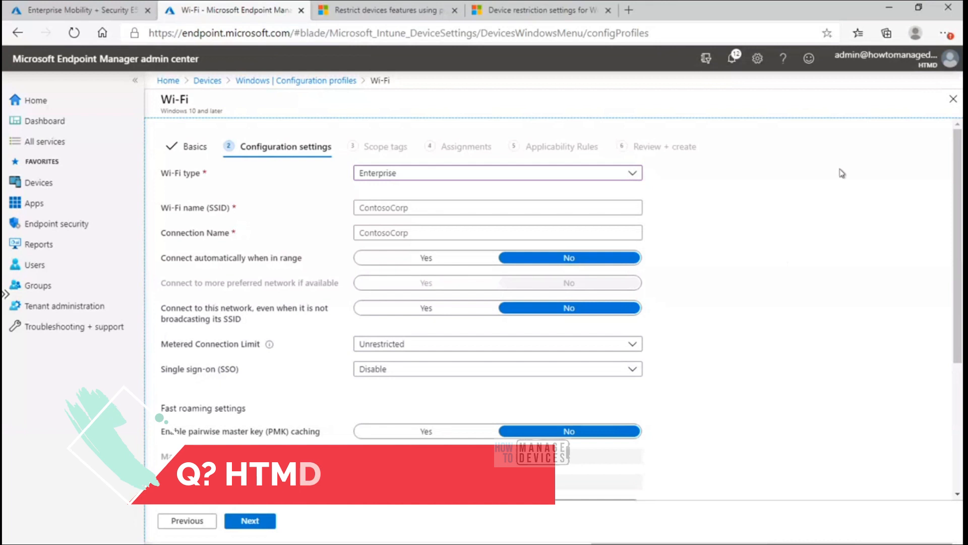
Discard the unsaved Wi-Fi profile and start creating a VPN profile for the Windows 10 and later platform
left_click(951, 100)
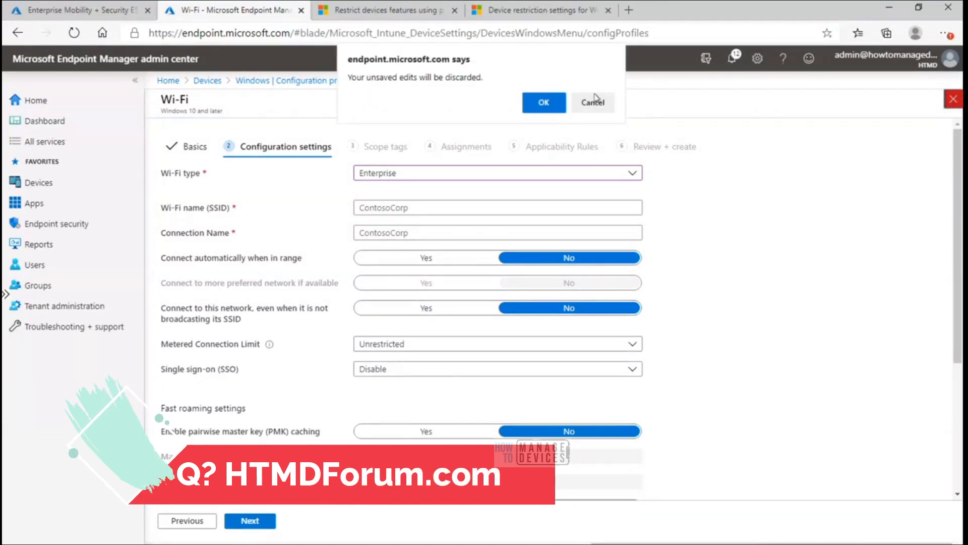
left_click(544, 103)
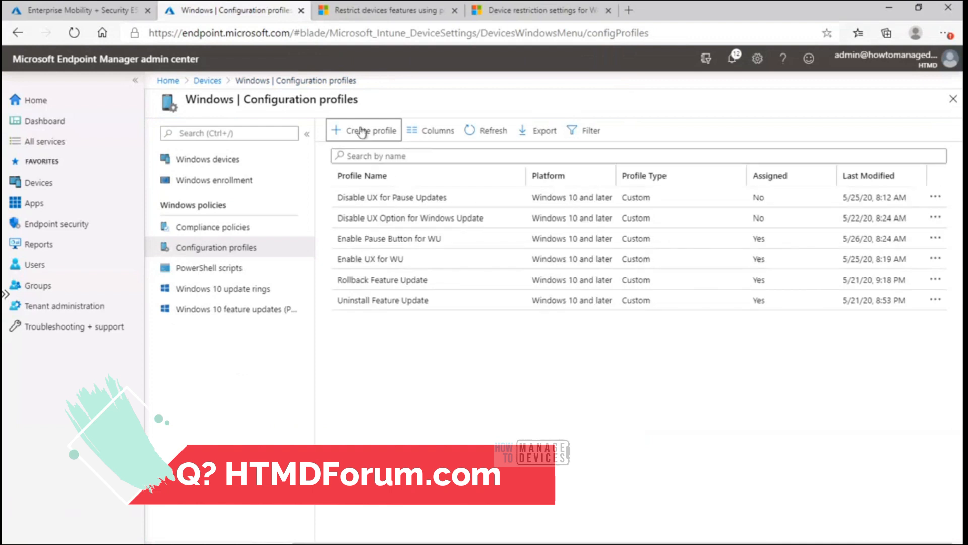
left_click(362, 132)
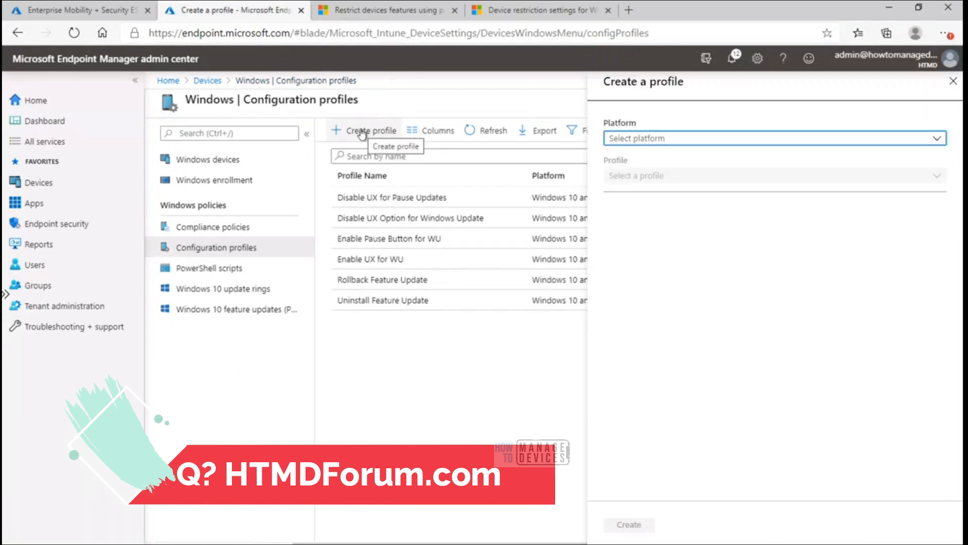
left_click(667, 145)
left_click(678, 157)
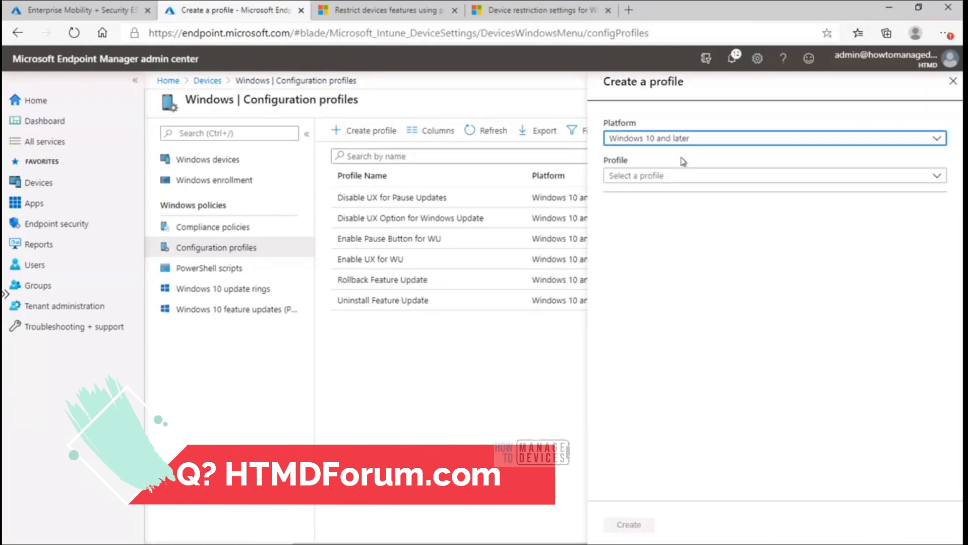
left_click(702, 177)
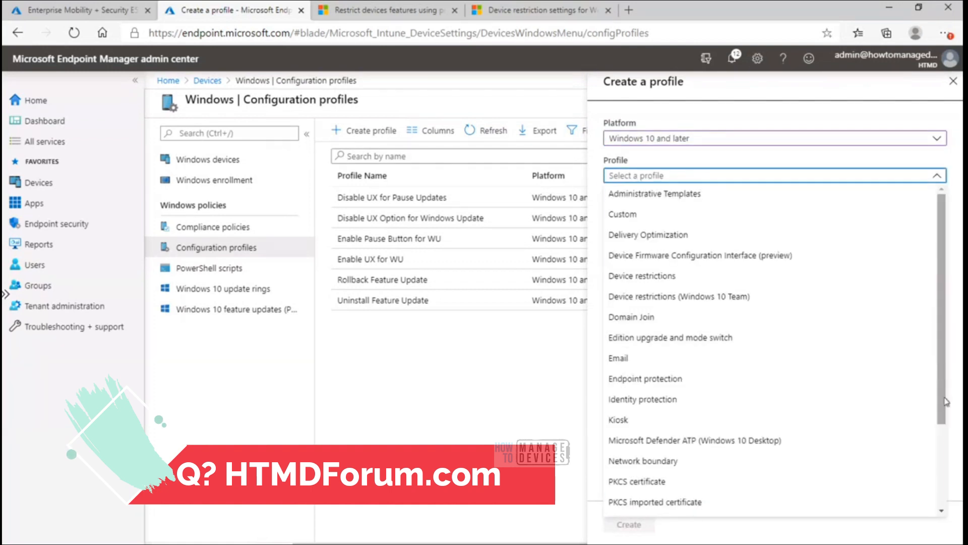
scroll(948, 460, "down", 3)
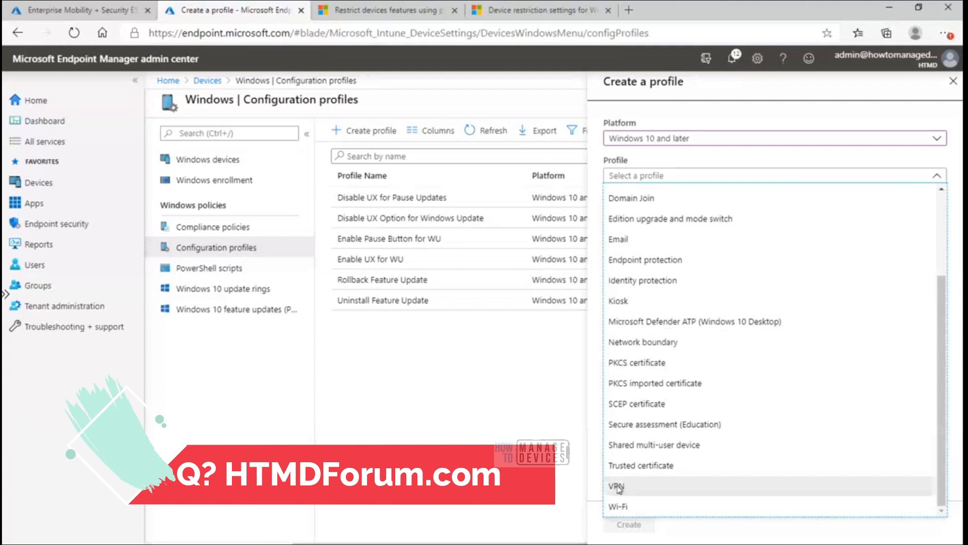
left_click(616, 487)
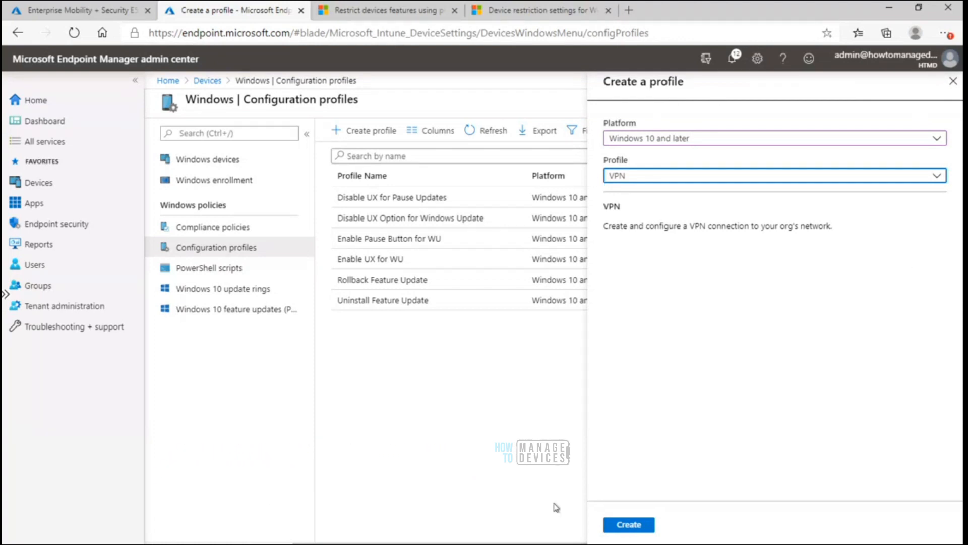
left_click(631, 525)
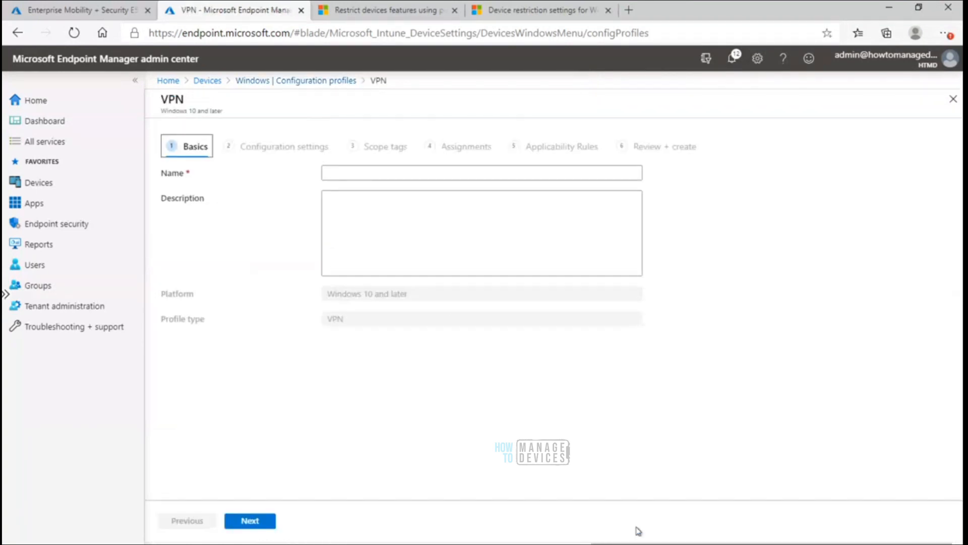
Name the profile HTMD VPN, describe it as "HTMD VPN profile", and proceed to the configuration settings
left_click(369, 174)
type("HTMD VPN")
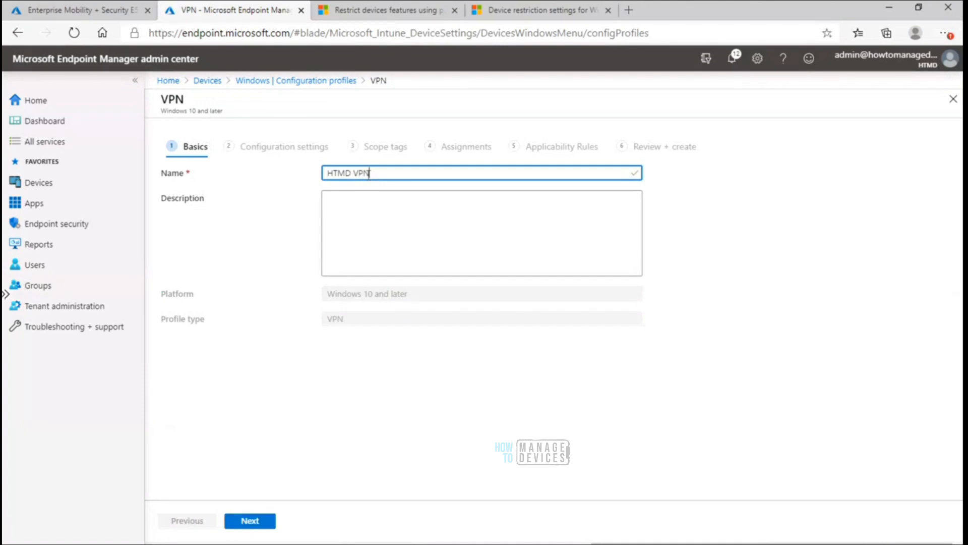
left_click(349, 231)
type("HTMD VPN profile")
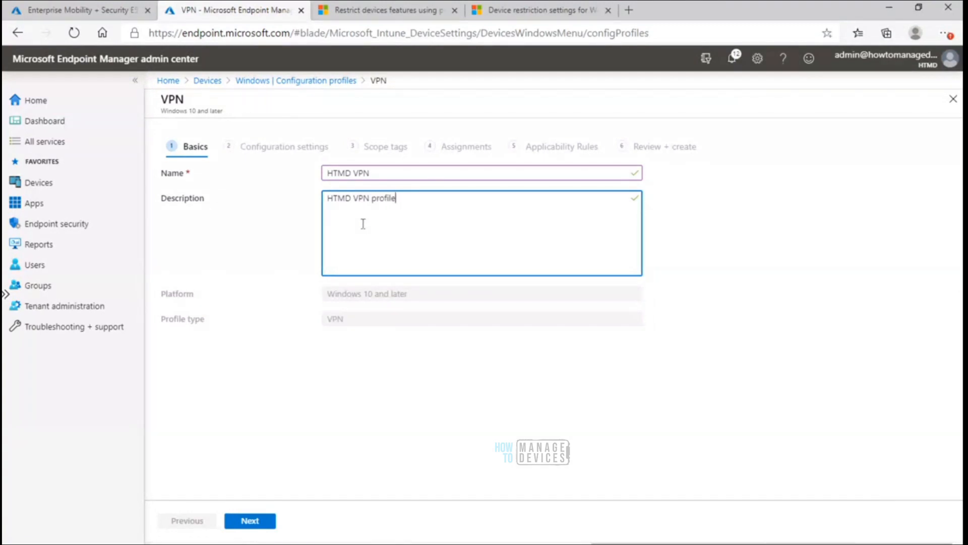
left_click(250, 521)
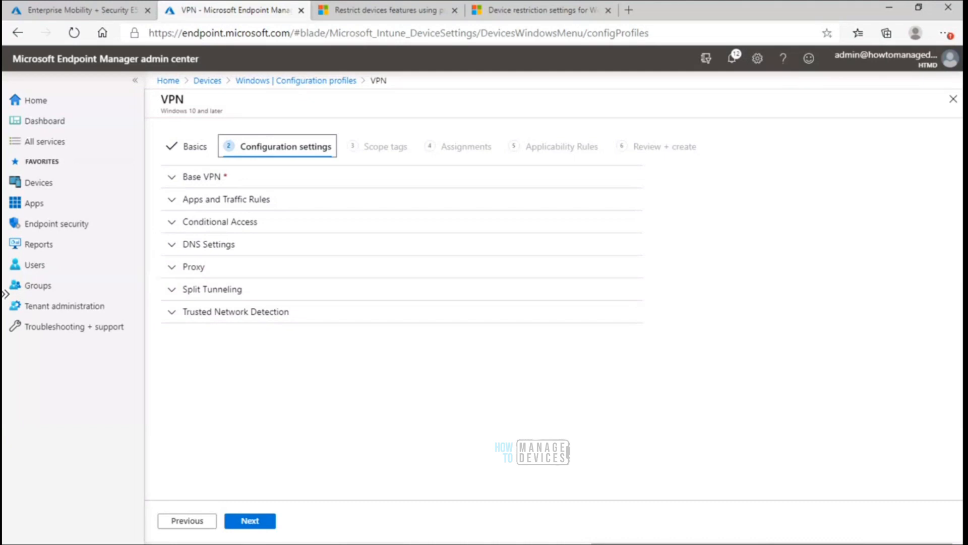
left_click(519, 544)
left_click(414, 513)
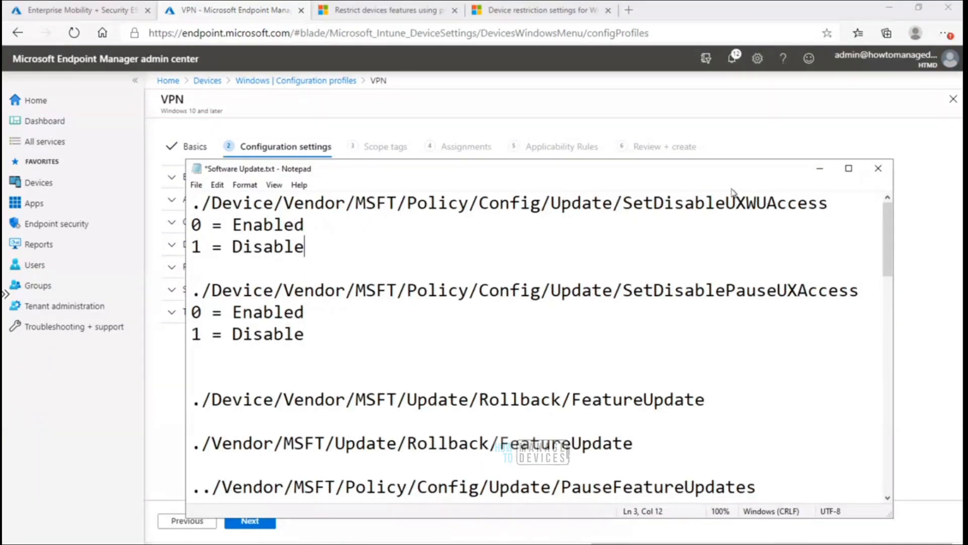
left_click(818, 172)
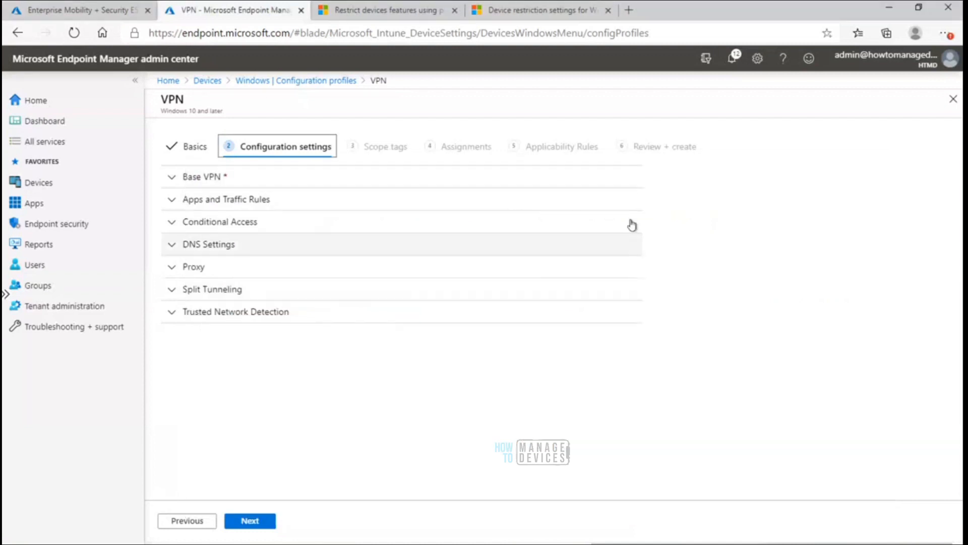
Expand the Base VPN section and review its connection name, server, internal DNS registration and connection type settings
left_click(170, 182)
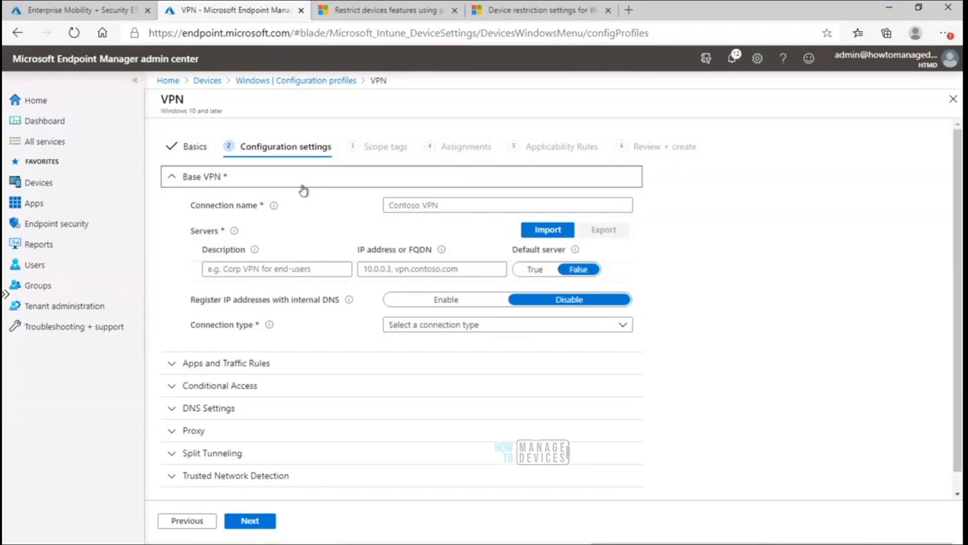
mouse_move(274, 208)
scroll(959, 282, "down", 1)
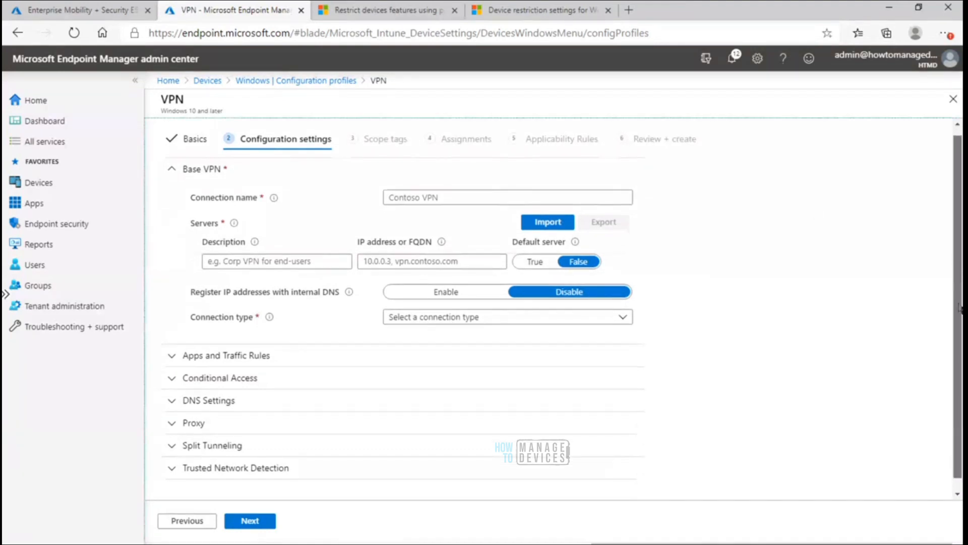
scroll(961, 234, "up", 1)
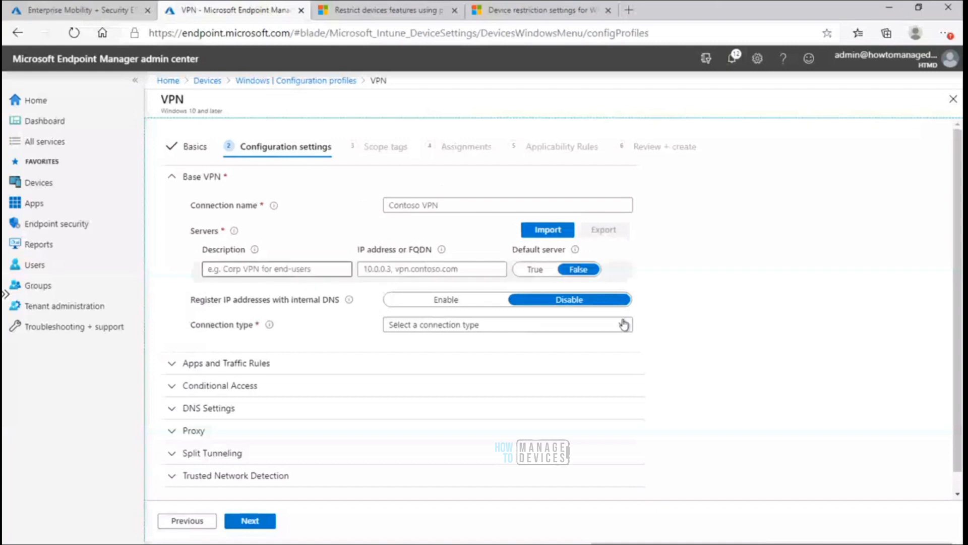
Expand Apps and Traffic Rules, Conditional Access, DNS Settings, Proxy and Split Tunneling, and review the settings in each section
left_click(171, 363)
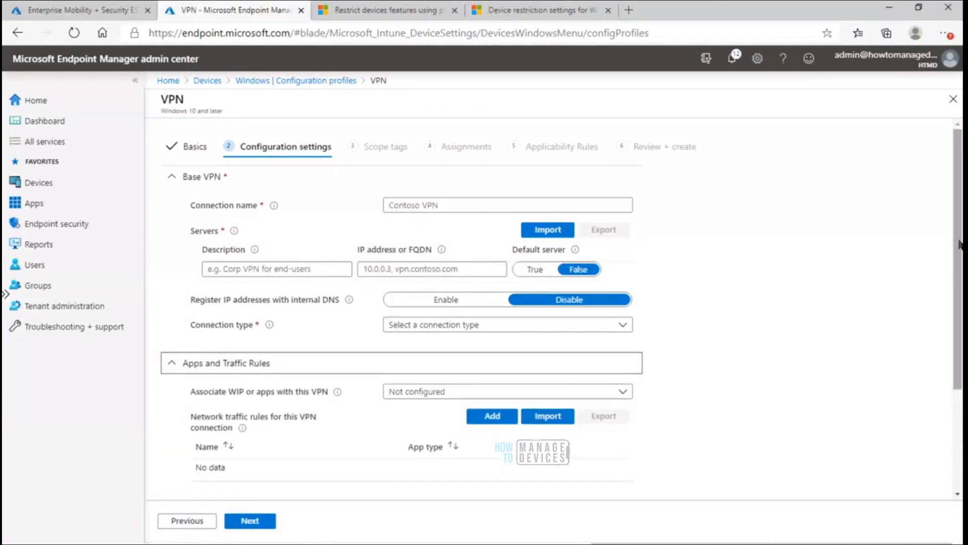
scroll(960, 246, "down", 3)
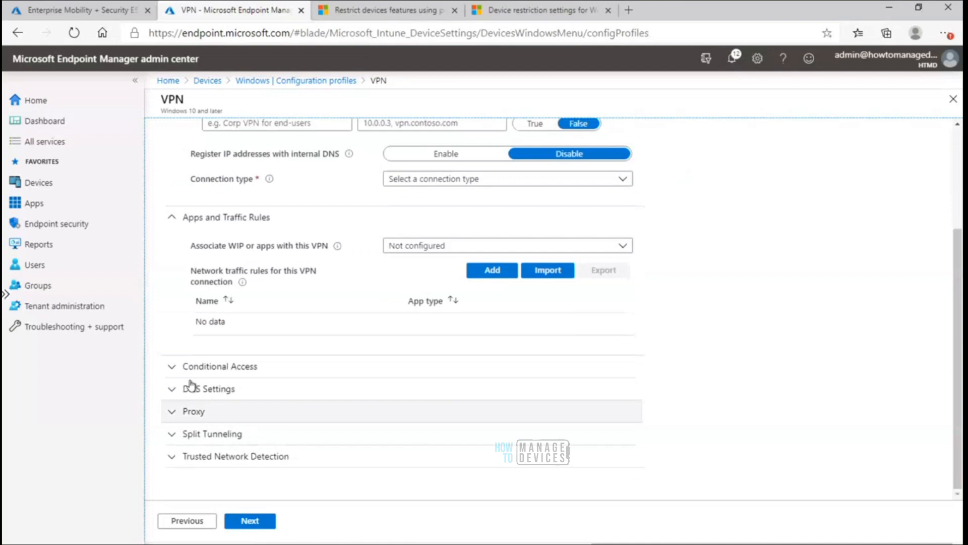
left_click(171, 367)
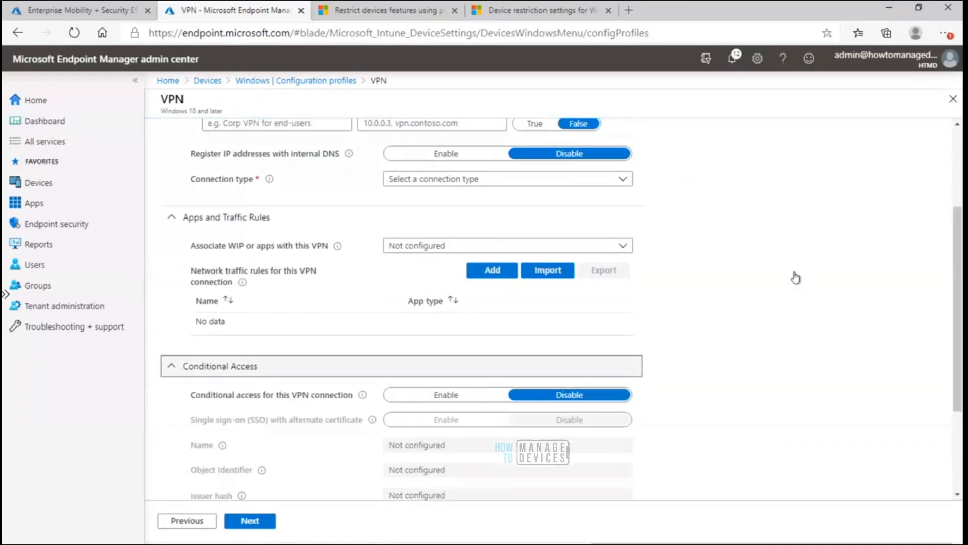
scroll(958, 303, "down", 3)
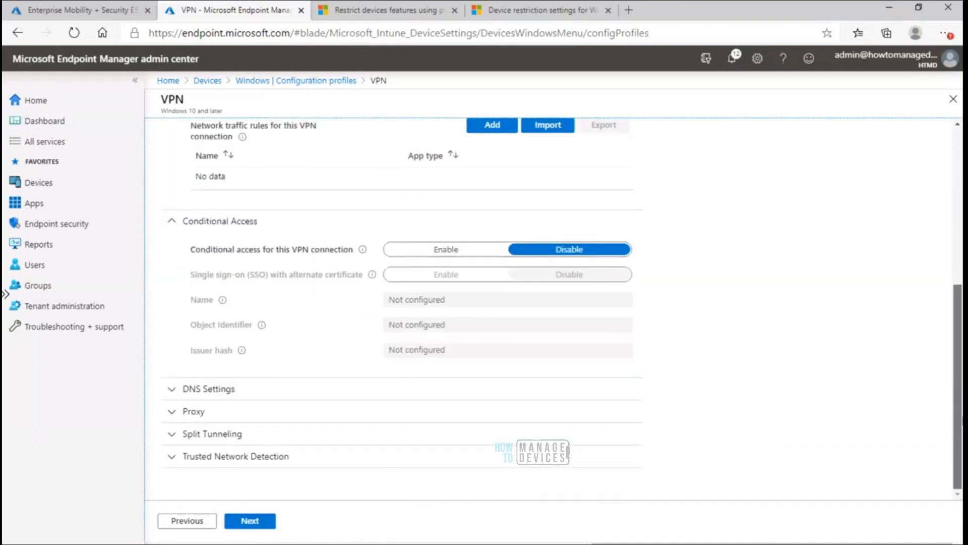
left_click(171, 392)
scroll(959, 317, "down", 4)
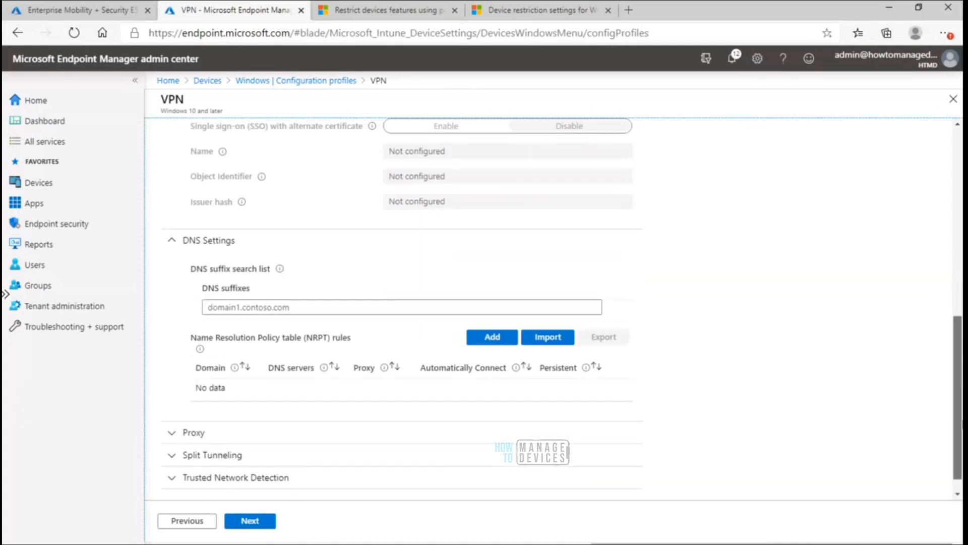
left_click(172, 412)
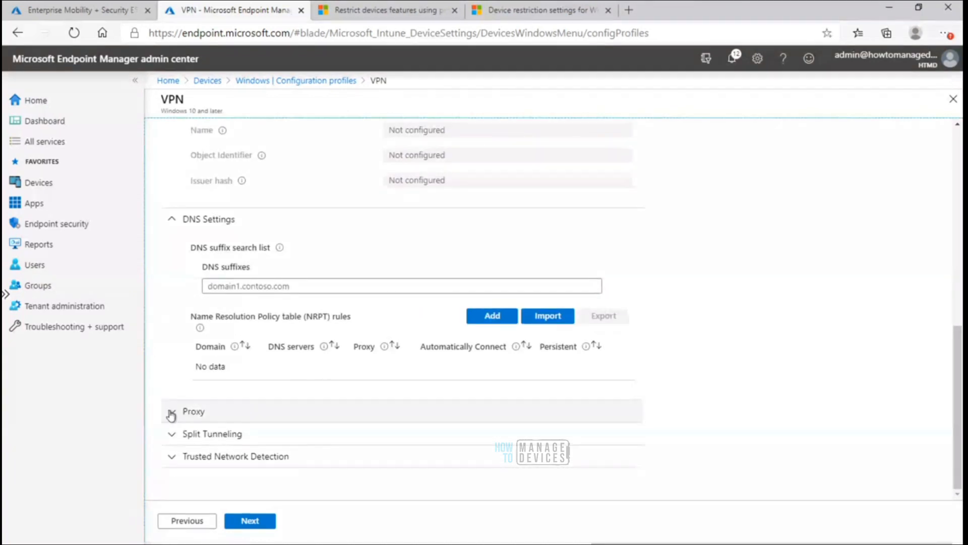
scroll(958, 340, "down", 3)
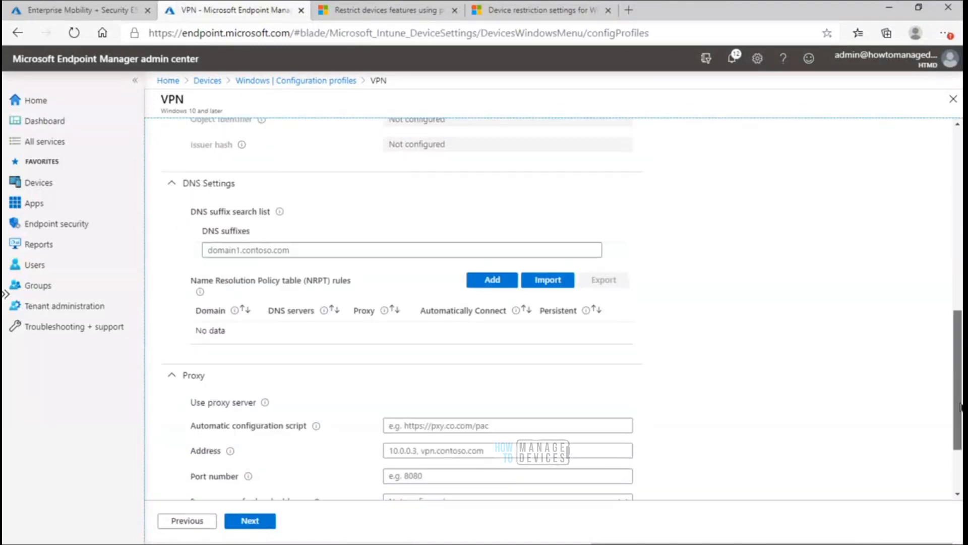
left_click(172, 434)
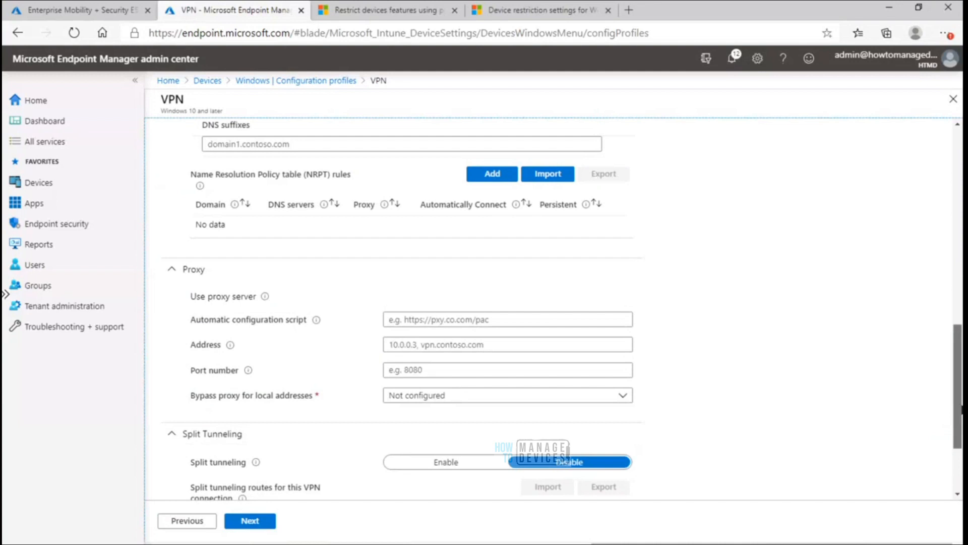
scroll(958, 376, "down", 3)
scroll(948, 167, "up", 10)
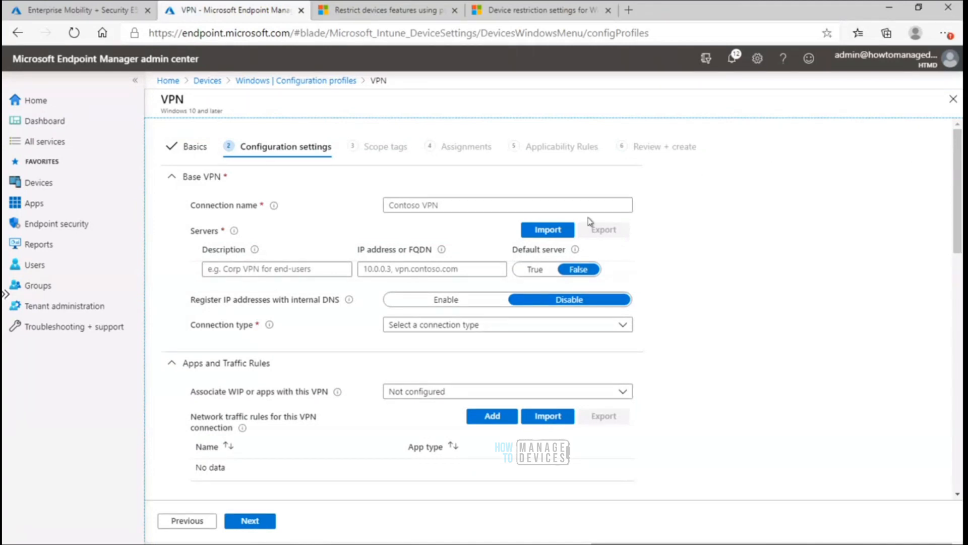
Look through the available VPN connection types and the setting's description, and discard the unsaved VPN profile
left_click(505, 331)
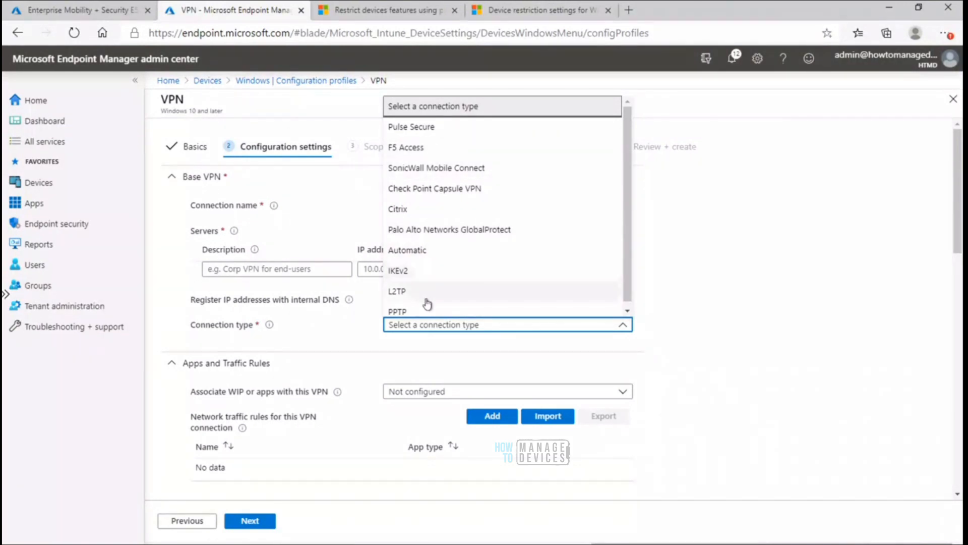
left_click(358, 341)
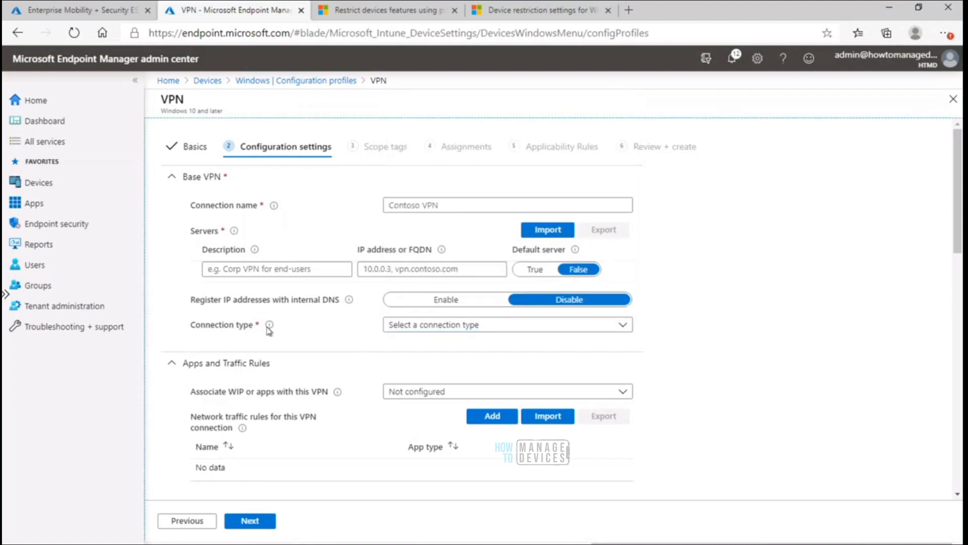
mouse_move(269, 327)
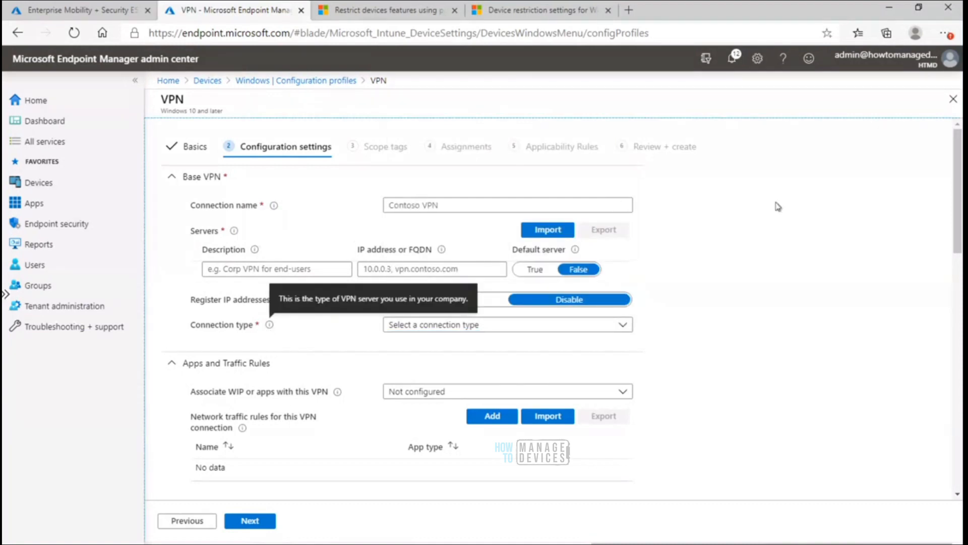
left_click(954, 100)
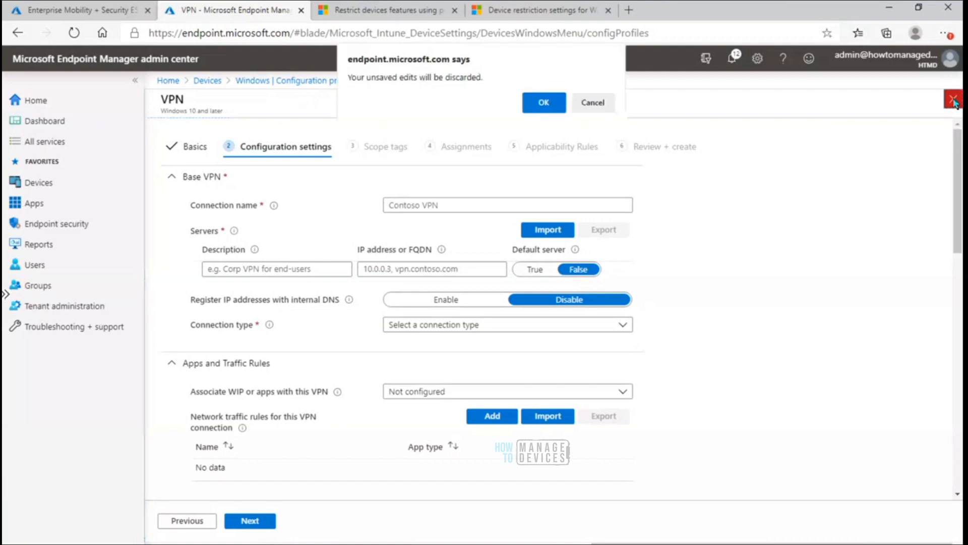
left_click(543, 103)
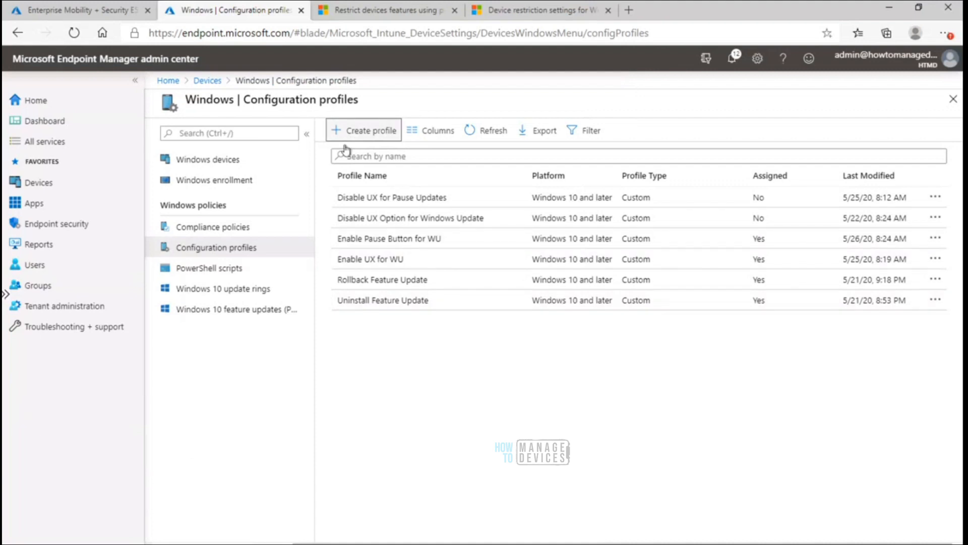
Create a new profile for Windows 10 and later with the Microsoft Defender ATP (Windows 10 Desktop) profile type
left_click(370, 135)
left_click(677, 143)
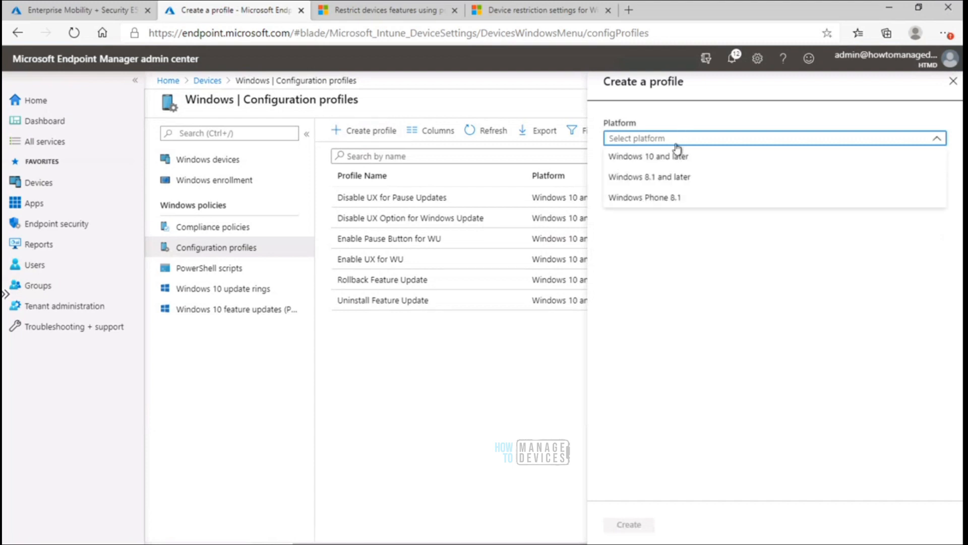
left_click(682, 159)
left_click(686, 179)
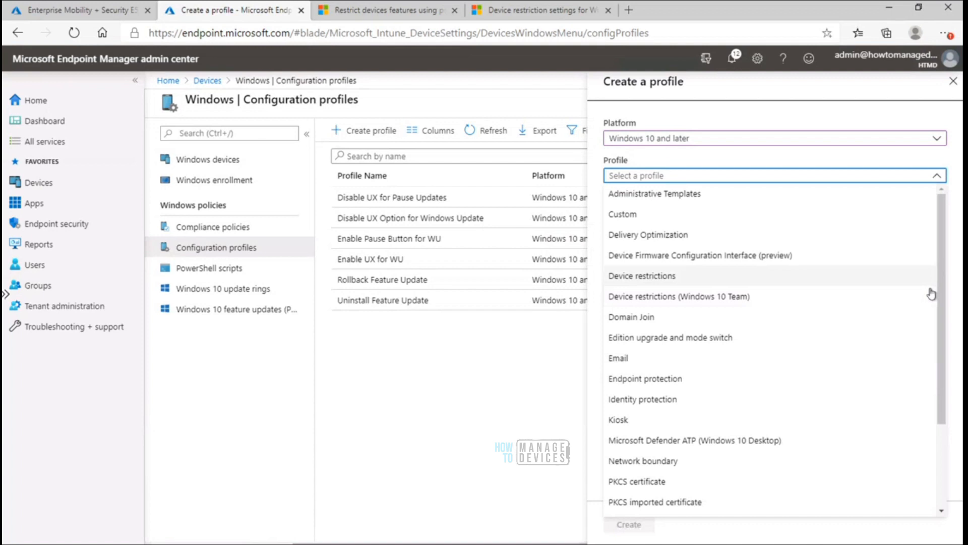
left_click_drag(941, 302, 953, 451)
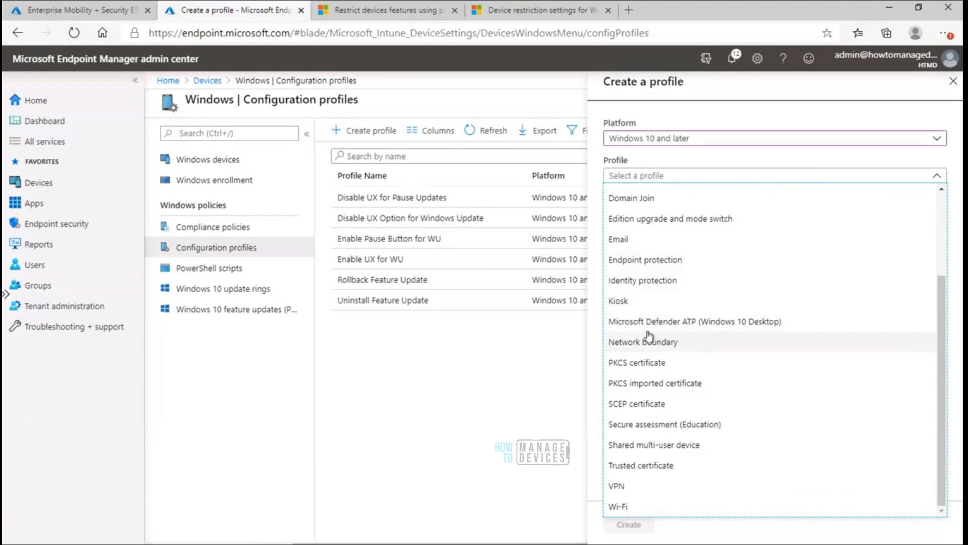
left_click(687, 326)
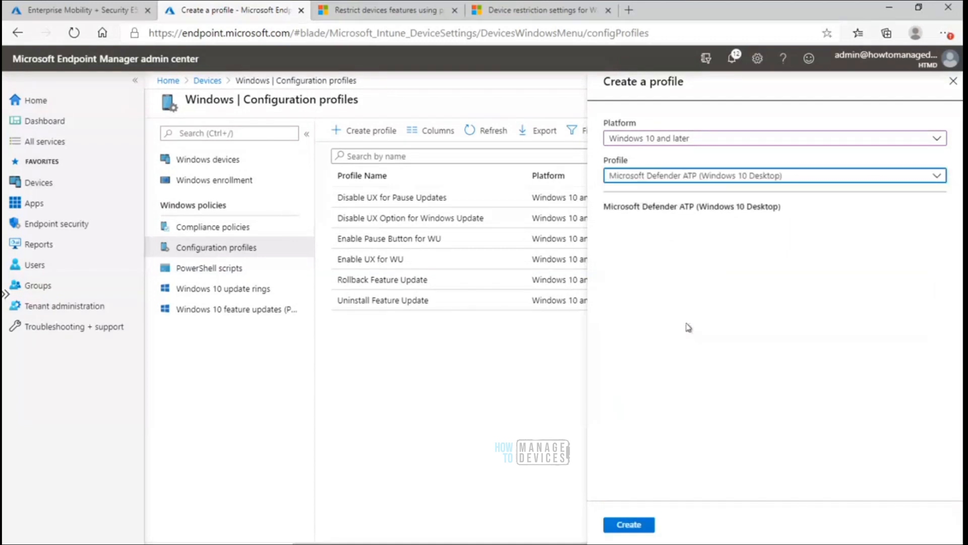
left_click(640, 530)
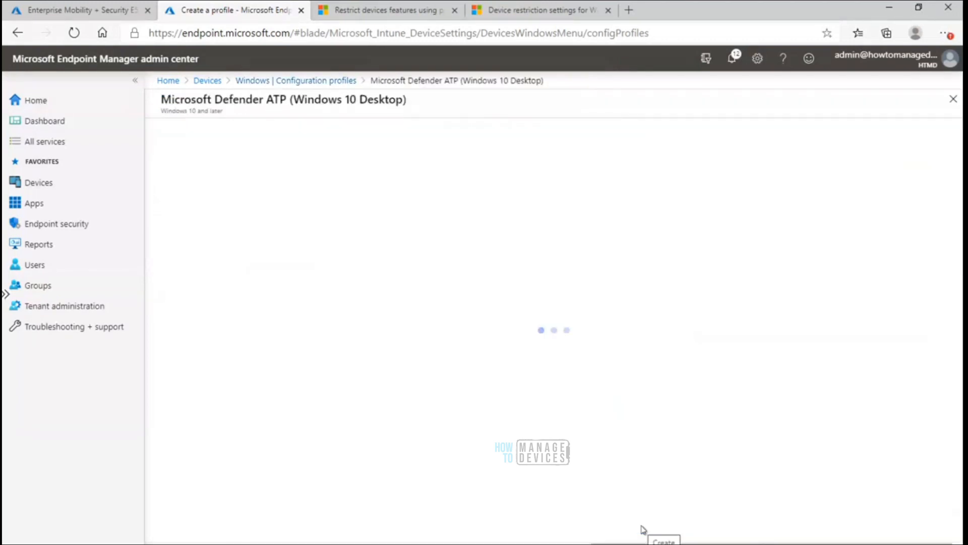
Name the profile Windows Defender ATP Profile 1, reuse that name as its description, and proceed to the configuration settings
left_click(435, 172)
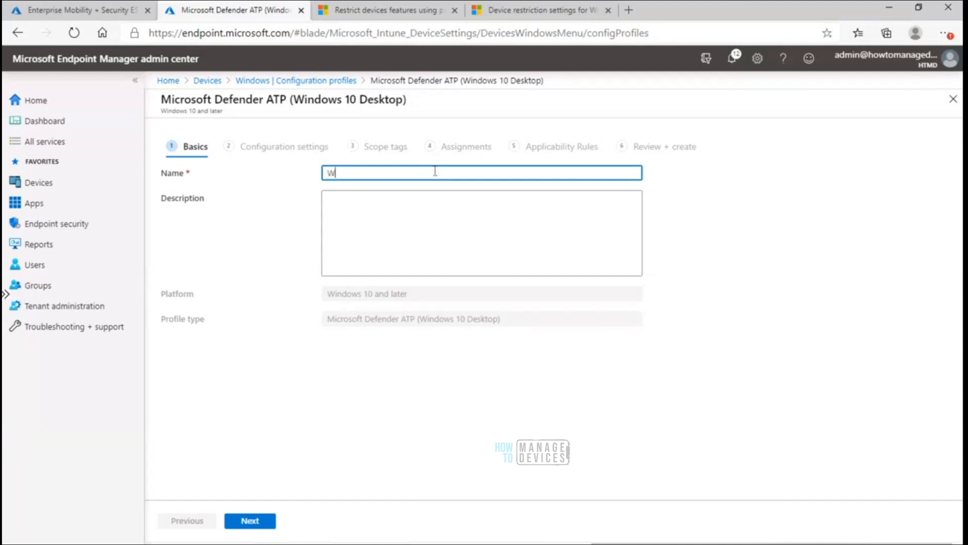
type("Windows Defender ATP Profile 1")
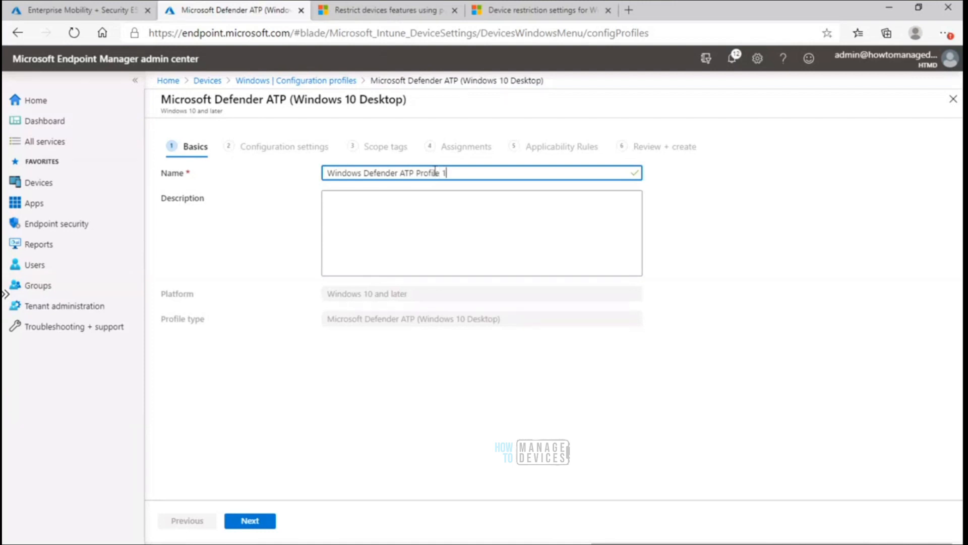
left_click_drag(473, 174, 319, 176)
key("ctrl+c")
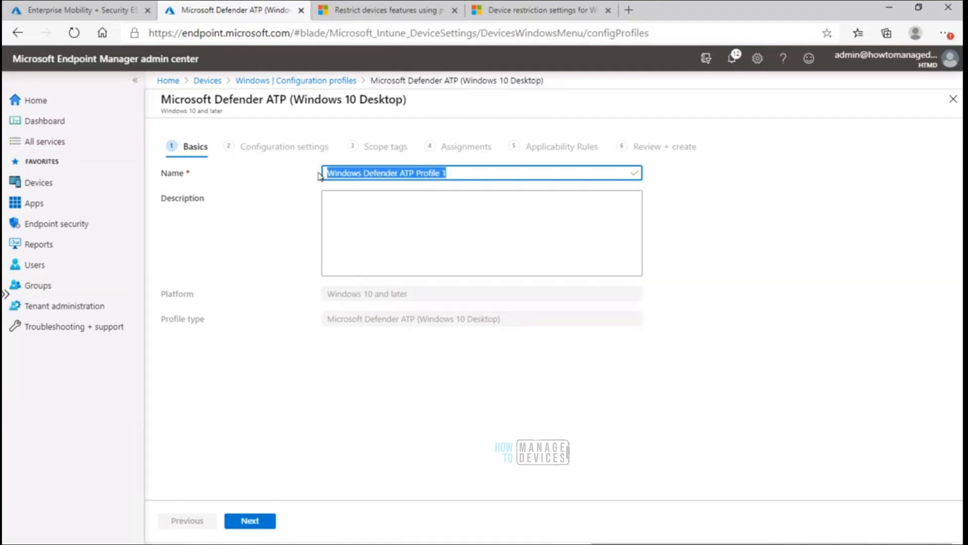
left_click(383, 223)
key("ctrl+v")
left_click(263, 523)
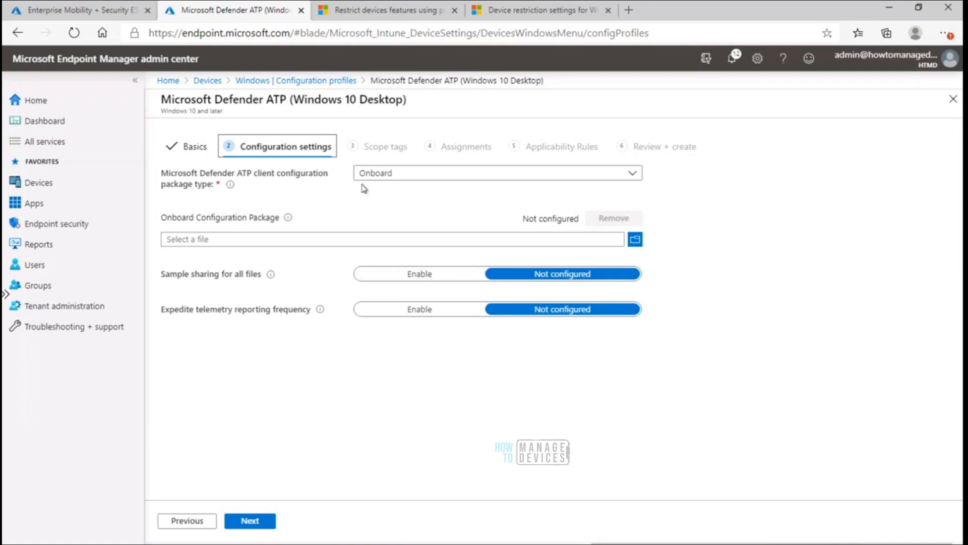
Review the client configuration package type options, the setting descriptions and the file selection for the onboard configuration package
left_click(385, 177)
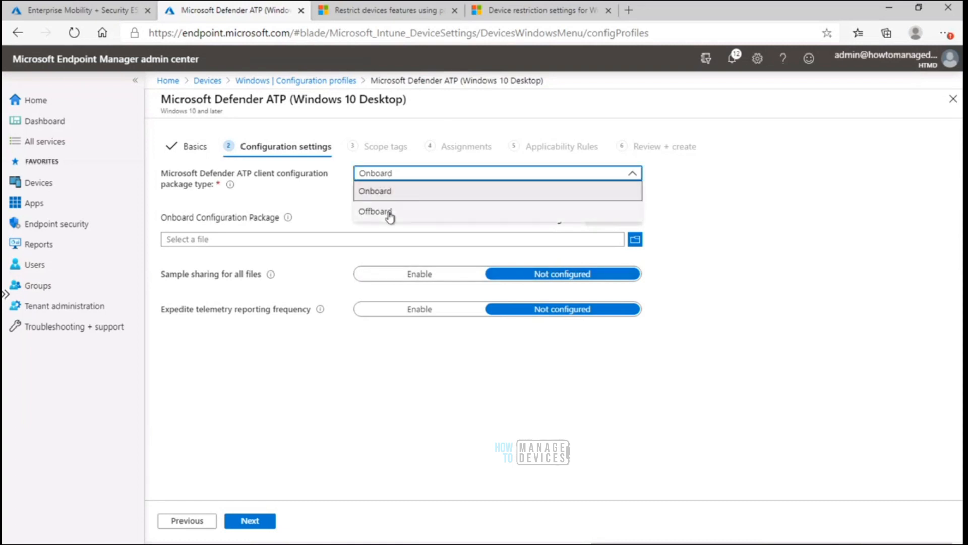
left_click(231, 187)
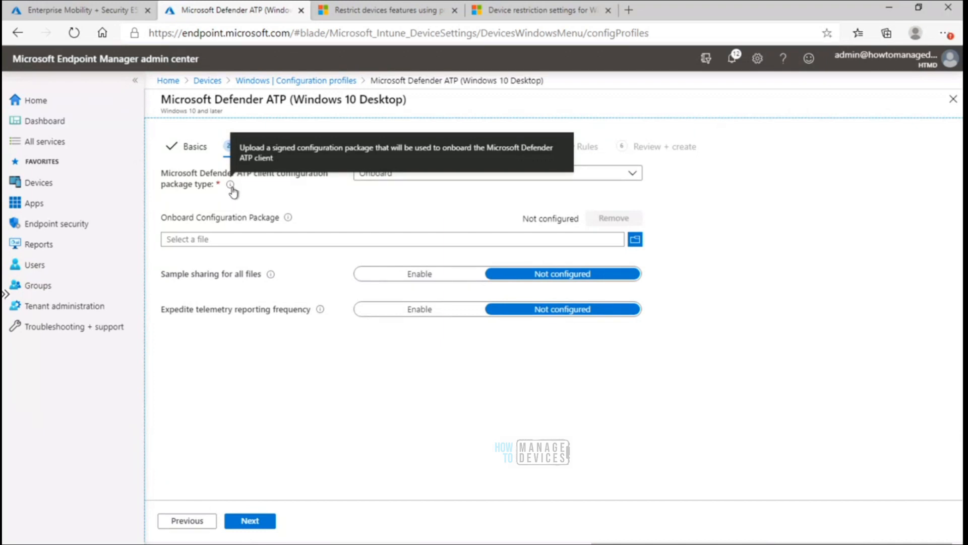
mouse_move(287, 221)
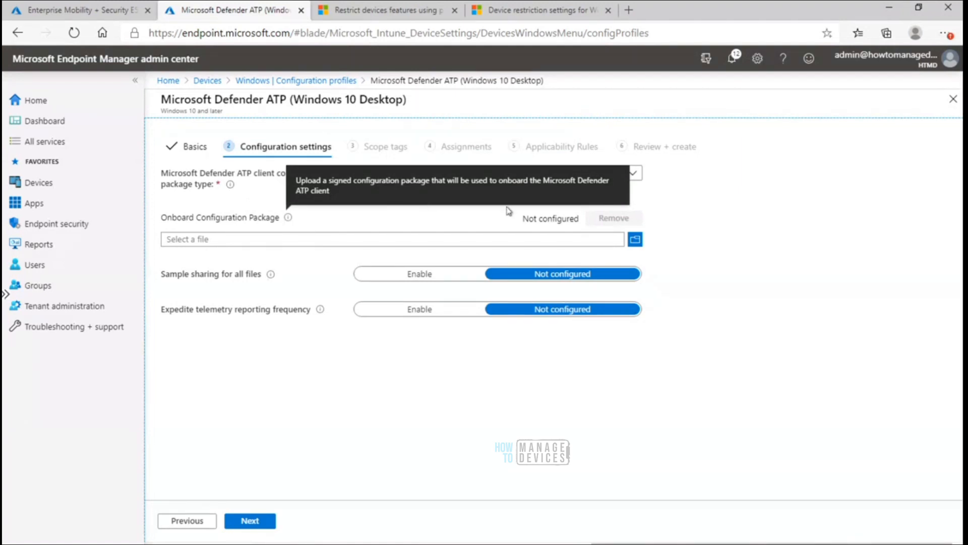
left_click(636, 240)
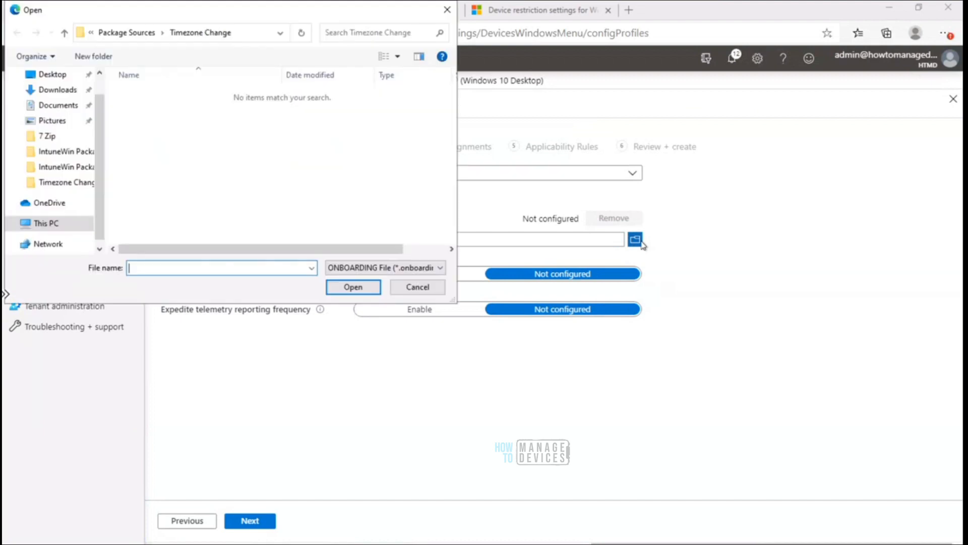
left_click(418, 288)
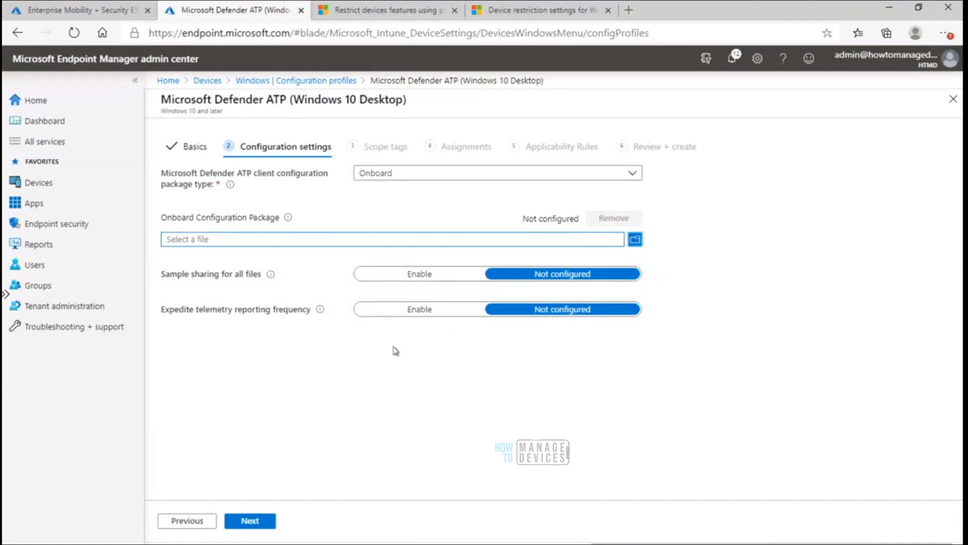
Enable sample sharing for all files and expedited telemetry reporting frequency, and discard the unsaved Defender ATP profile
left_click(422, 274)
left_click(432, 311)
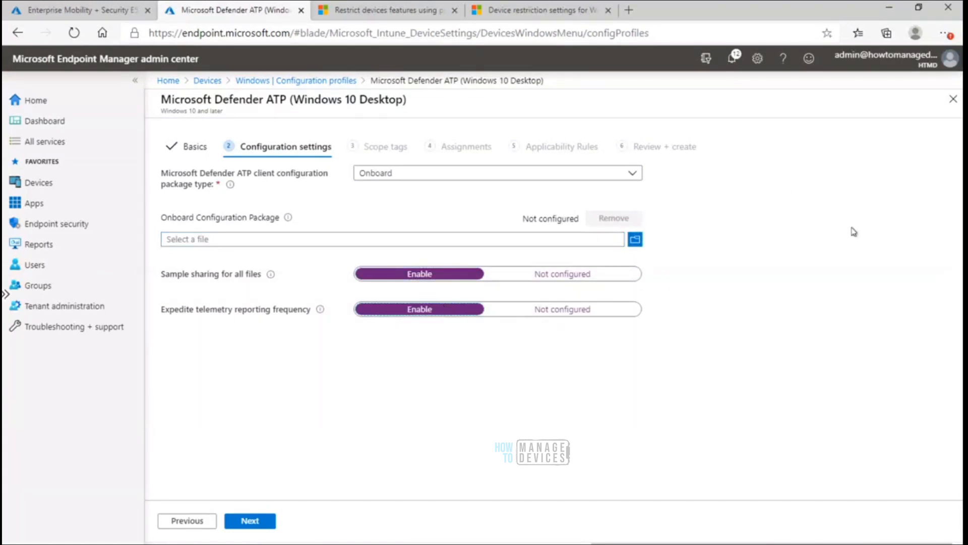
left_click(953, 99)
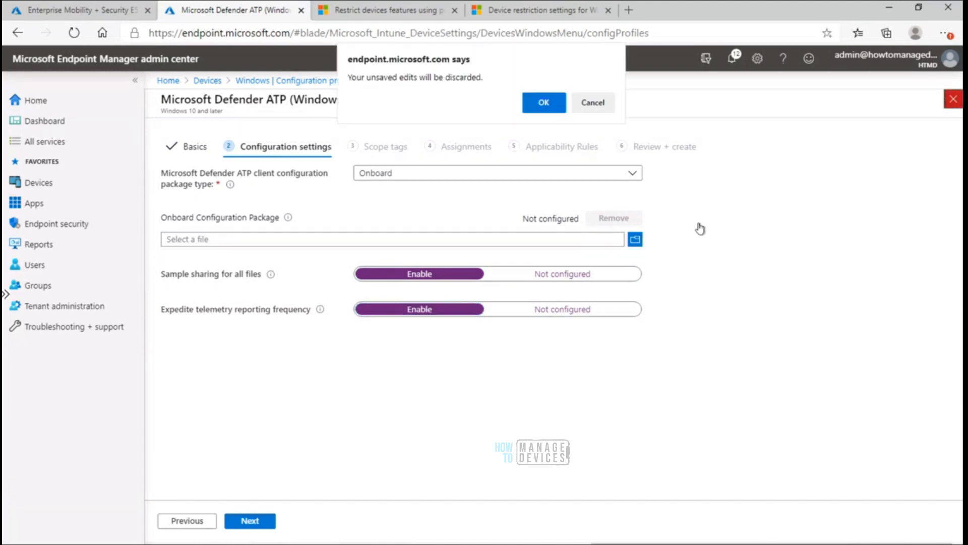
left_click(548, 102)
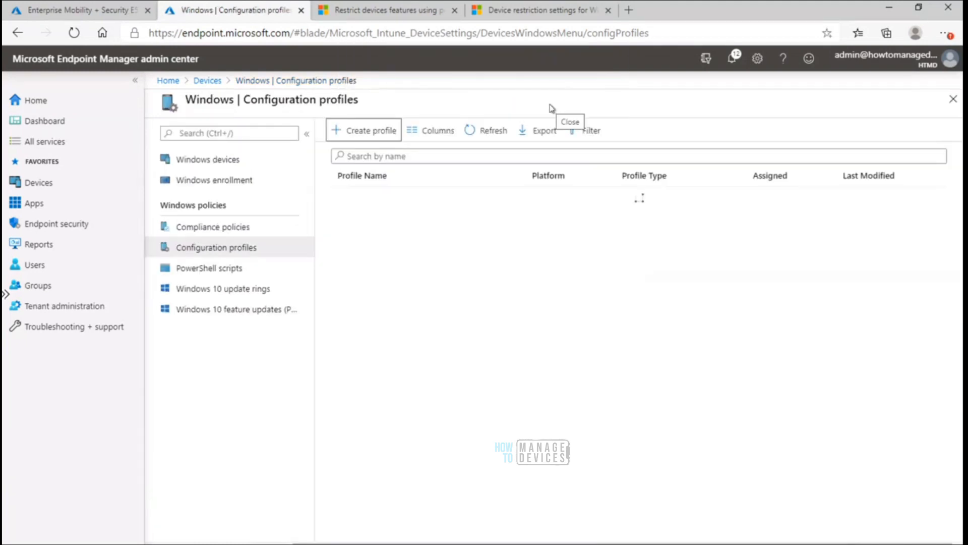
Start another configuration profile for the Windows 10 and later platform
left_click(351, 131)
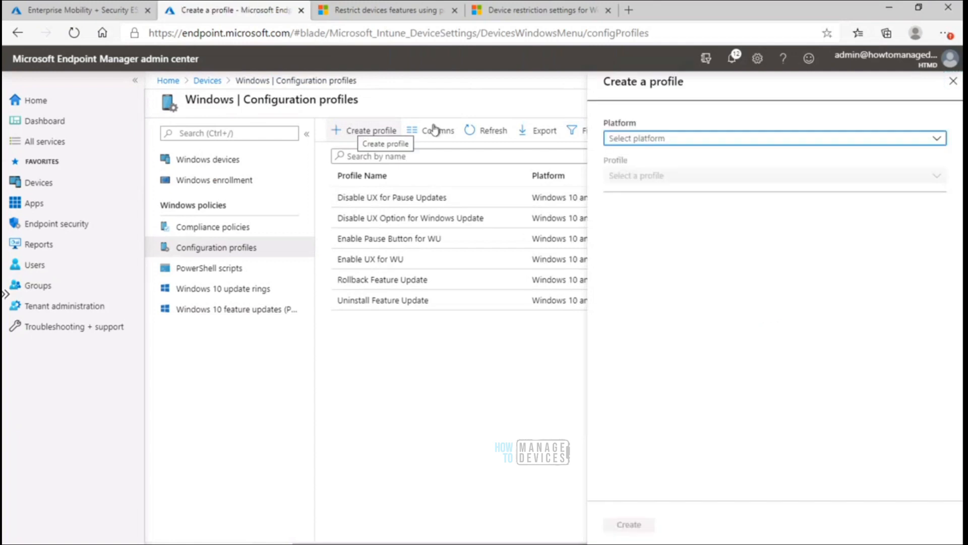
left_click(628, 142)
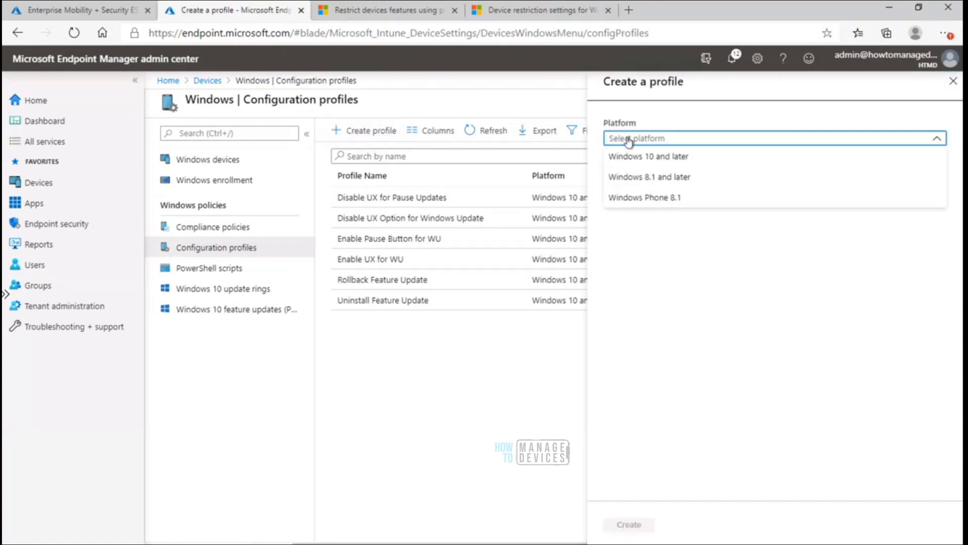
left_click(669, 158)
Look through the full list of profile types available for Windows 10 and later, from Administrative Templates to Wi-Fi
left_click(726, 178)
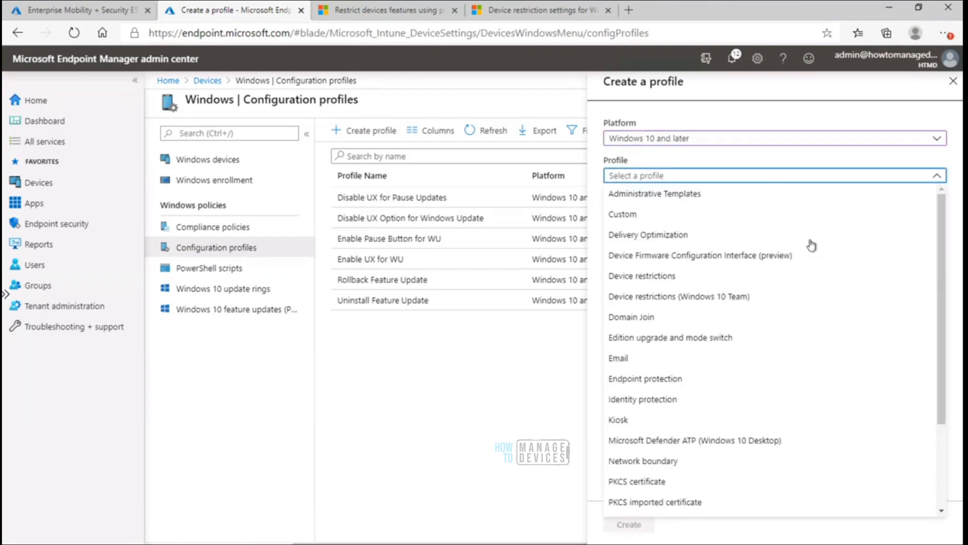
left_click_drag(938, 273, 937, 439)
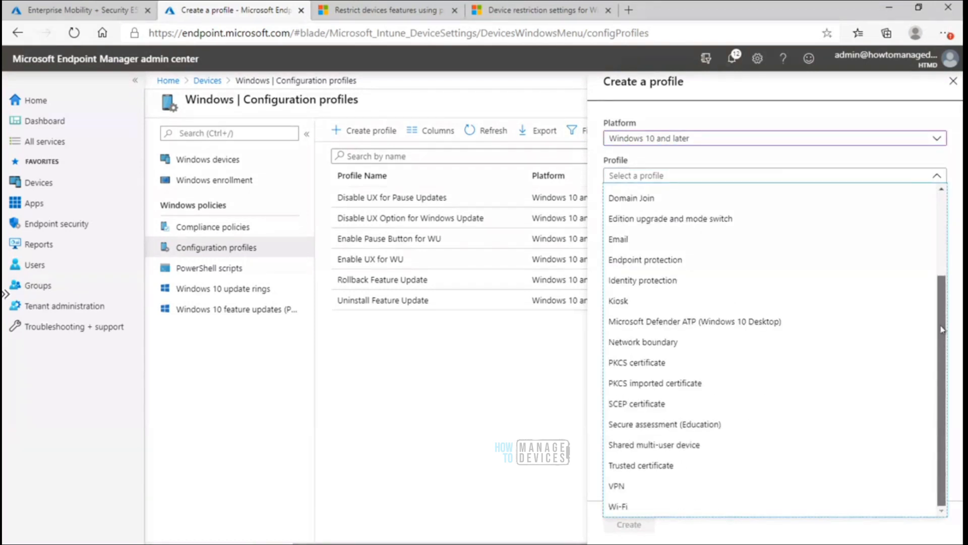
scroll(942, 329, "up", 3)
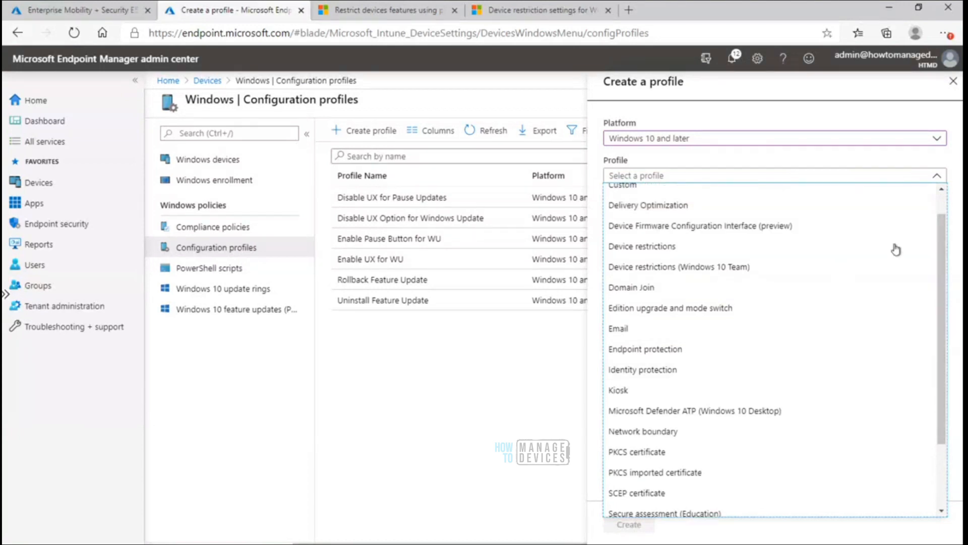
scroll(928, 222, "up", 1)
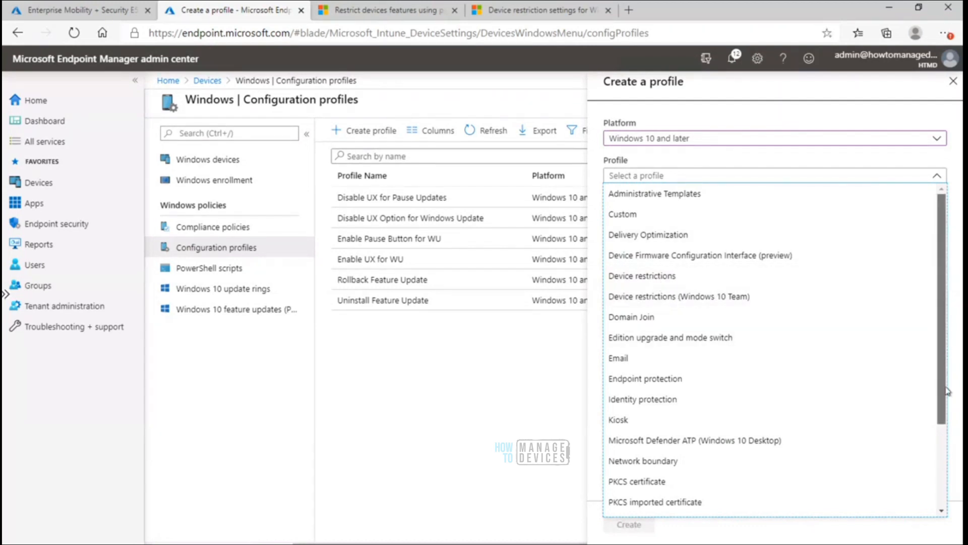
left_click_drag(946, 388, 942, 478)
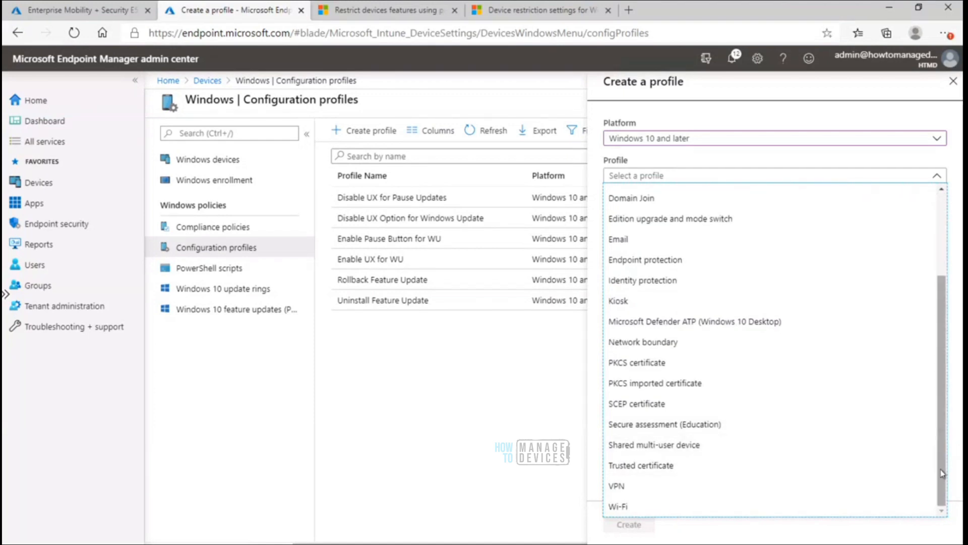
left_click_drag(942, 474, 945, 345)
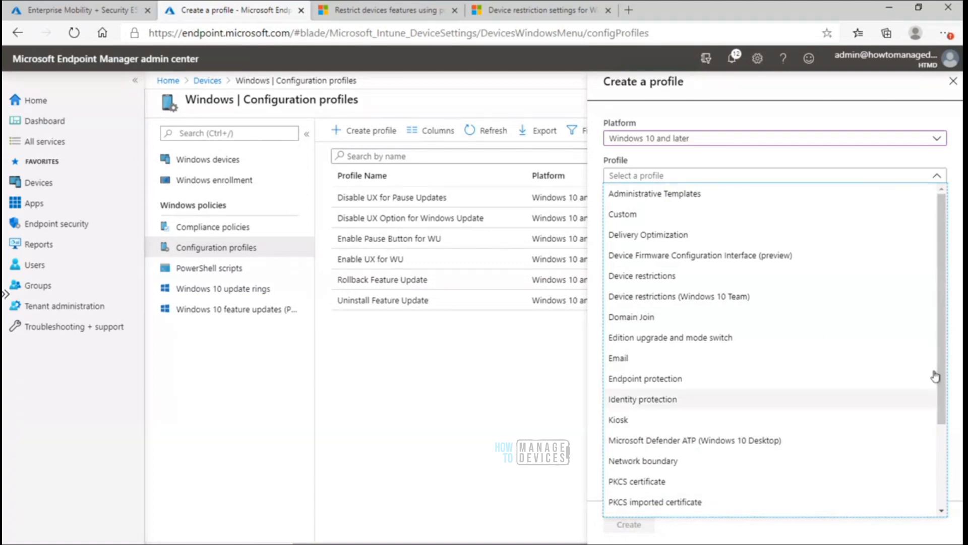
left_click_drag(941, 379, 942, 461)
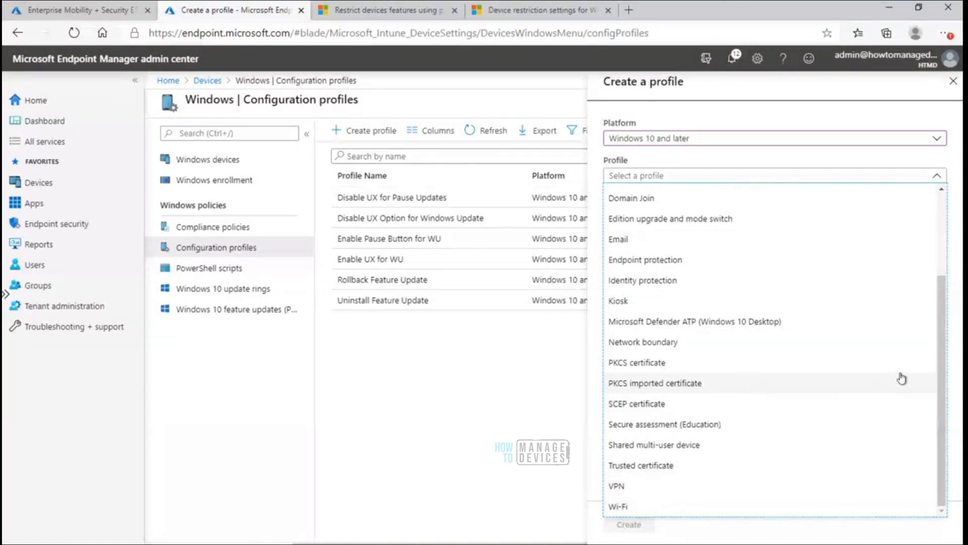
left_click_drag(939, 403, 947, 292)
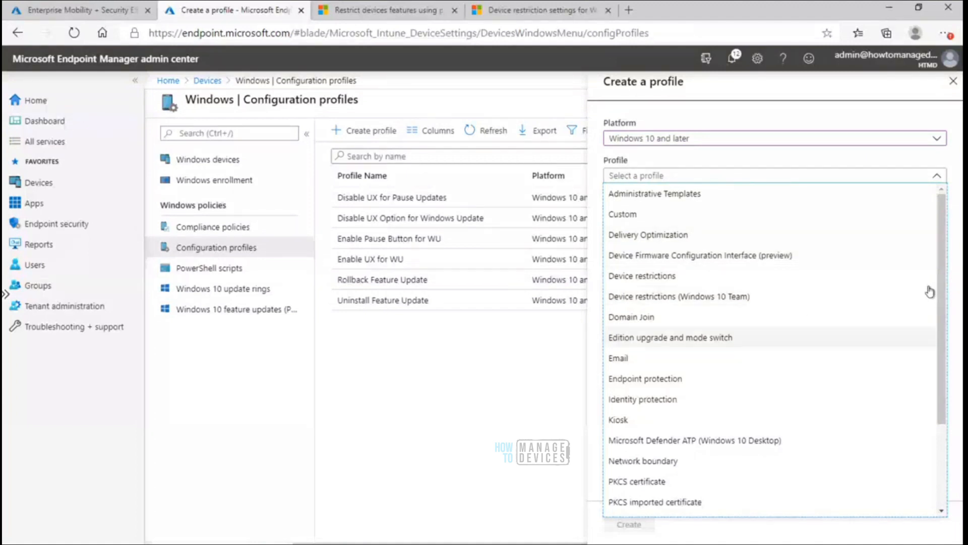
left_click_drag(943, 353, 943, 435)
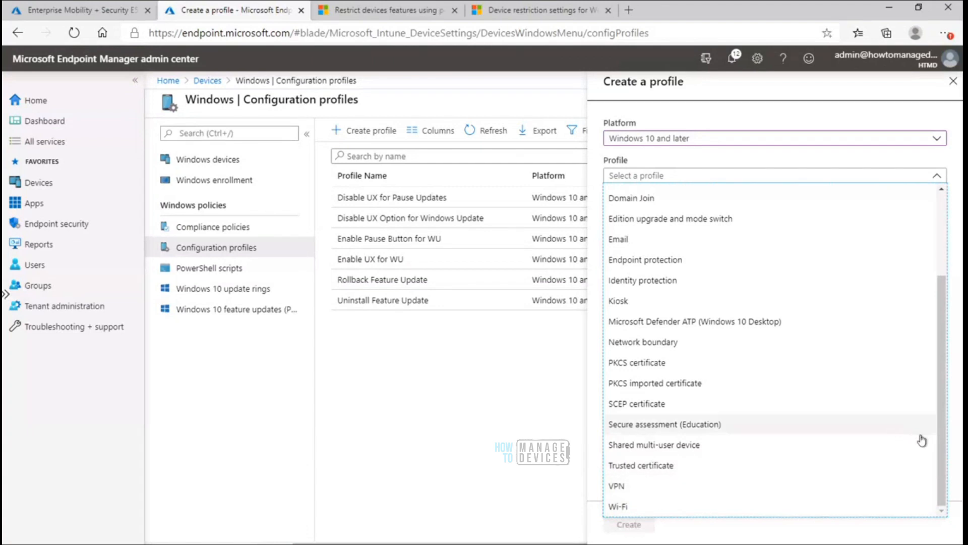
scroll(943, 460, "up", 3)
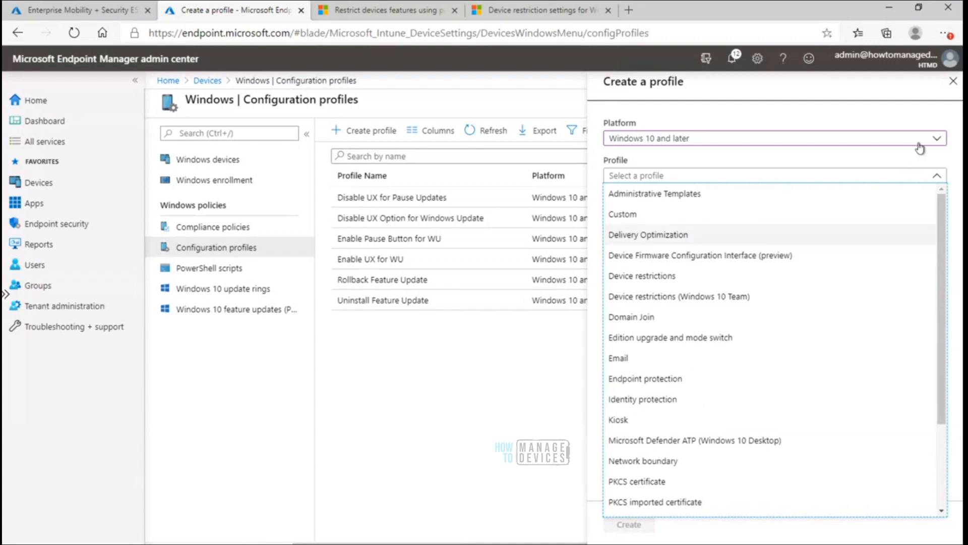
Keep Windows 10 and later as the platform, choose the Custom profile type and create the profile
left_click(937, 141)
left_click(937, 142)
left_click(928, 179)
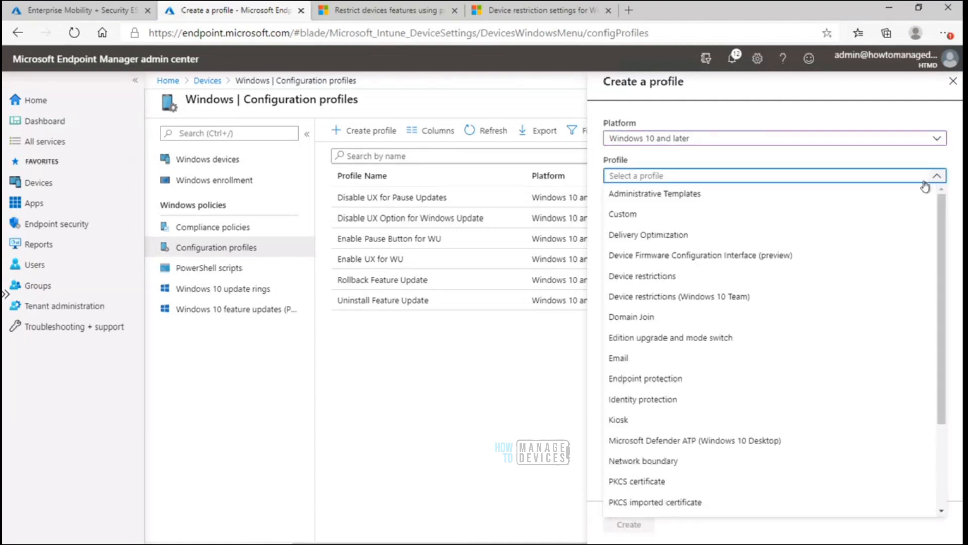
left_click(760, 215)
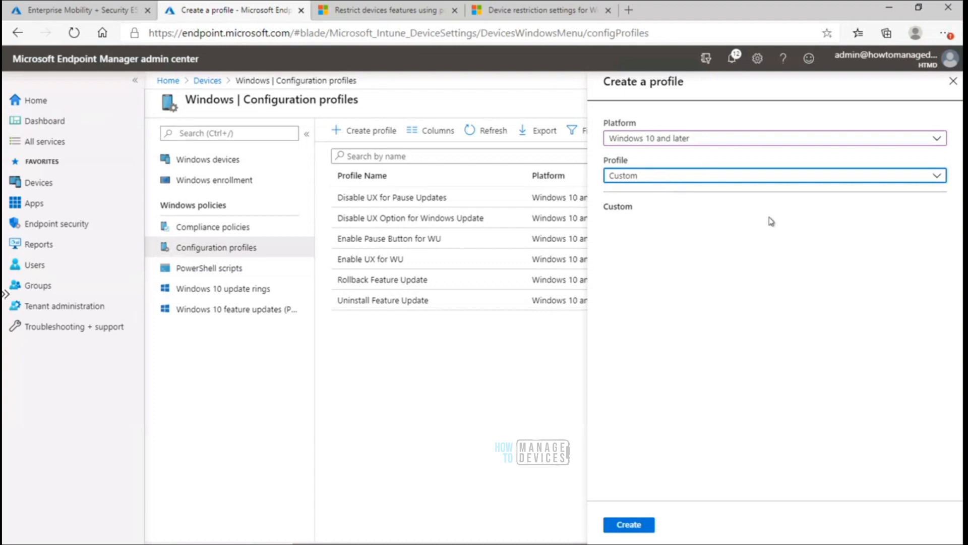
left_click(631, 530)
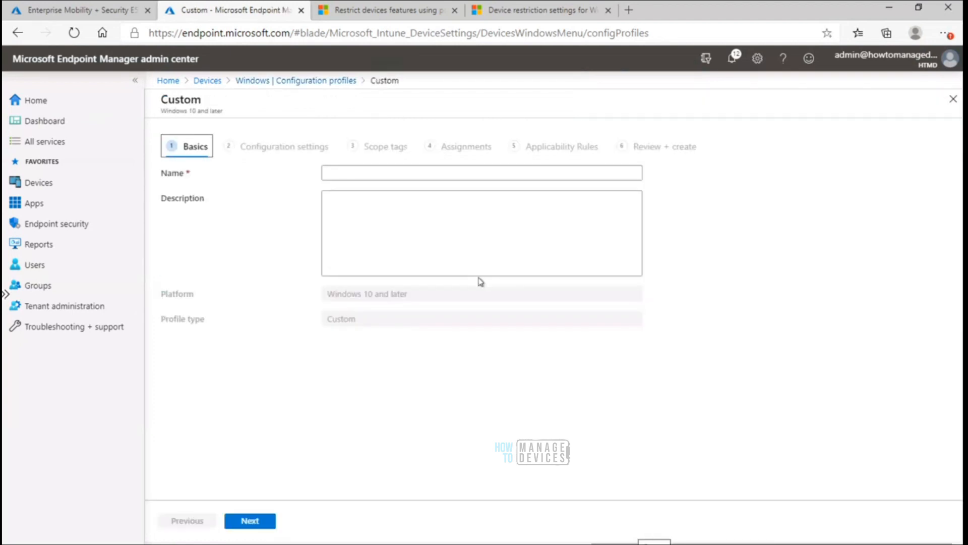
Name the Custom profile Test and begin an OMA-URI setting row with the String (XML file) data type
left_click(397, 177)
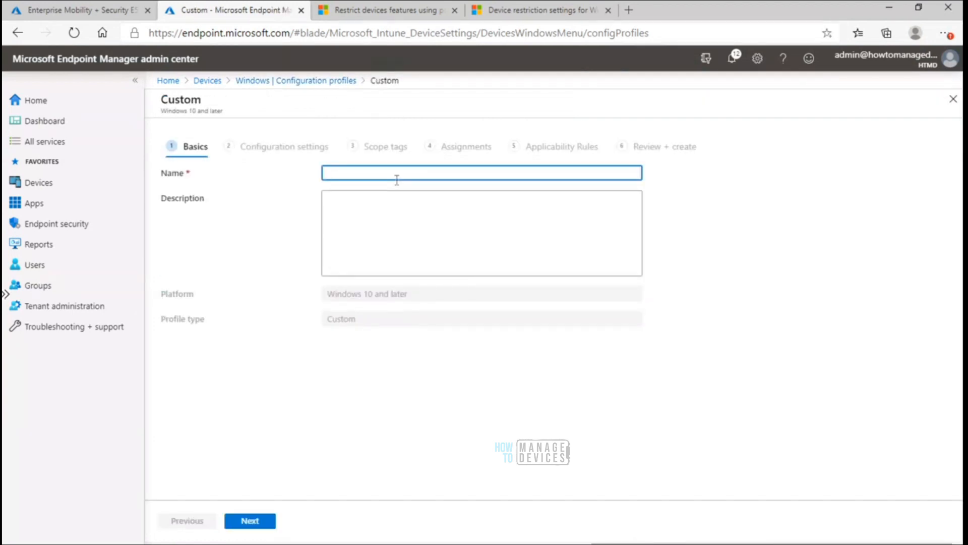
left_click(252, 522)
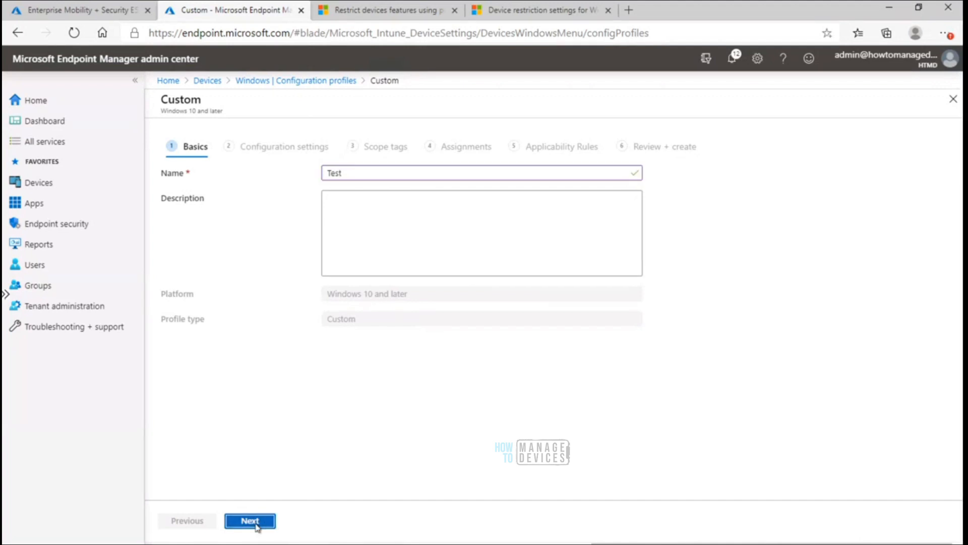
left_click(560, 172)
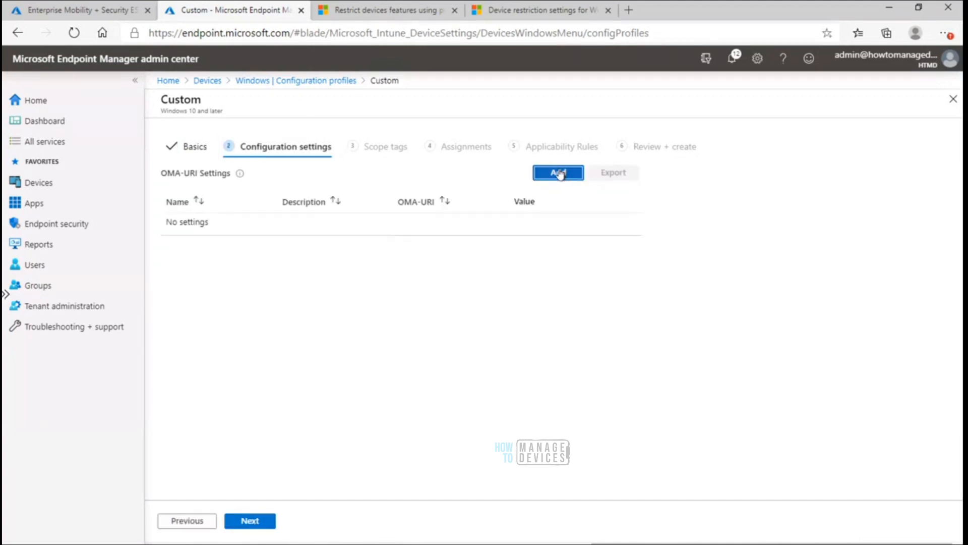
left_click(688, 257)
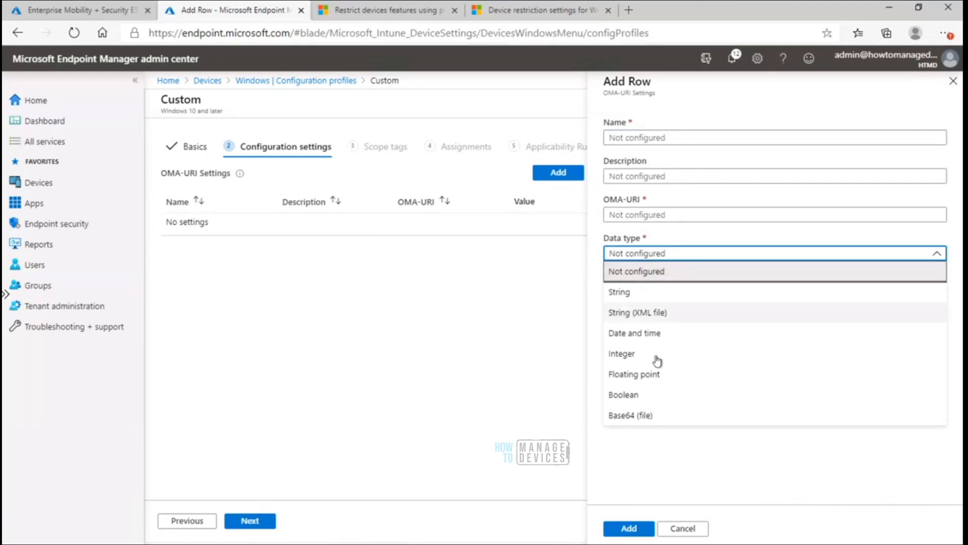
left_click(659, 313)
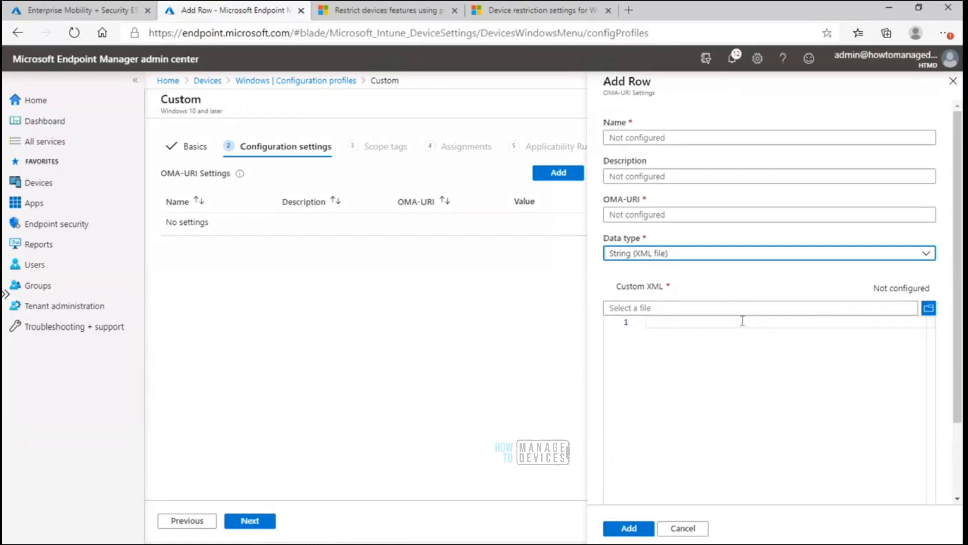
left_click(718, 322)
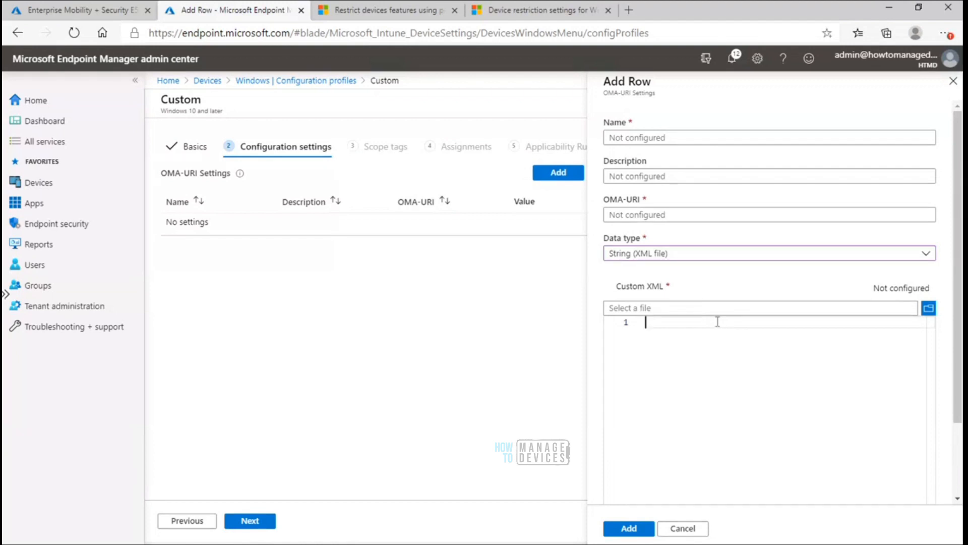
Check the file picker for the custom XML, cancel it and discard the unsaved Custom profile
left_click(927, 308)
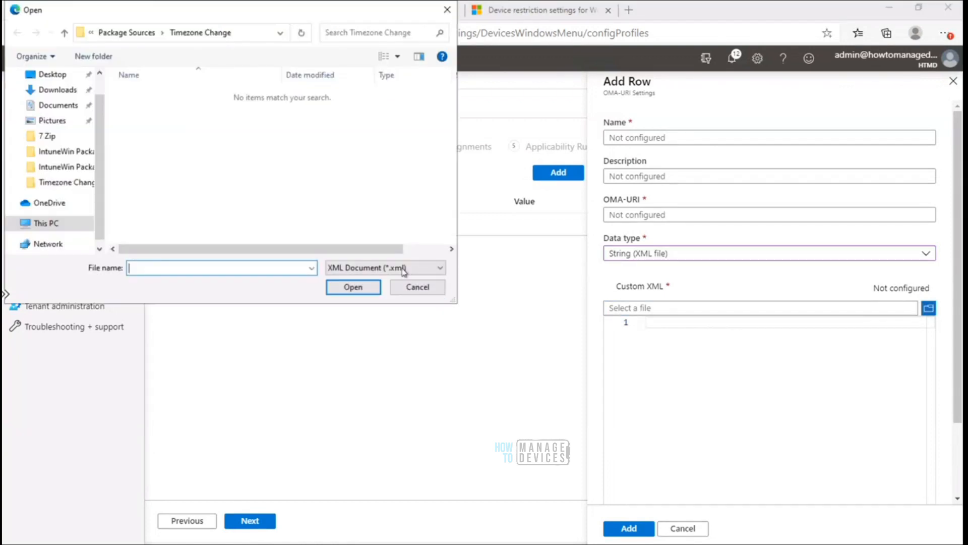
left_click(417, 288)
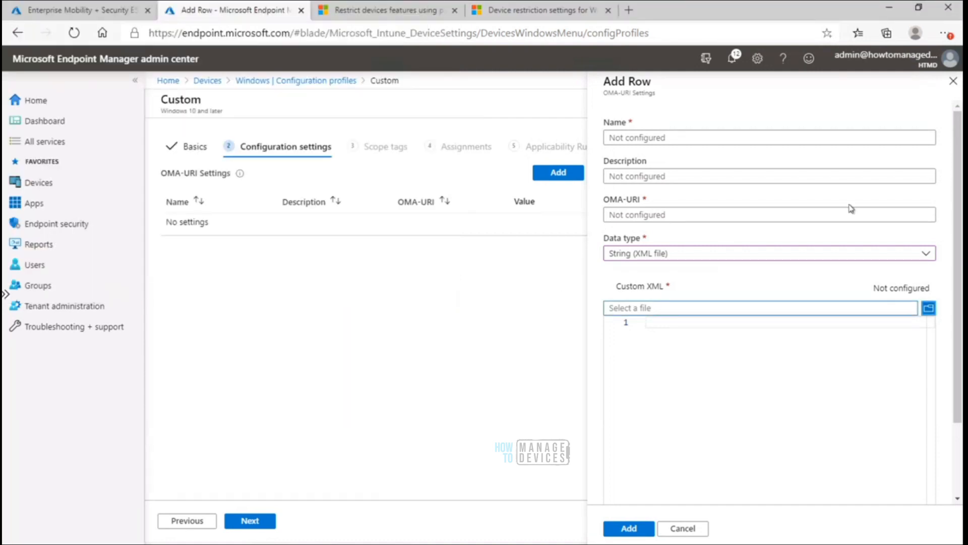
left_click(953, 81)
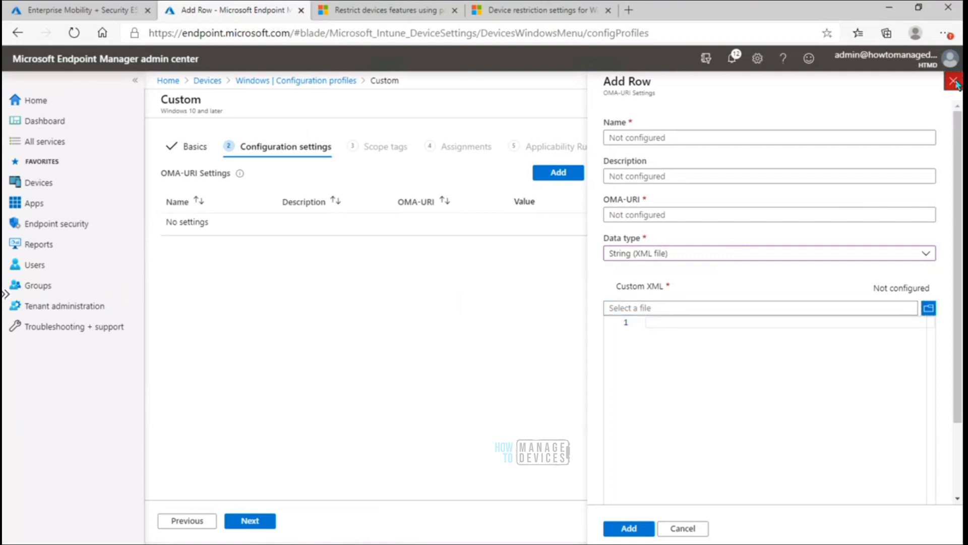
left_click(312, 84)
left_click(543, 103)
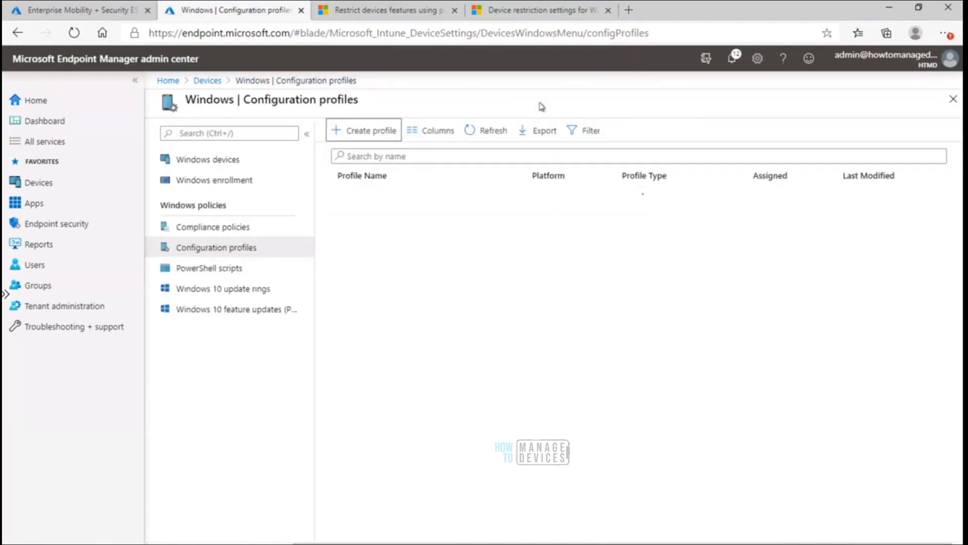
Create a configuration profile for the Windows 10 and later platform with the Device restrictions profile type
left_click(356, 130)
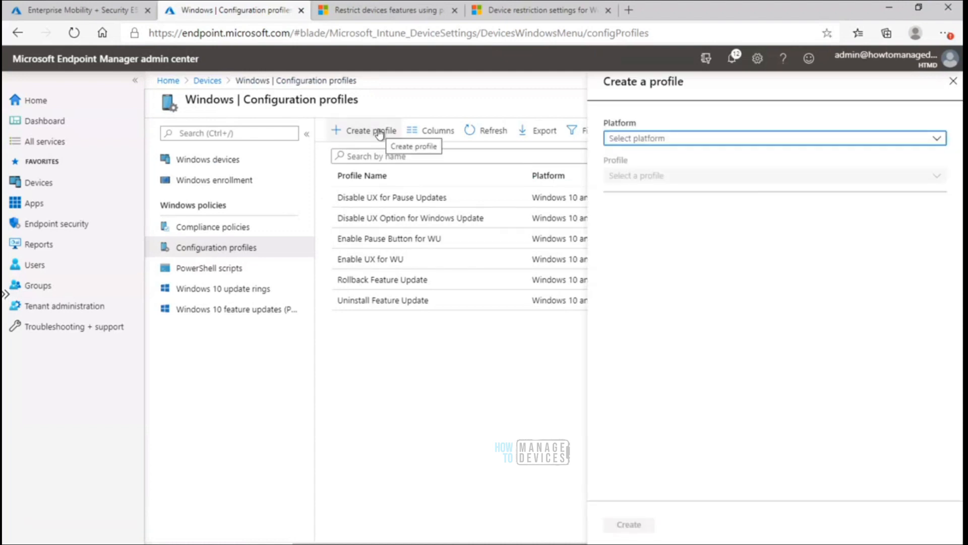
left_click(712, 145)
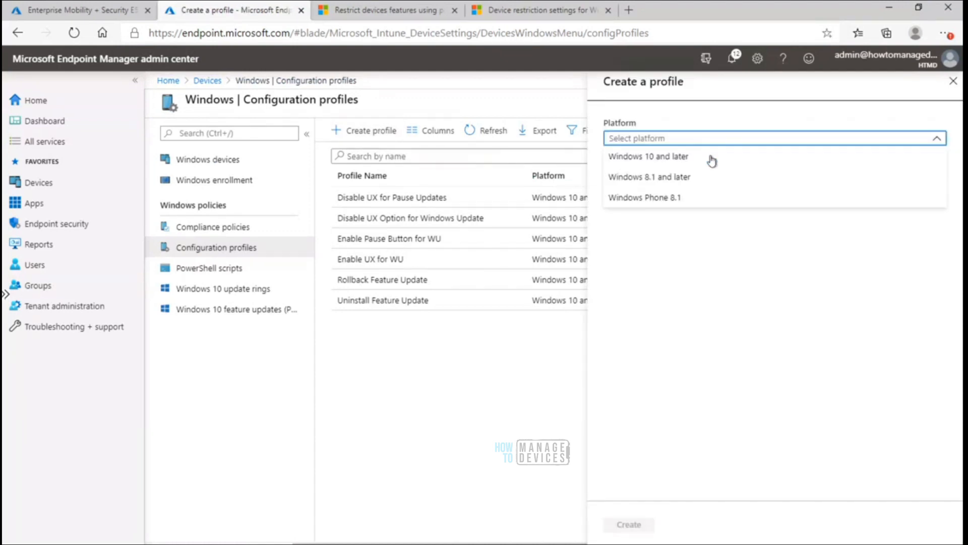
left_click(702, 160)
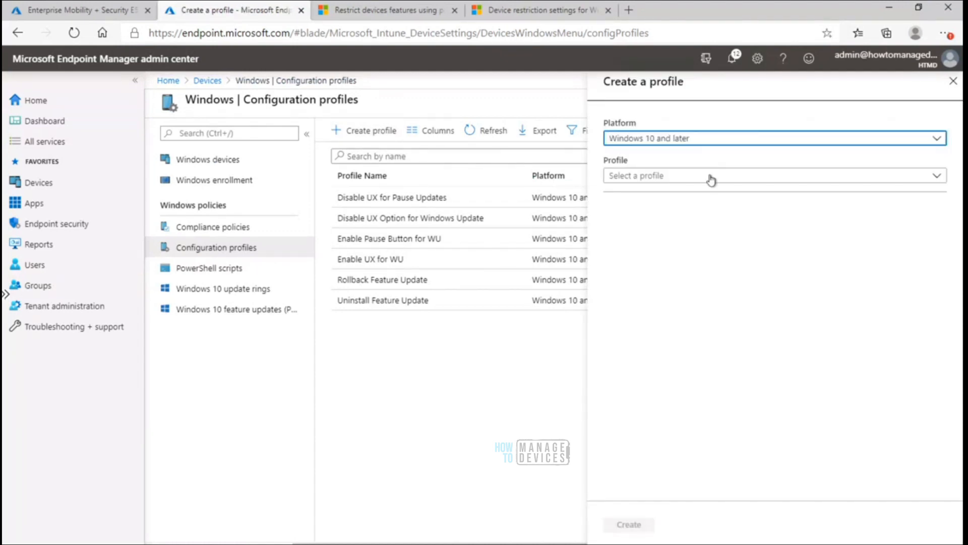
left_click(711, 180)
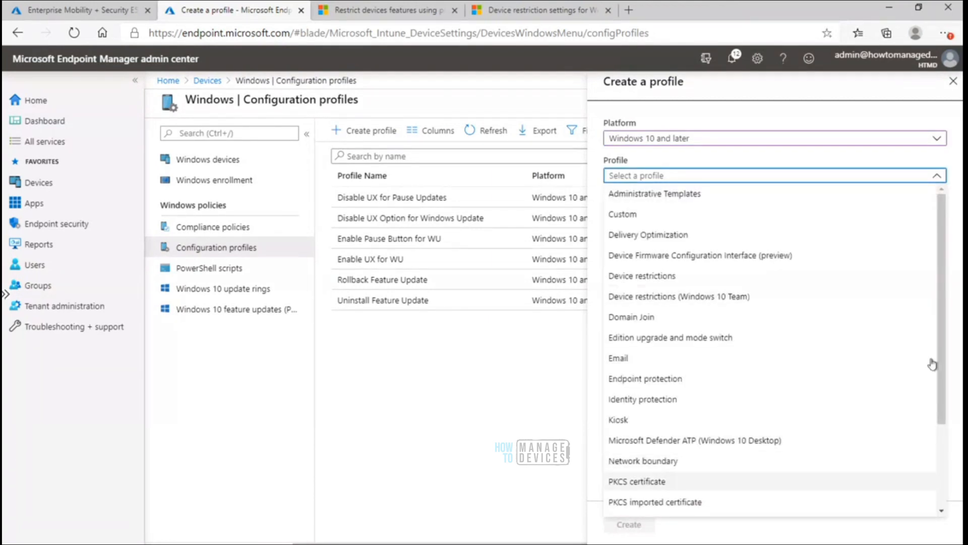
scroll(933, 365, "down", 3)
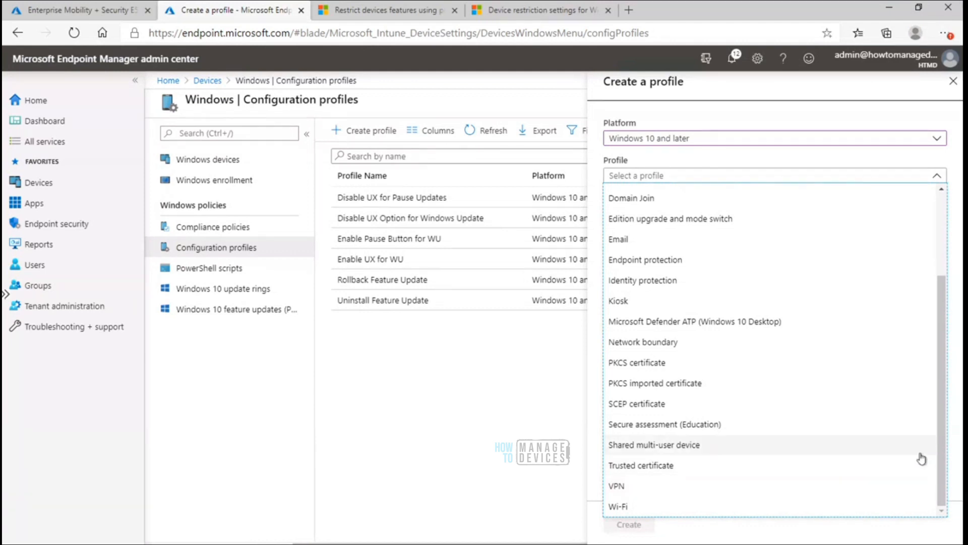
left_click_drag(941, 465, 942, 370)
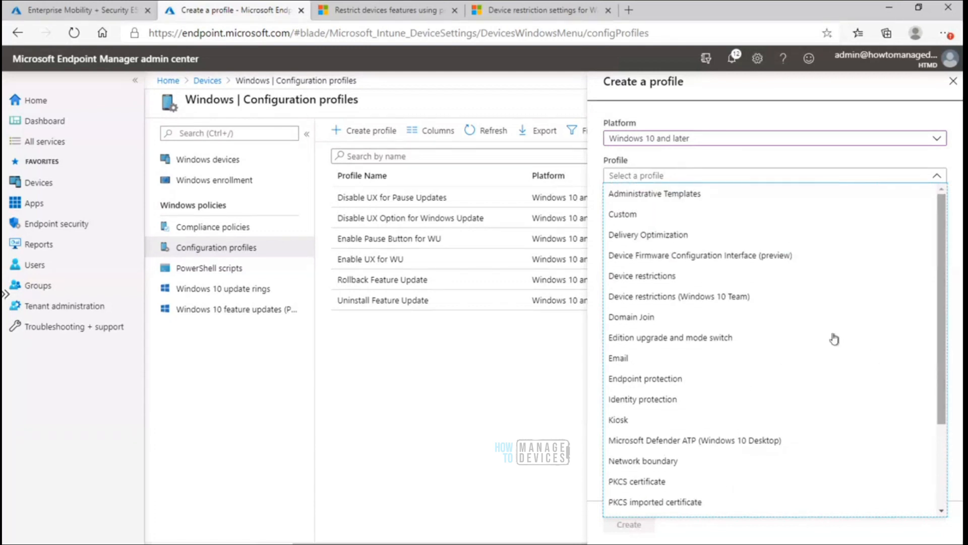
left_click(644, 280)
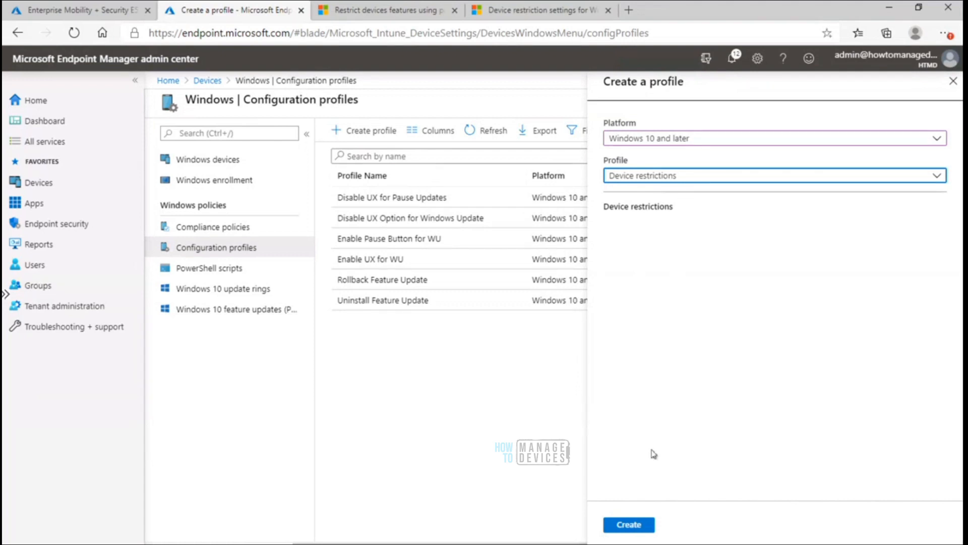
left_click(630, 525)
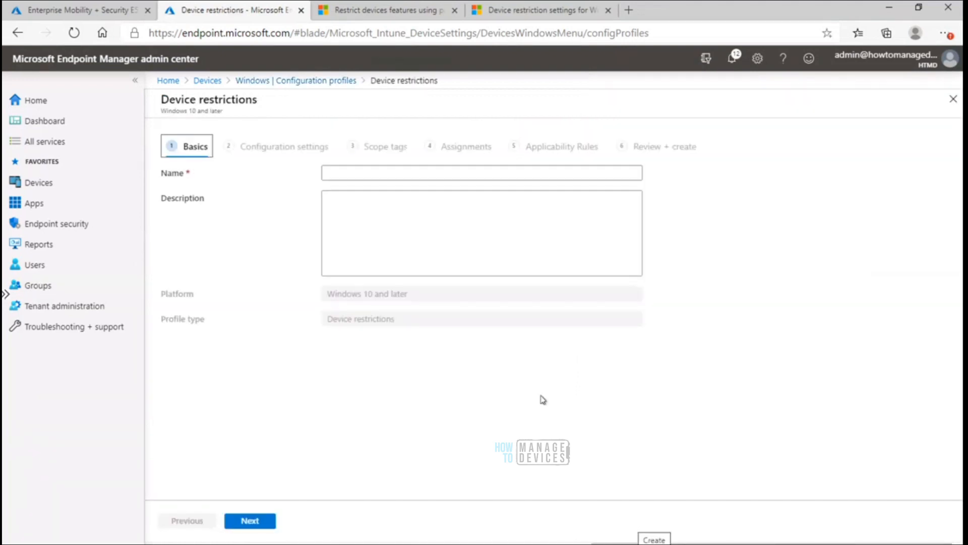
Name the profile HTMD Password Policy and describe it as "HTMD Password Policy out of box experience"
left_click(392, 175)
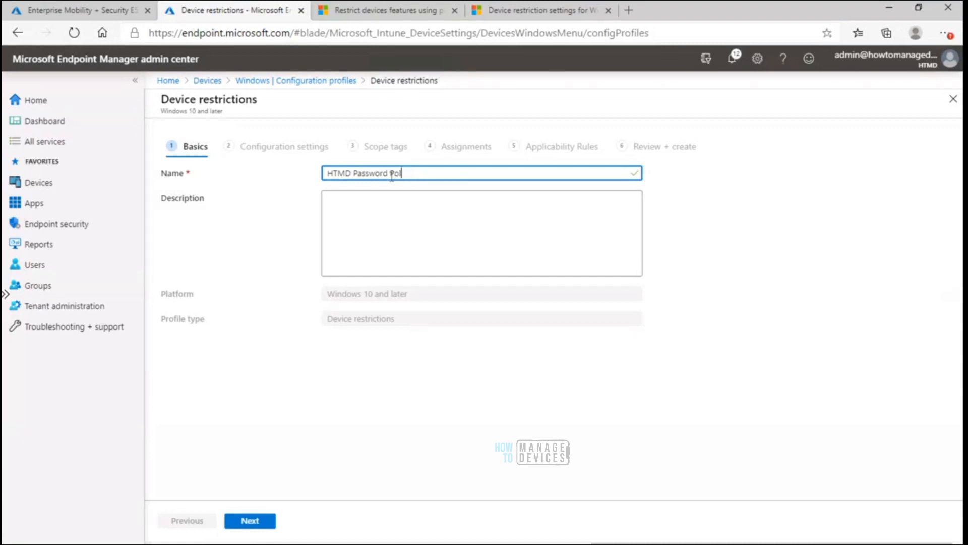
left_click_drag(413, 173, 312, 177)
key("ctrl+c")
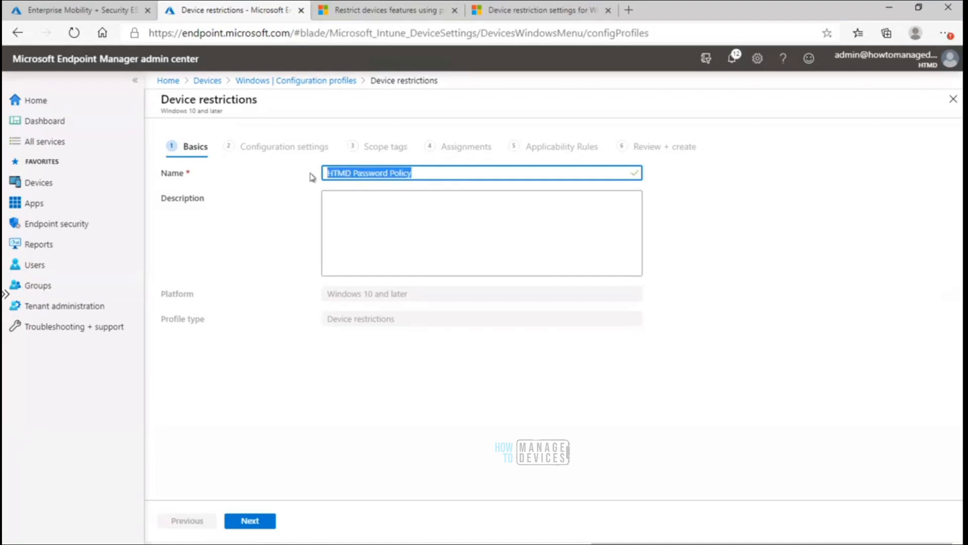
left_click(343, 219)
key("ctrl+v")
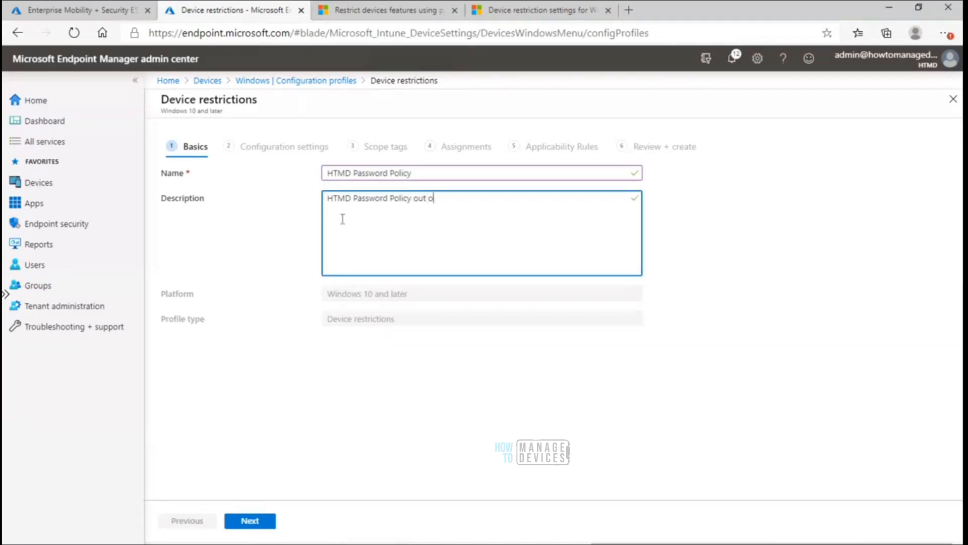
type("x")
key("BackSpace")
type("xperience")
Search the Windows 10 device restriction settings documentation for "password" and go to the Password section
left_click(521, 14)
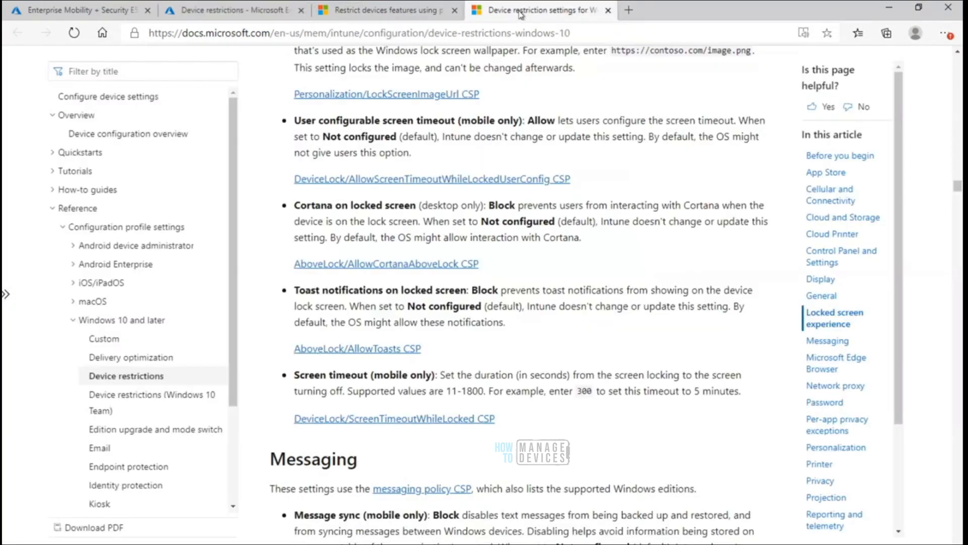
key("ctrl+f")
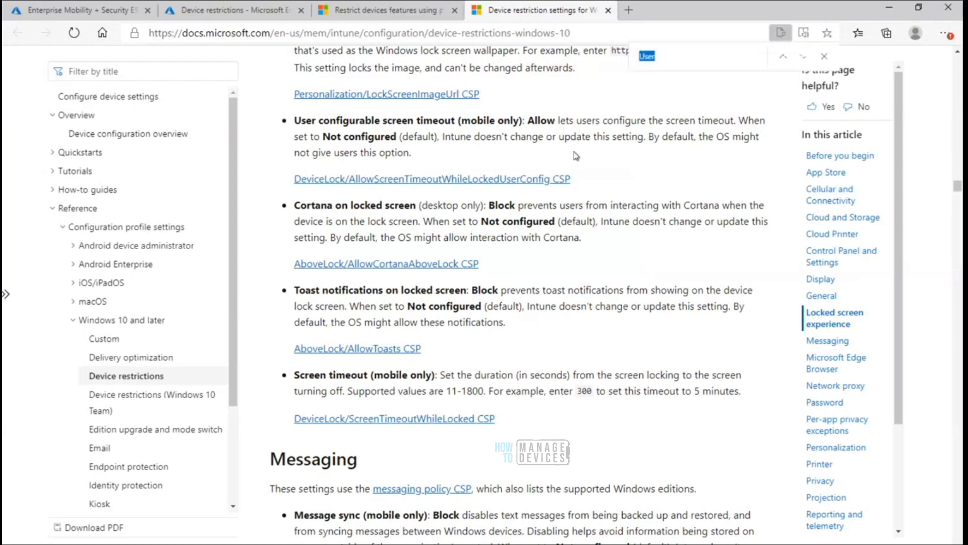
type("passw")
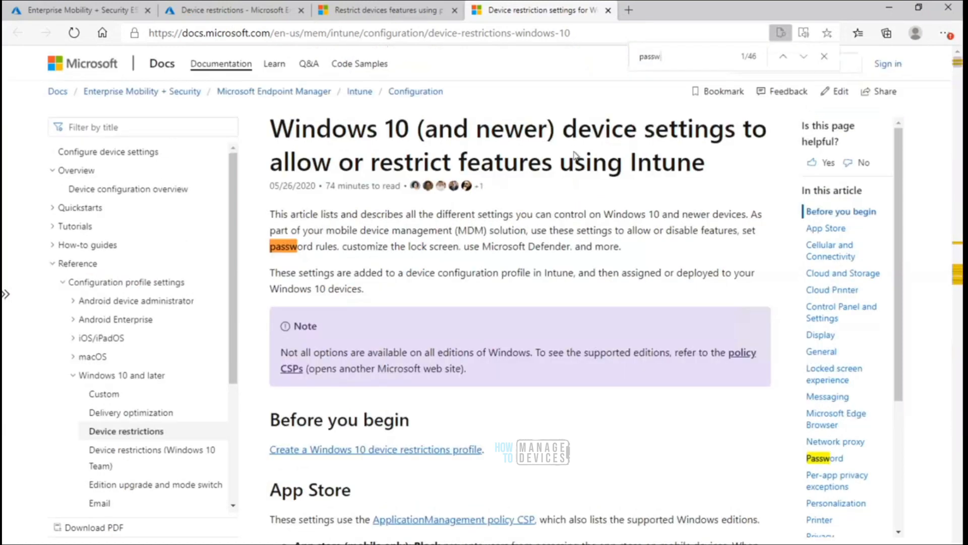
type("ord")
key("Return")
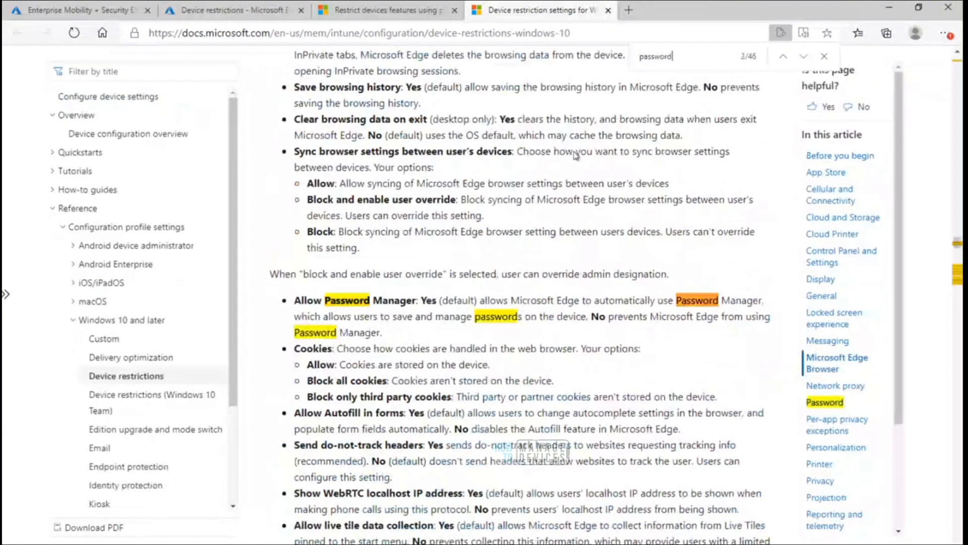
key("Return")
key("Return")
key("Return")
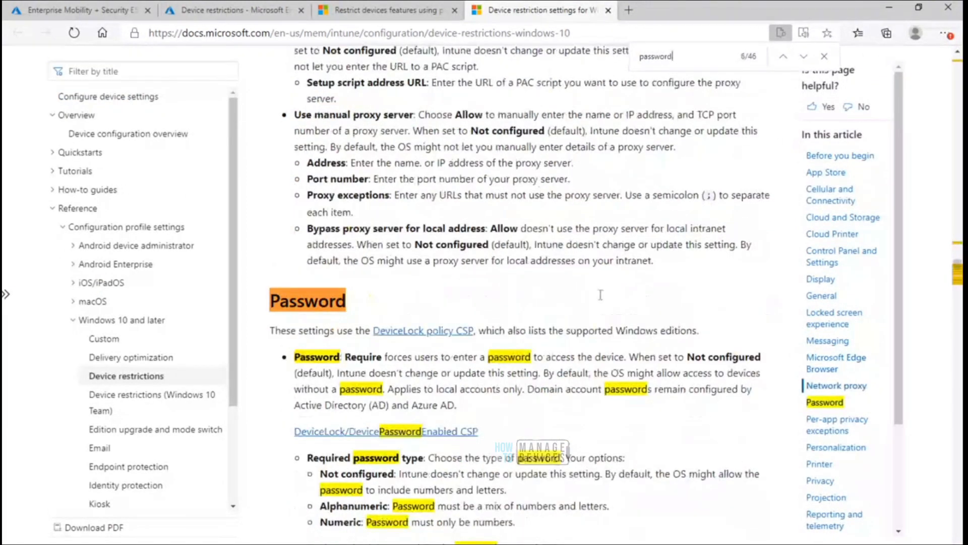
Open the linked DeviceLock policy CSP article separately and review its password policies, including the supported Windows editions
left_click(434, 336, "ctrl")
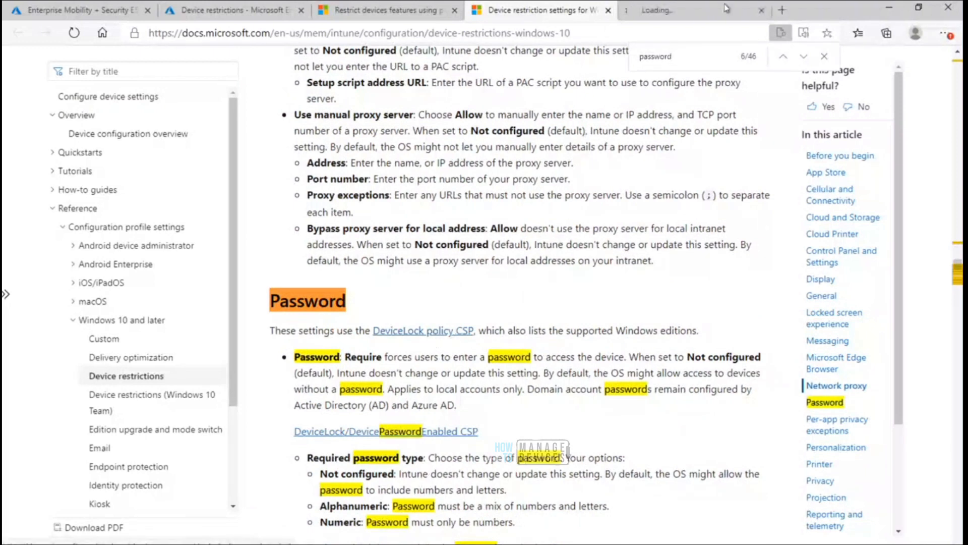
left_click(695, 15)
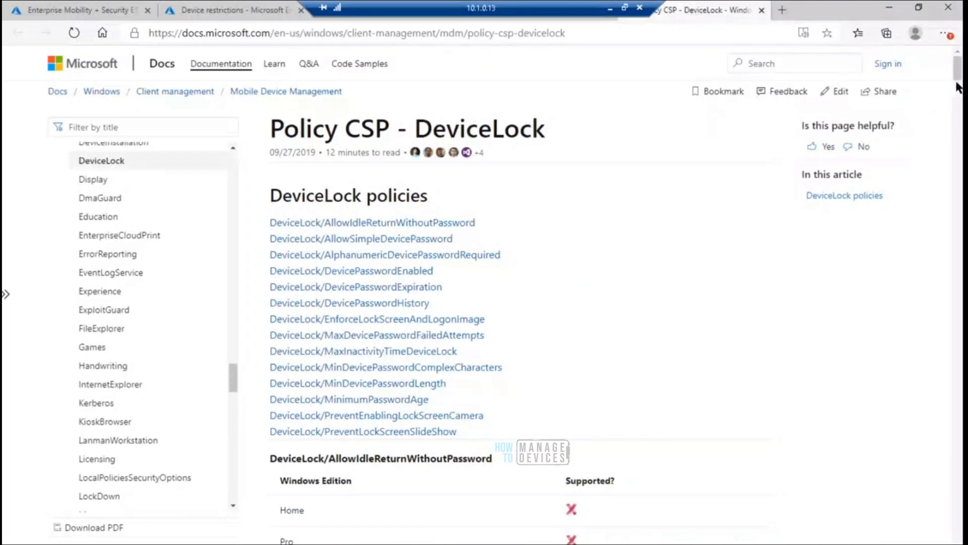
scroll(960, 101, "down", 5)
scroll(960, 111, "down", 15)
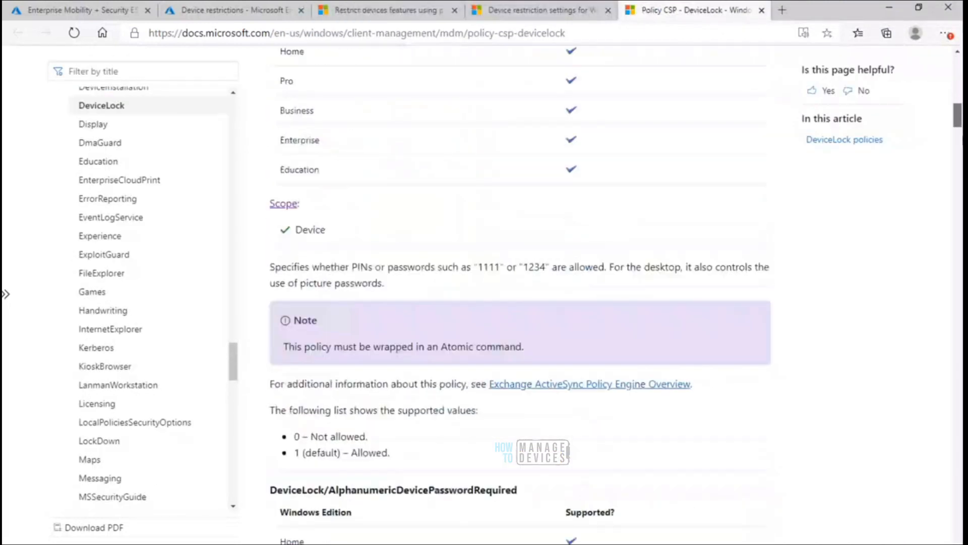
scroll(616, 291, "up", 5)
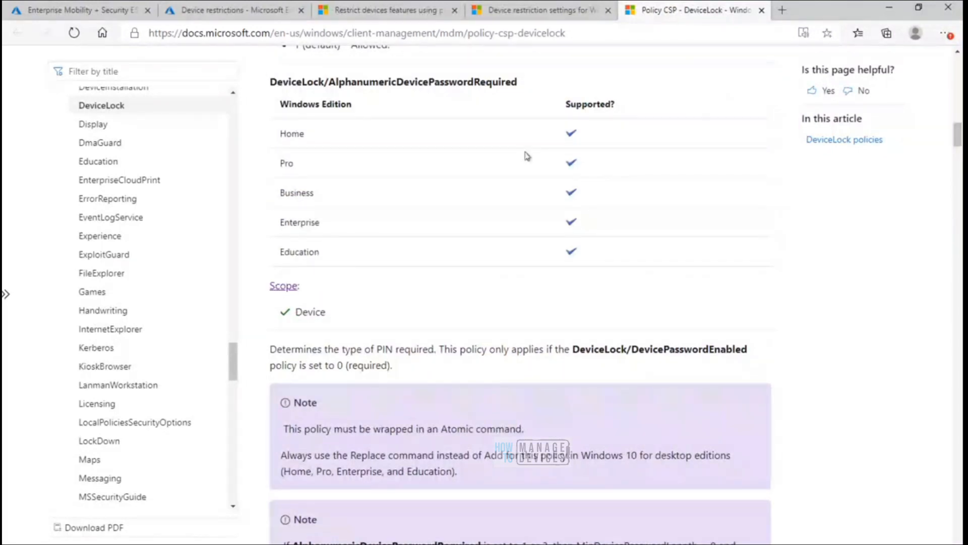
left_click(232, 18)
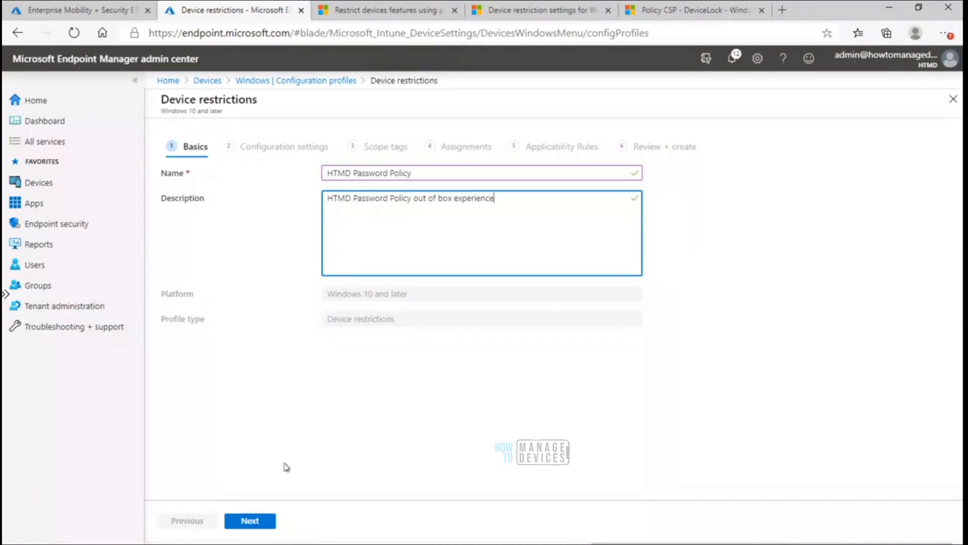
left_click(691, 10)
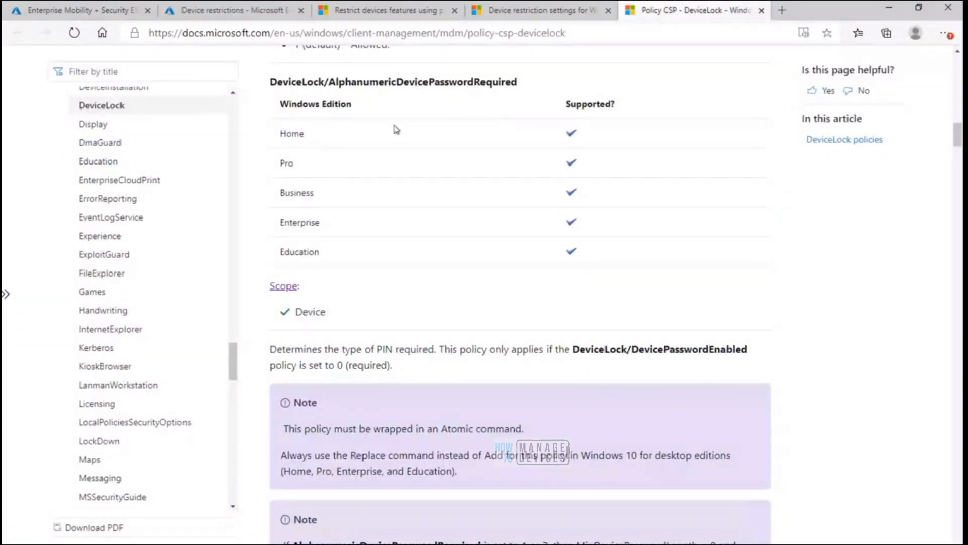
Return to the HTMD Password Policy profile and continue to the configuration settings to look through the restriction categories
left_click(273, 13)
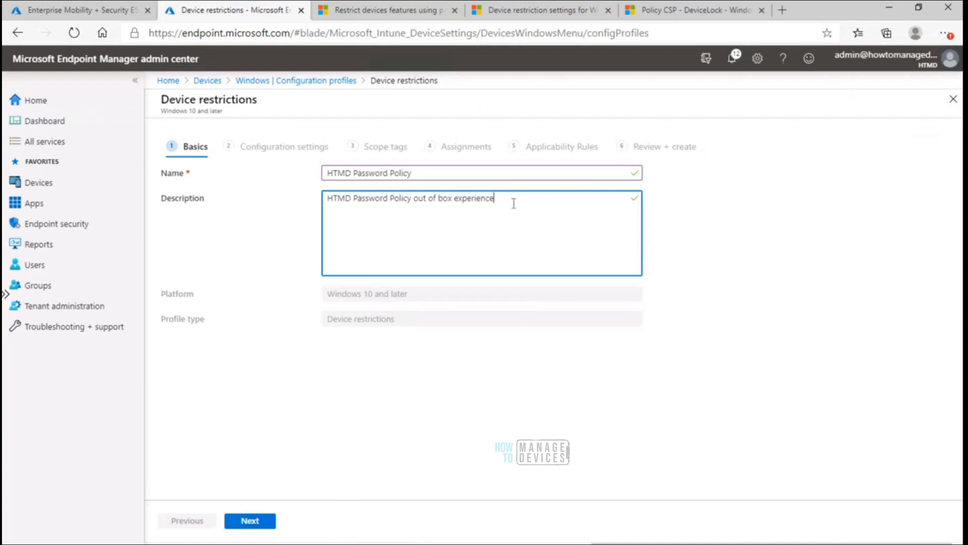
left_click(258, 521)
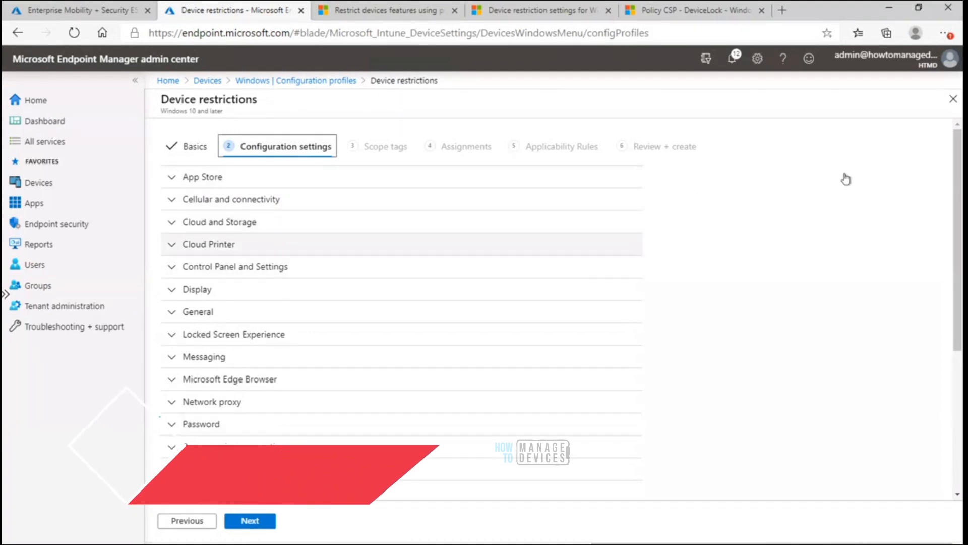
left_click_drag(957, 191, 957, 257)
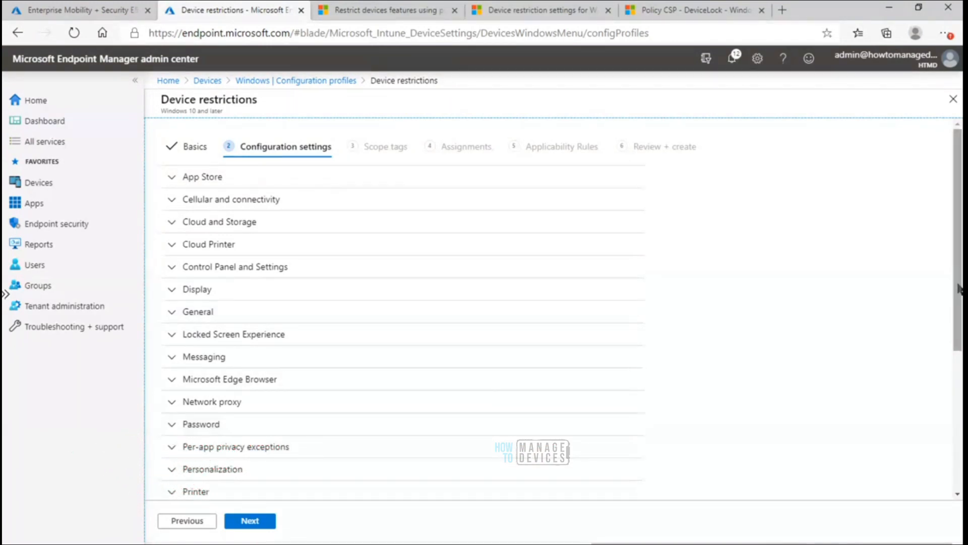
Search the device restriction categories on the configuration settings page for "pass"
mouse_move(958, 289)
left_mouse_down()
mouse_move(961, 451)
mouse_move(962, 283)
left_mouse_up()
key("ctrl+f")
type("pass")
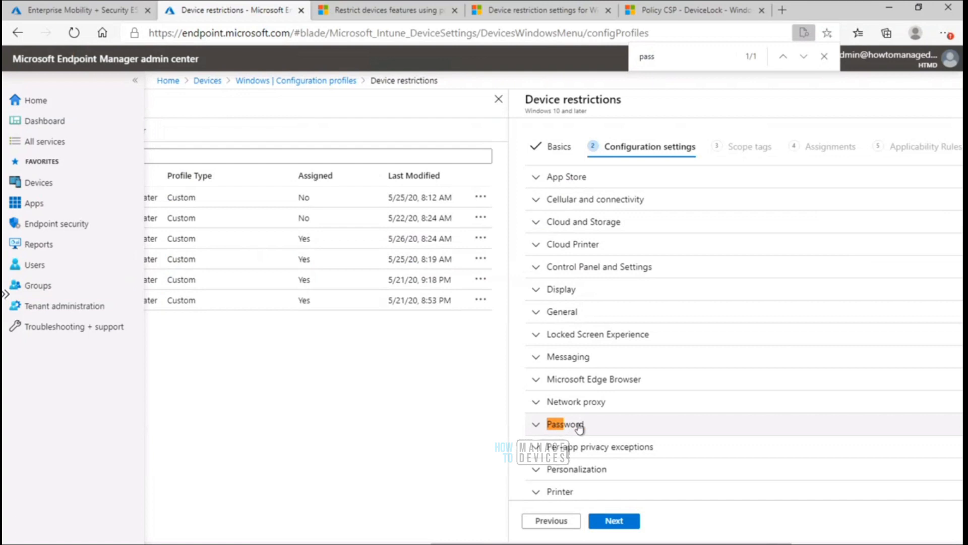
left_click(825, 59)
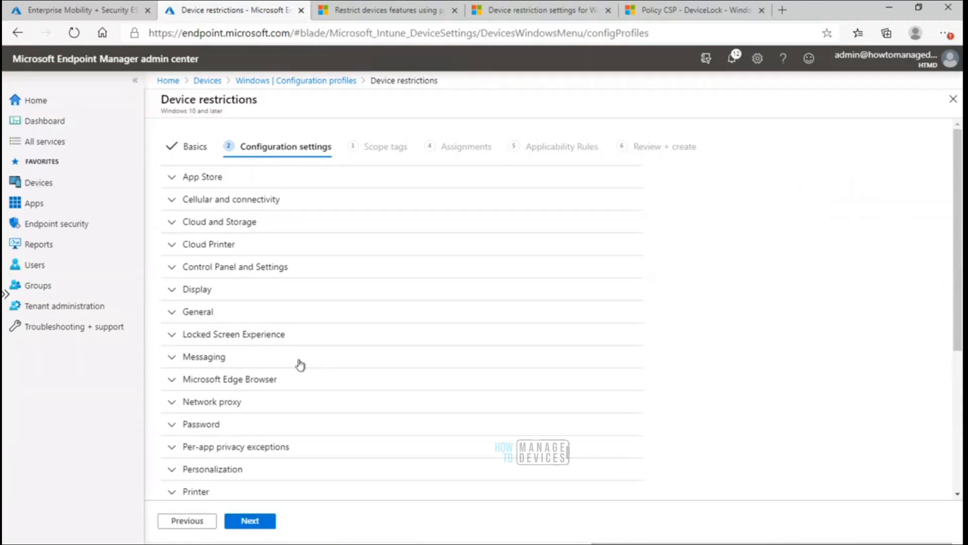
Expand the App Store category and review its restrictions, including the mobile-only app store, private store and app installation settings
left_click(172, 179)
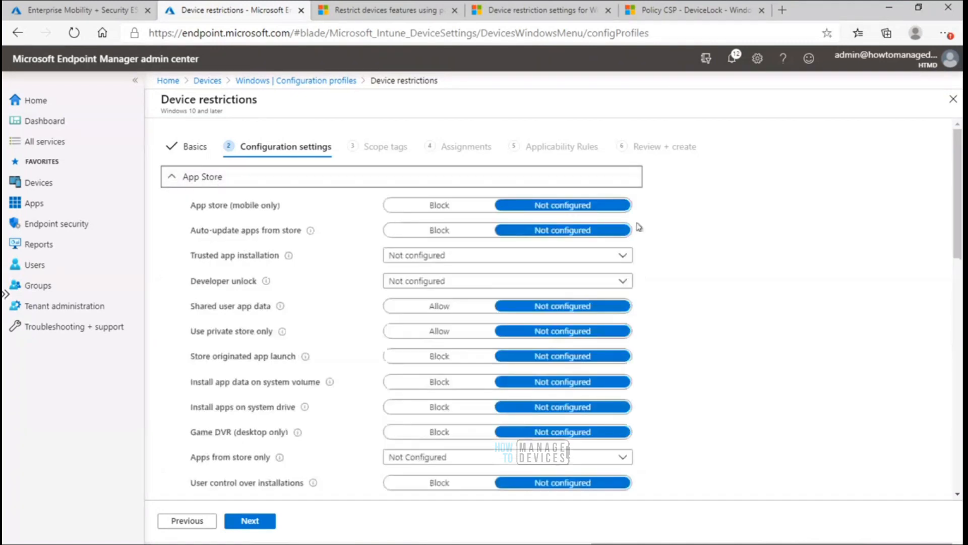
left_click_drag(957, 198, 957, 227)
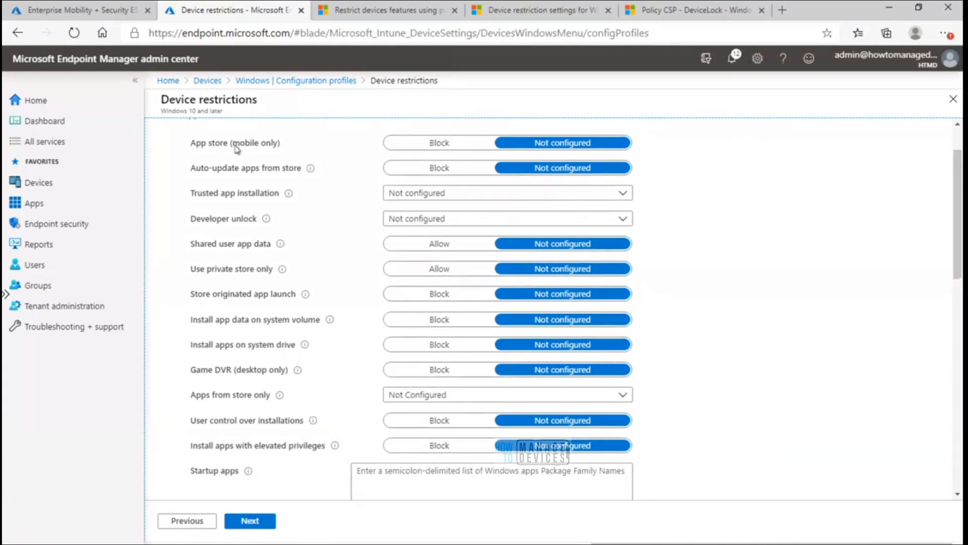
left_click_drag(237, 146, 277, 147)
left_click(297, 150)
mouse_move(300, 178)
left_click_drag(960, 238, 960, 182)
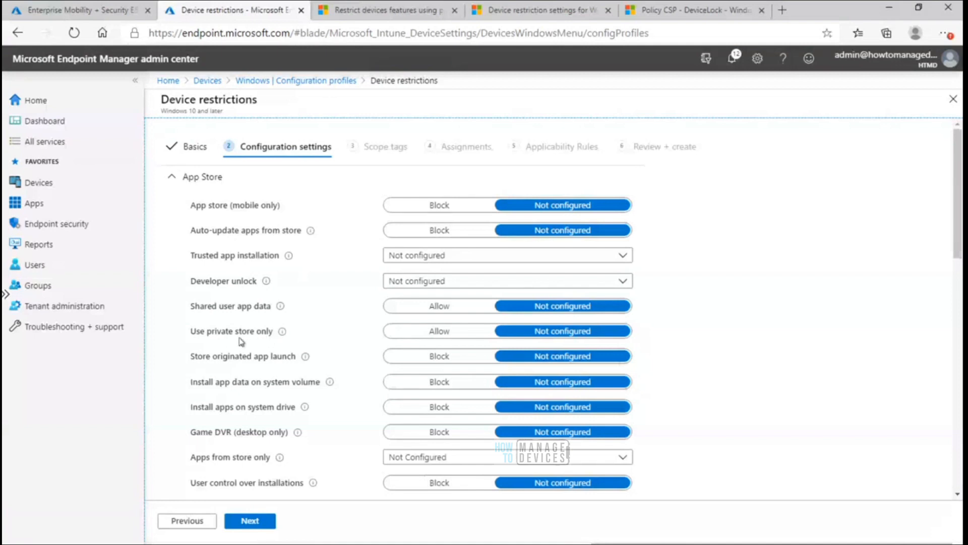
mouse_move(281, 334)
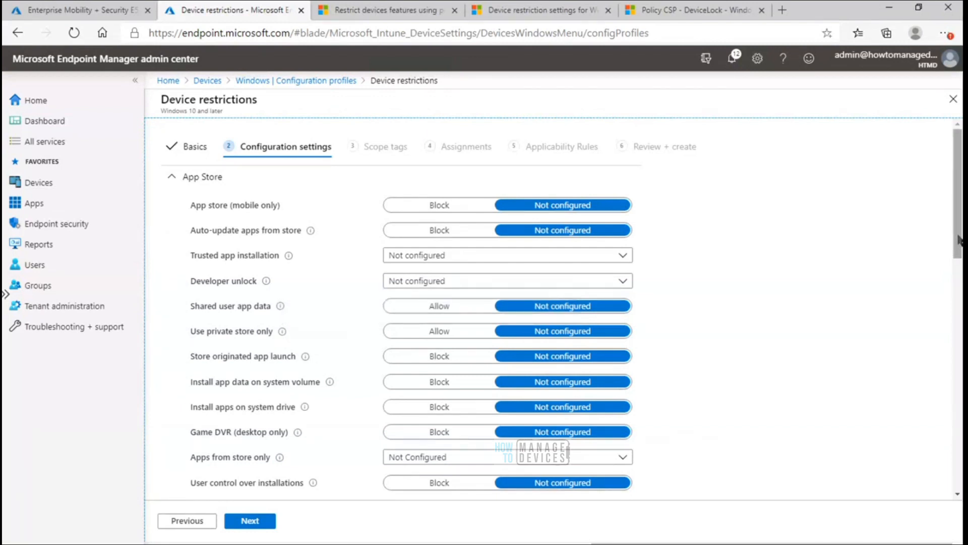
scroll(961, 276, "down", 2)
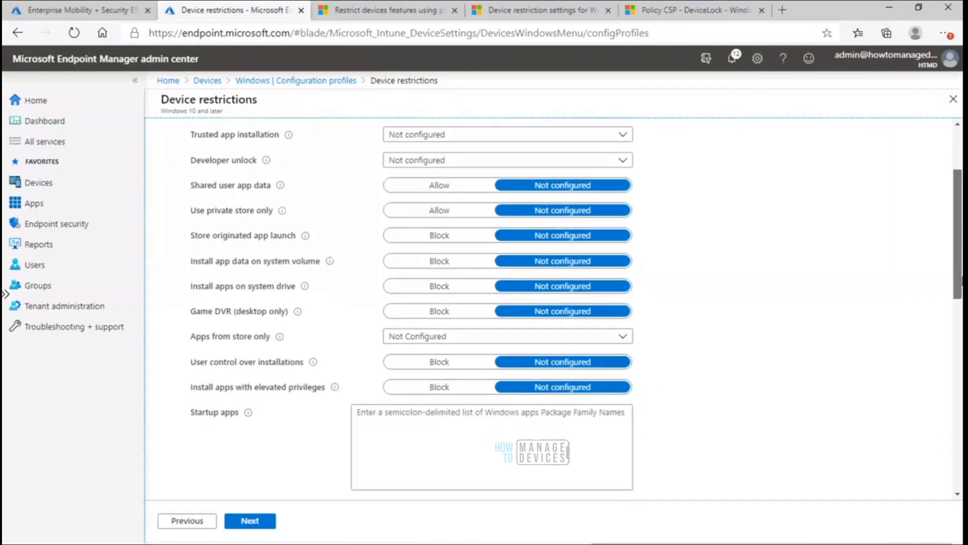
Browse the Windows 10 device restriction settings documentation back to the General section and review the settings marked mobile only
left_click(538, 16)
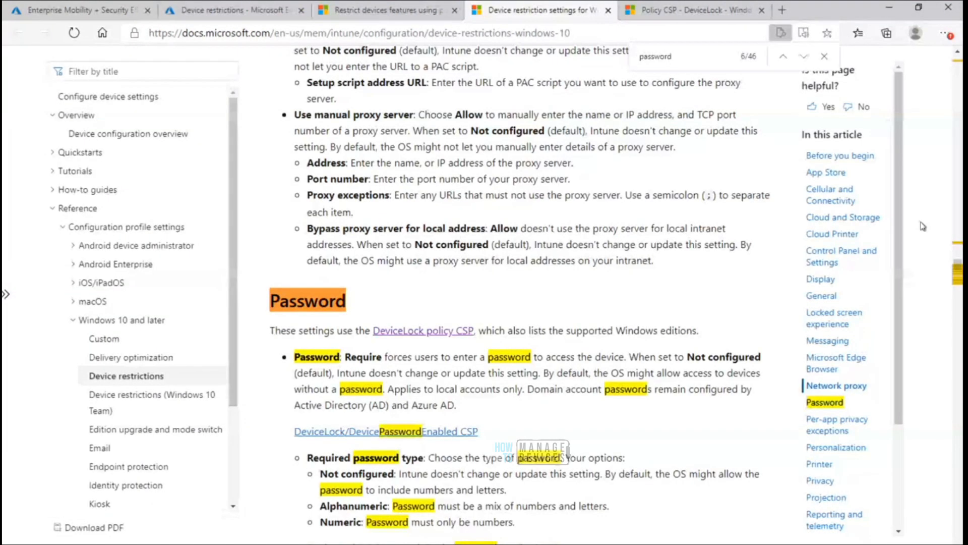
scroll(923, 226, "down", 7)
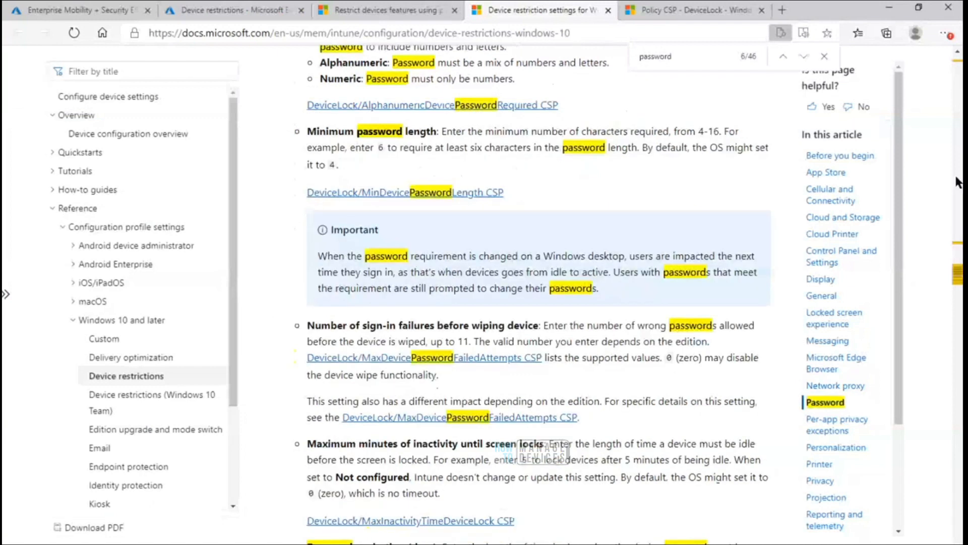
left_click(957, 168)
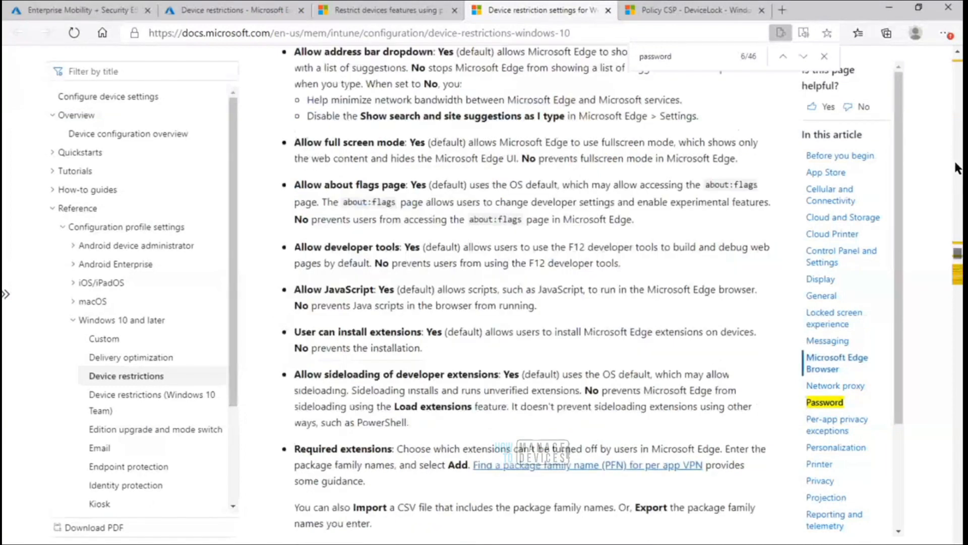
left_click(957, 168)
left_click(958, 164)
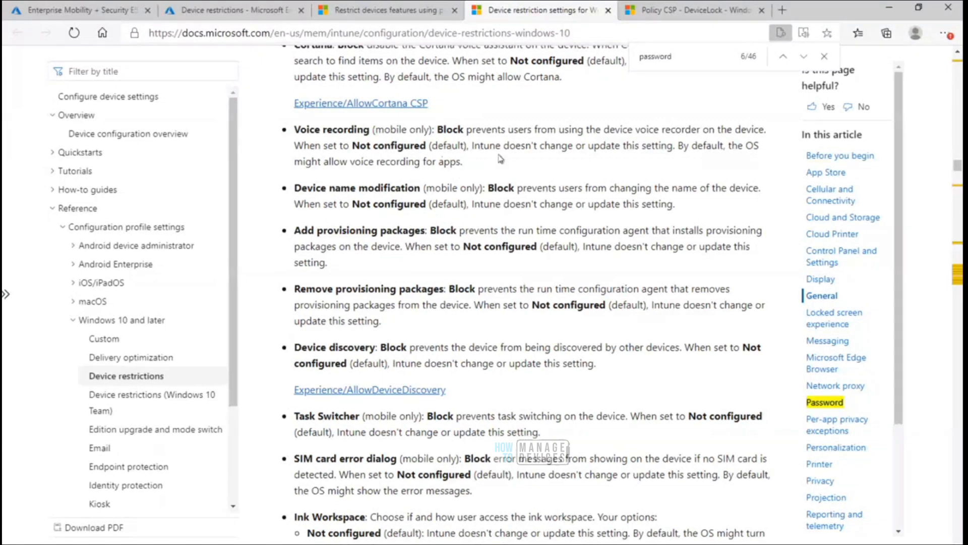
Return to the Device restrictions profile, collapse the App Store category and expand the Password category to review its settings
left_click(215, 11)
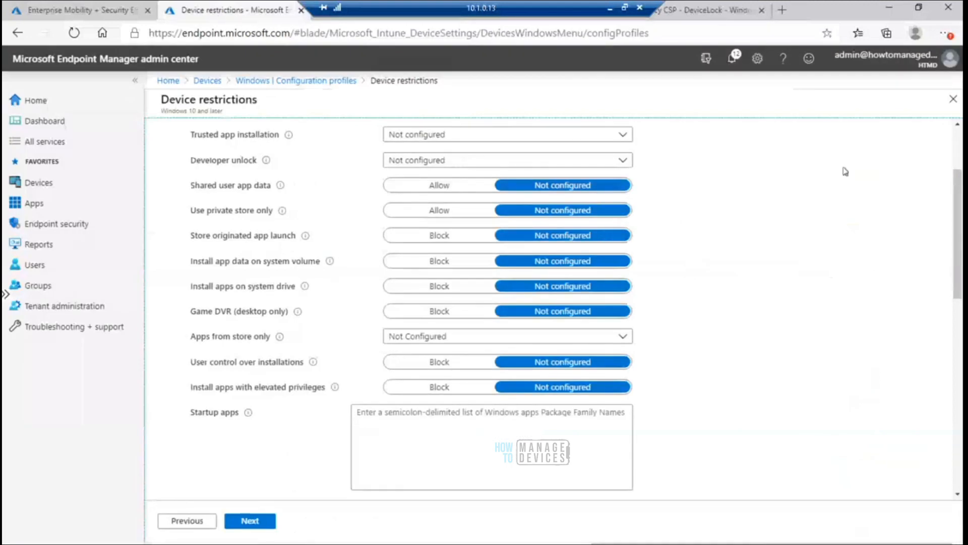
scroll(959, 142, "up", 3)
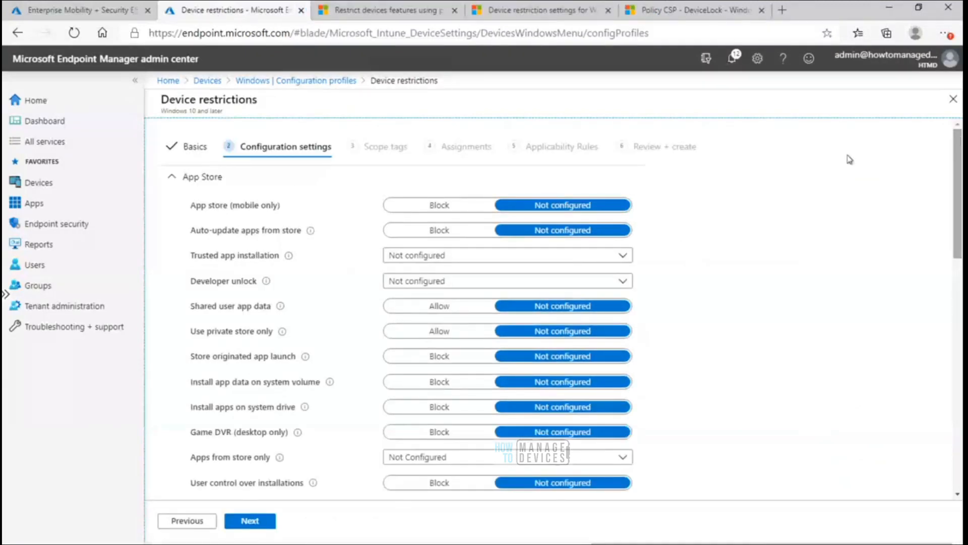
left_click(172, 178)
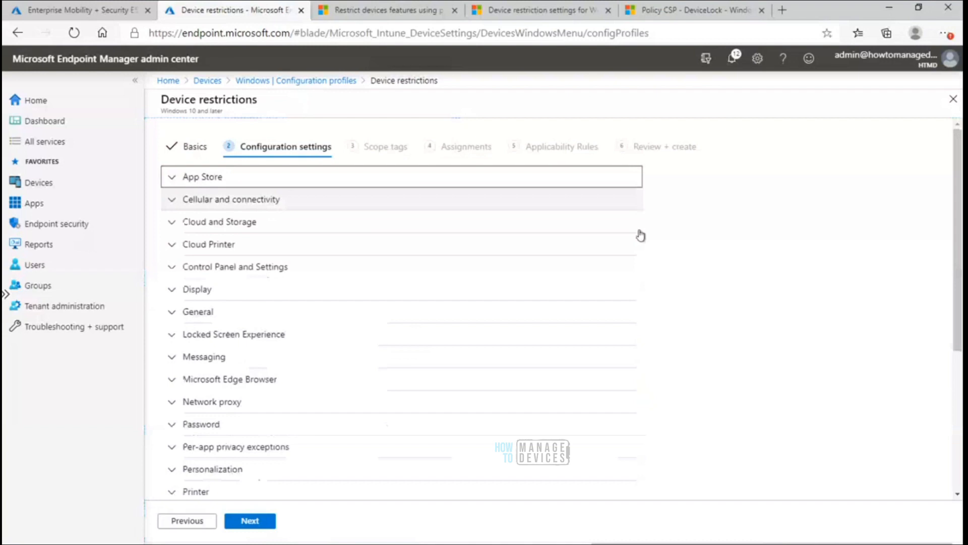
left_click_drag(956, 197, 962, 283)
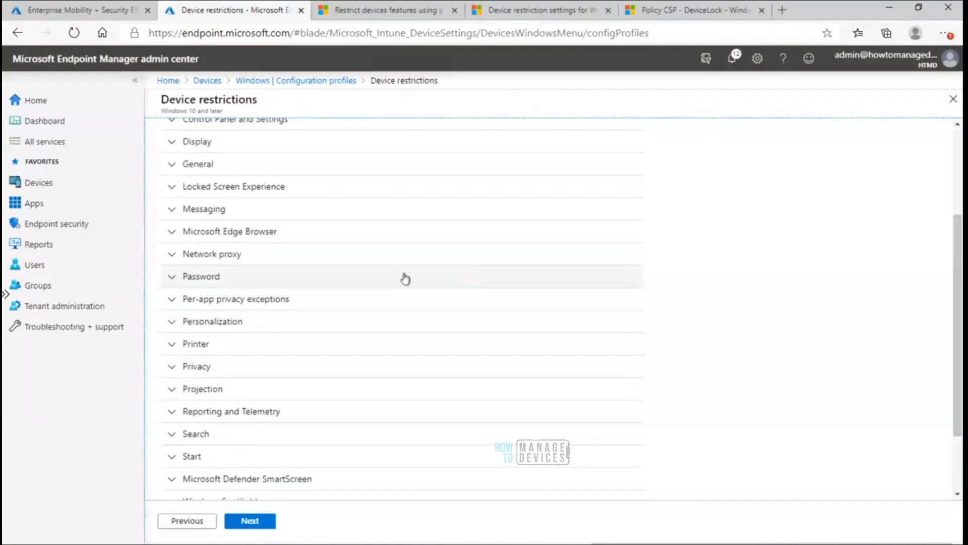
left_click(171, 280)
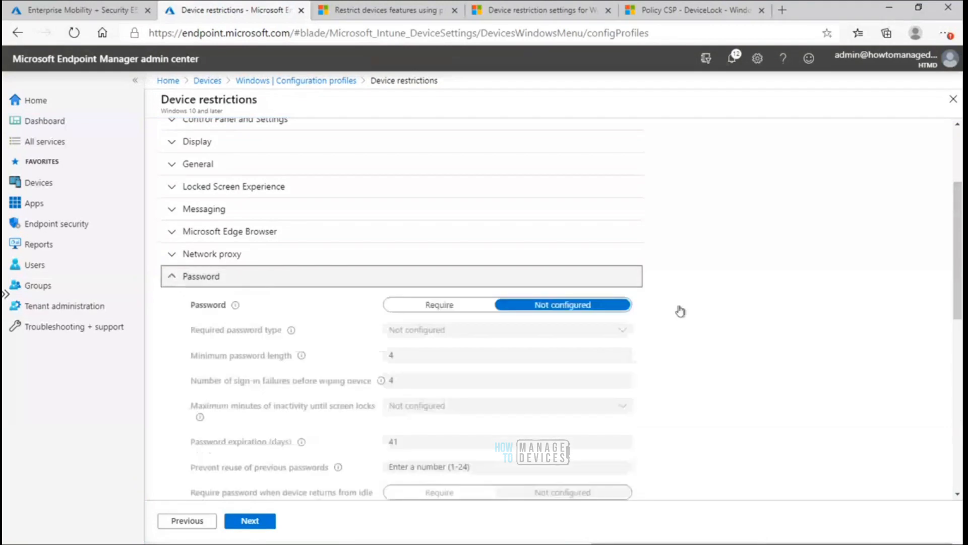
left_click_drag(962, 241, 951, 291)
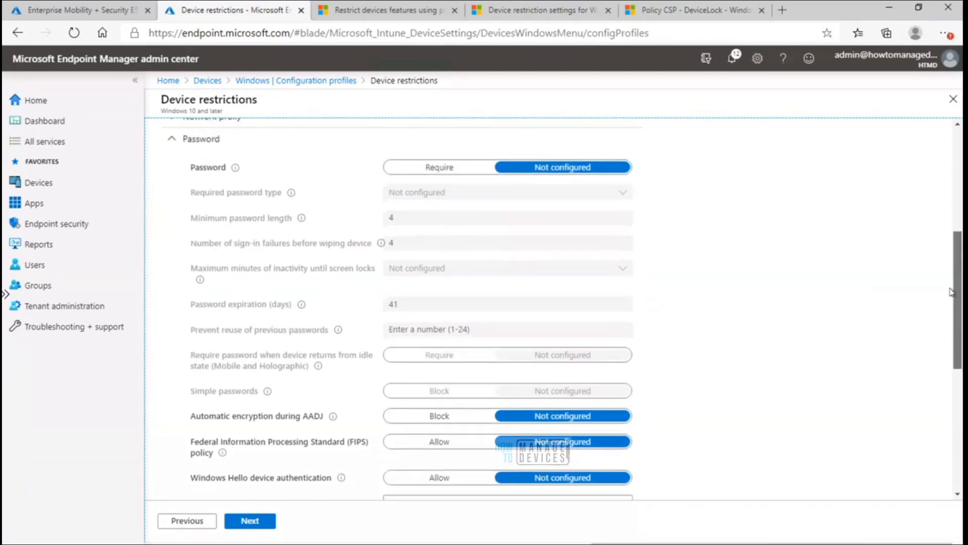
left_click_drag(954, 294, 953, 295)
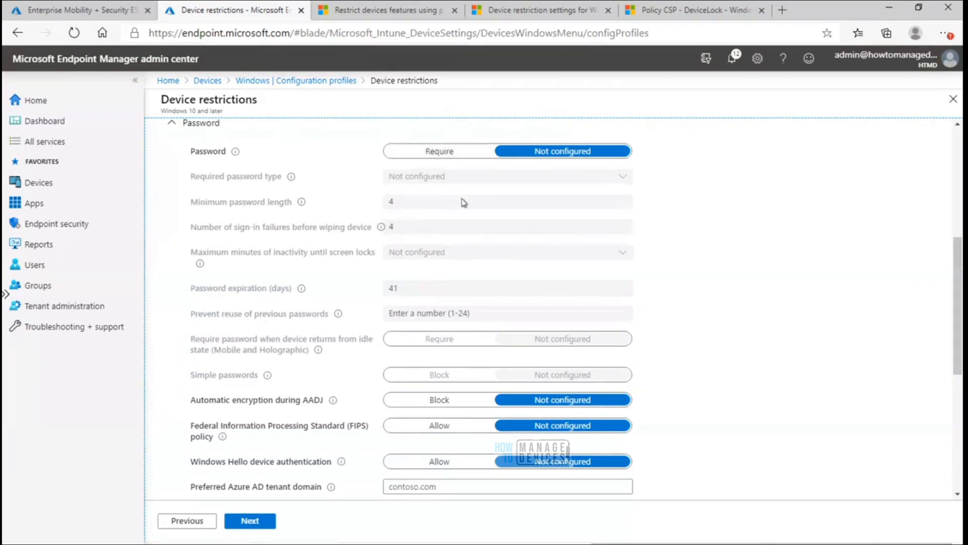
Set Password to Require and the required password type to Alphanumeric
left_click(437, 154)
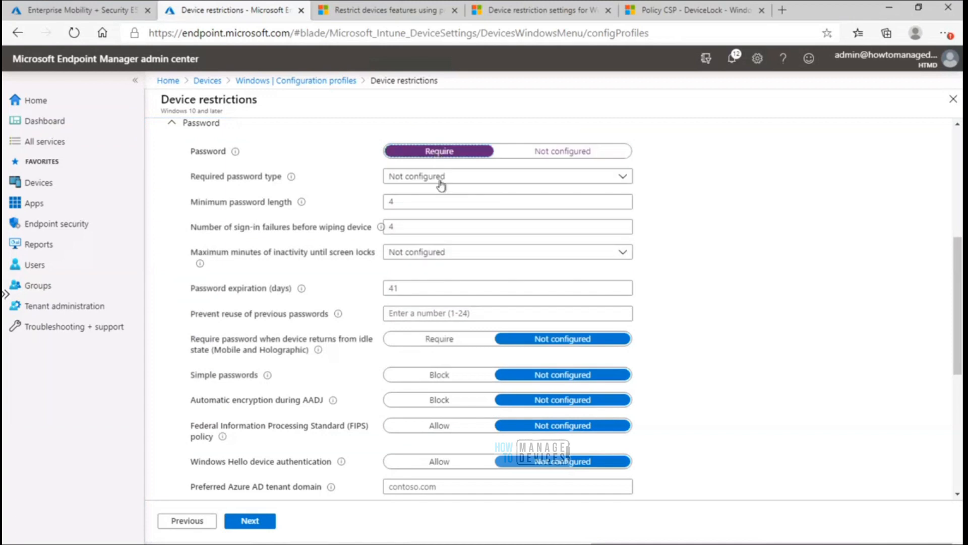
left_click(442, 180)
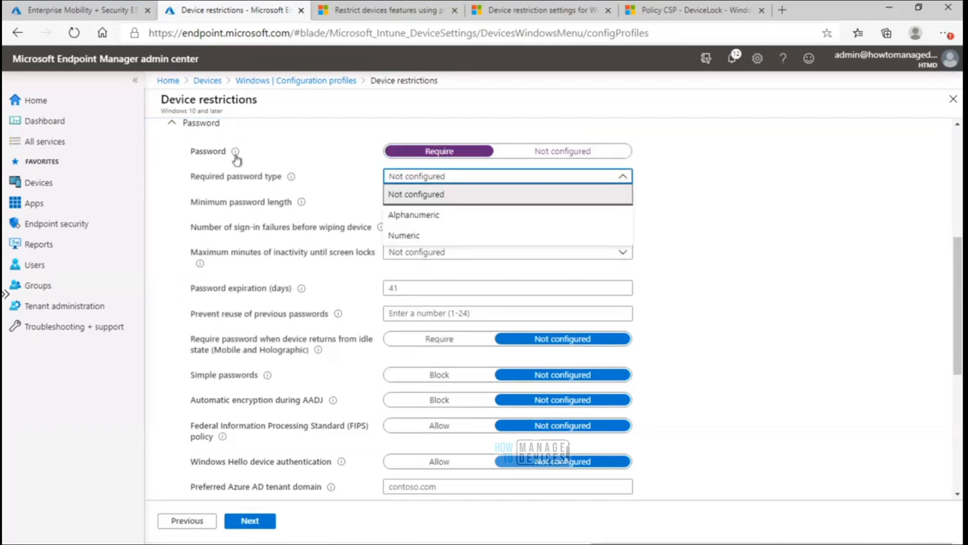
mouse_move(235, 152)
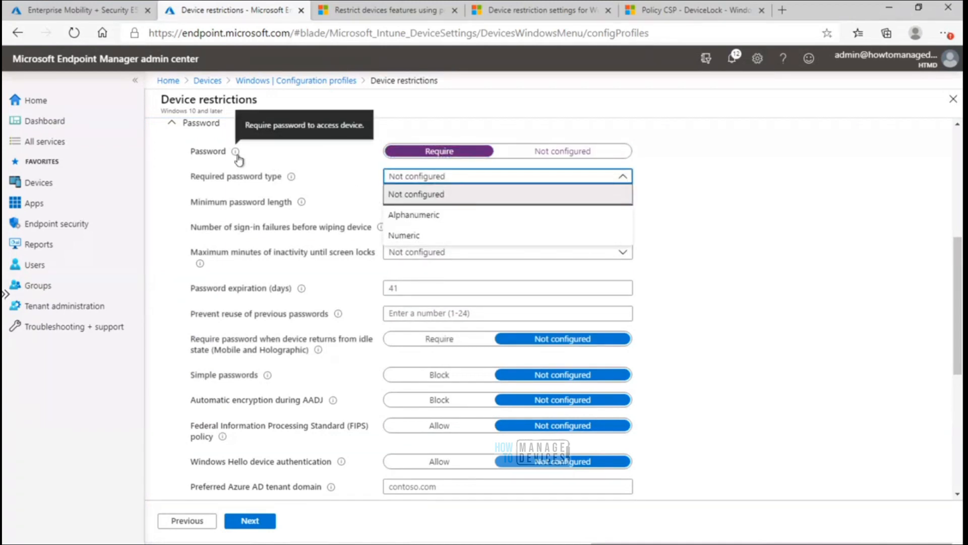
left_click(452, 224)
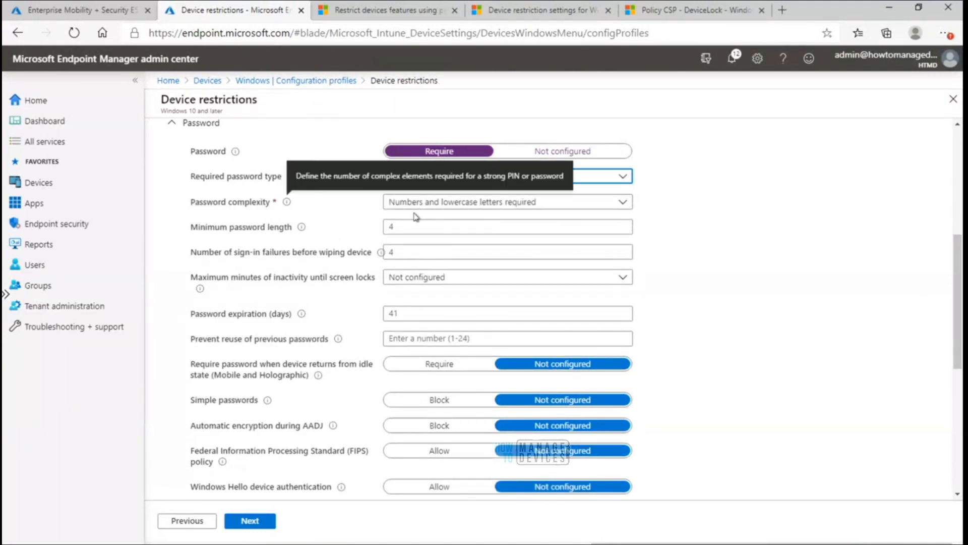
Review the password complexity options and choose "Numbers and lowercase letters required"
left_click(502, 211)
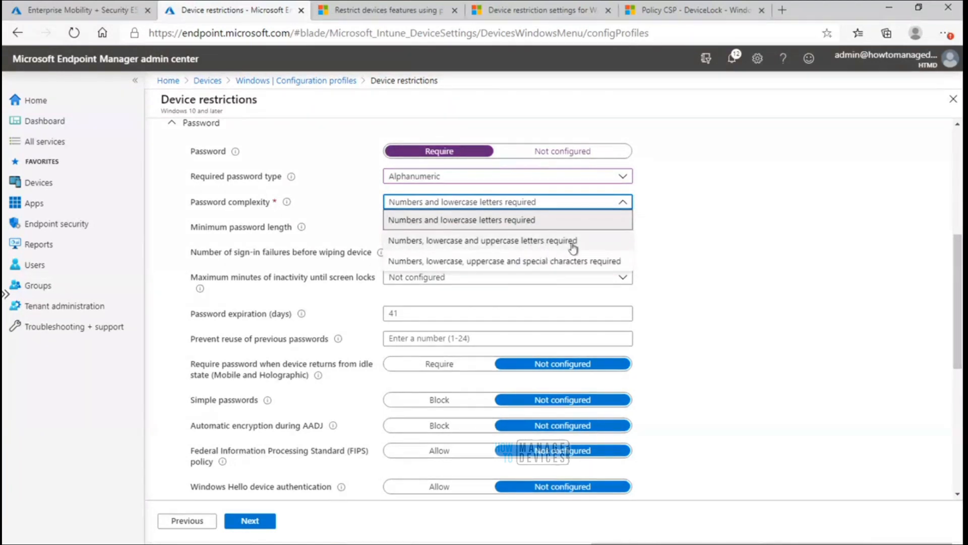
left_click(694, 231)
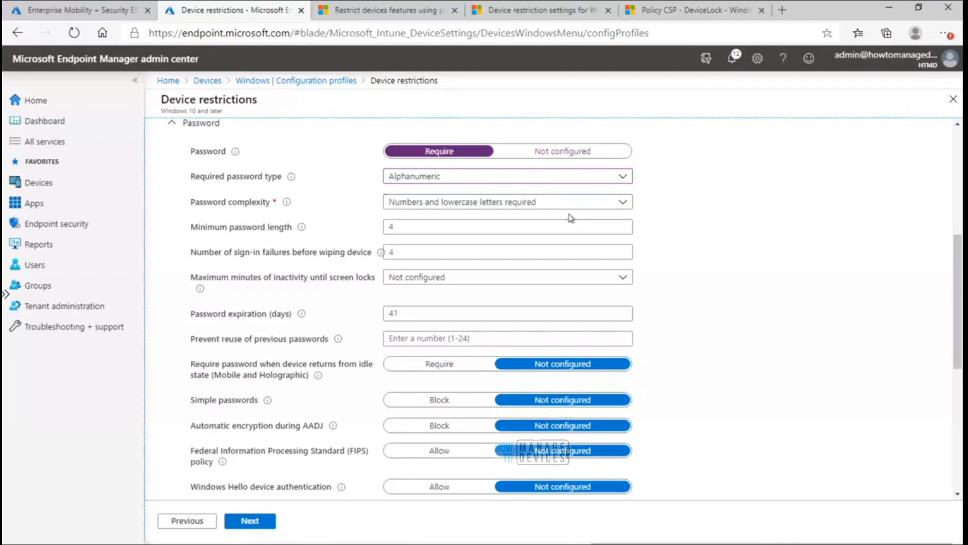
left_click(559, 211)
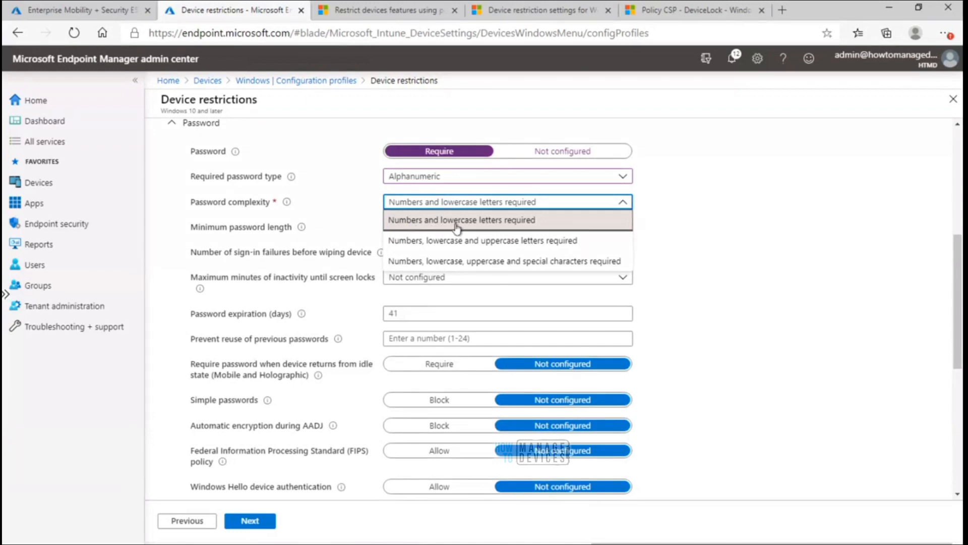
left_click(494, 222)
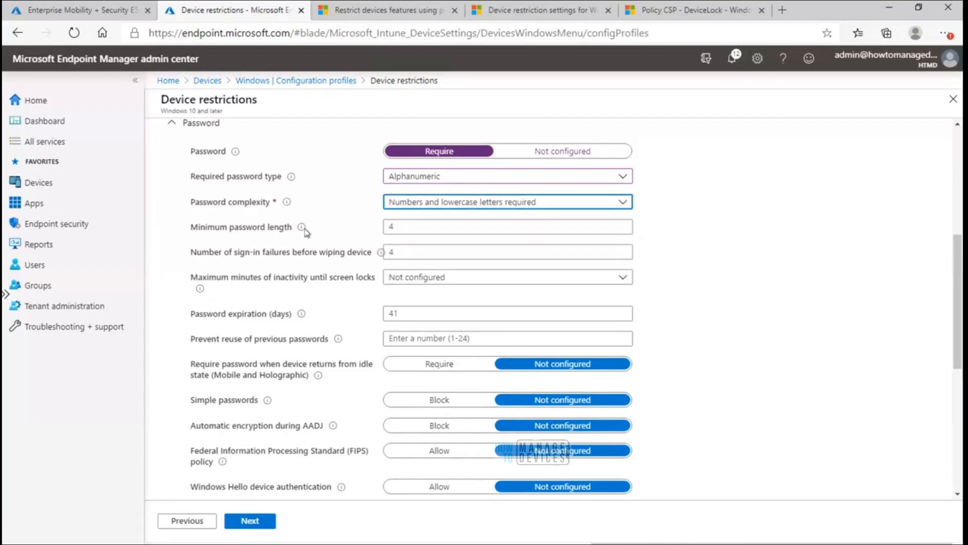
Set the minimum password length to 6 and the number of sign-in failures before wiping the device to 7
mouse_move(305, 233)
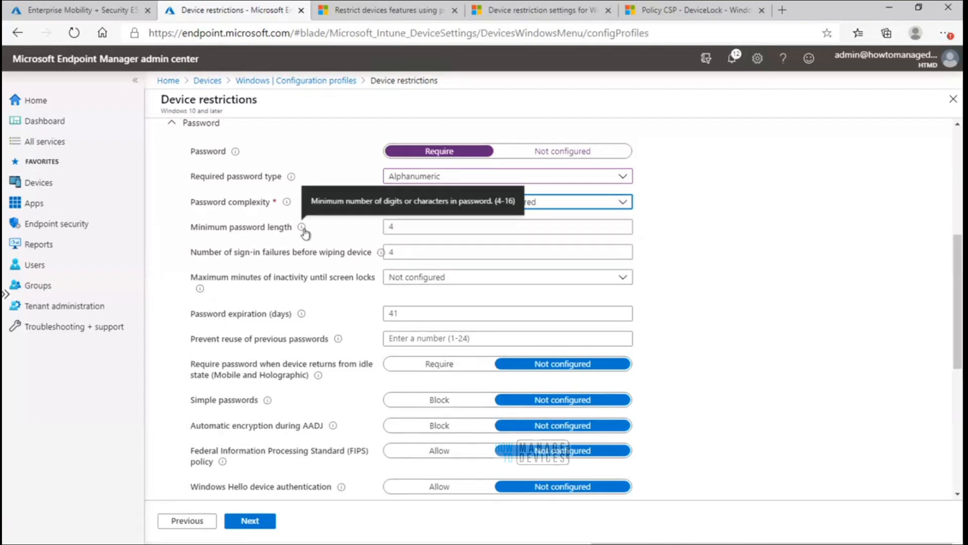
left_click(405, 228)
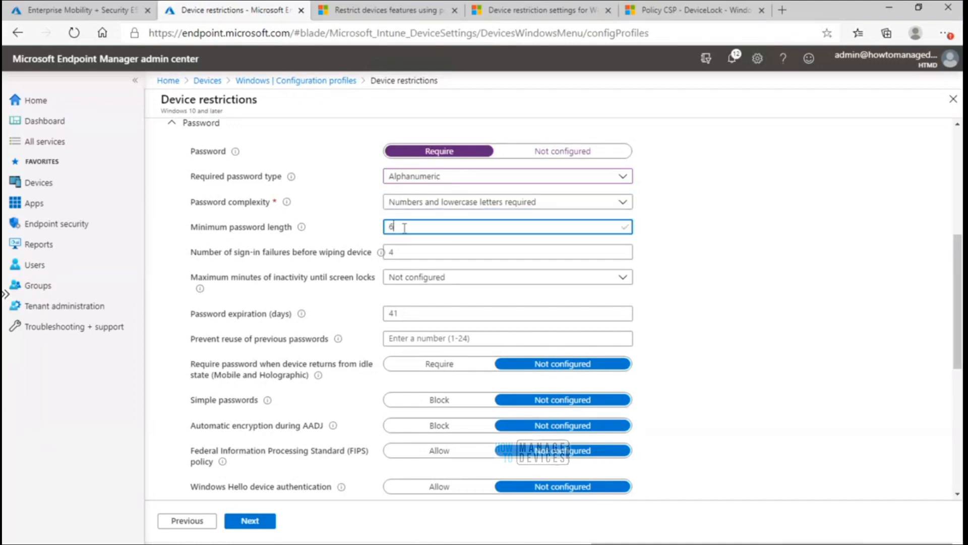
left_click(406, 253)
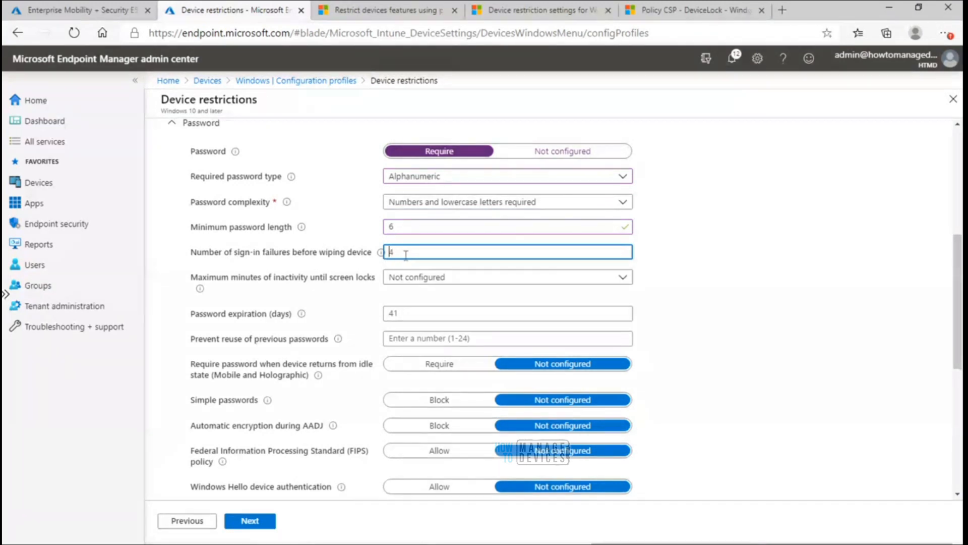
mouse_move(381, 255)
type("7")
mouse_move(379, 255)
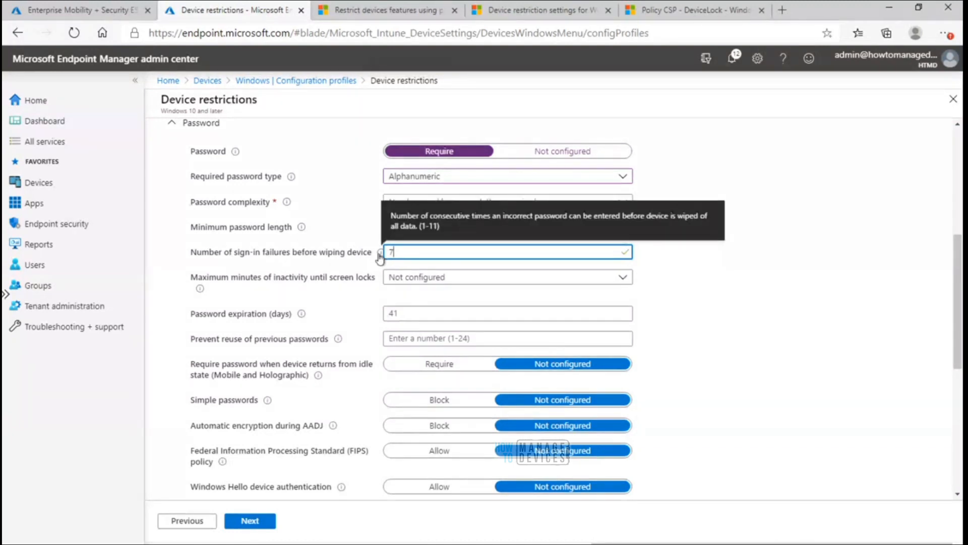
Search the device restrictions documentation for the copied setting name "Number of sign-in failures before wiping device" and highlight the Important note above it
mouse_move(374, 253)
left_mouse_down()
mouse_move(192, 254)
mouse_move(371, 264)
left_mouse_up()
left_click(192, 255)
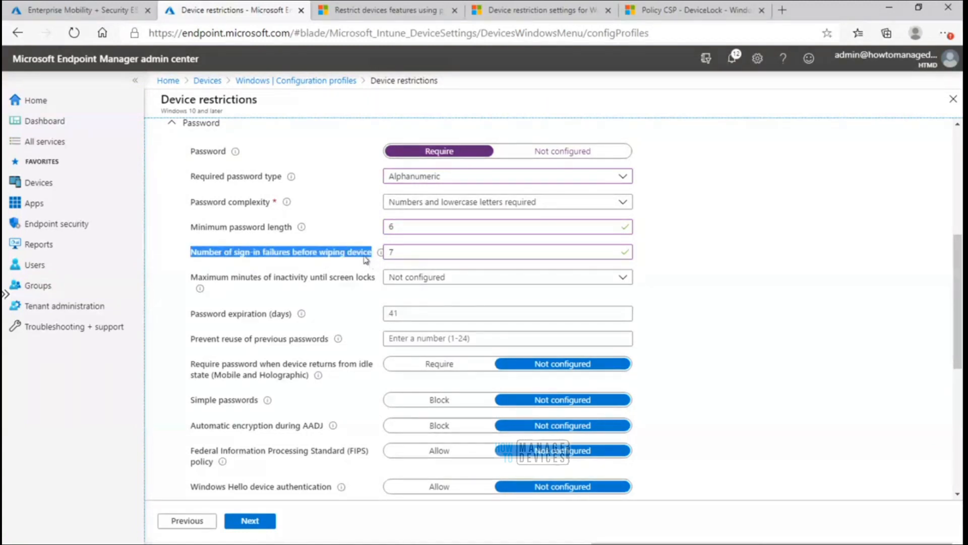
right_click(363, 256)
left_click(396, 265)
left_click(513, 20)
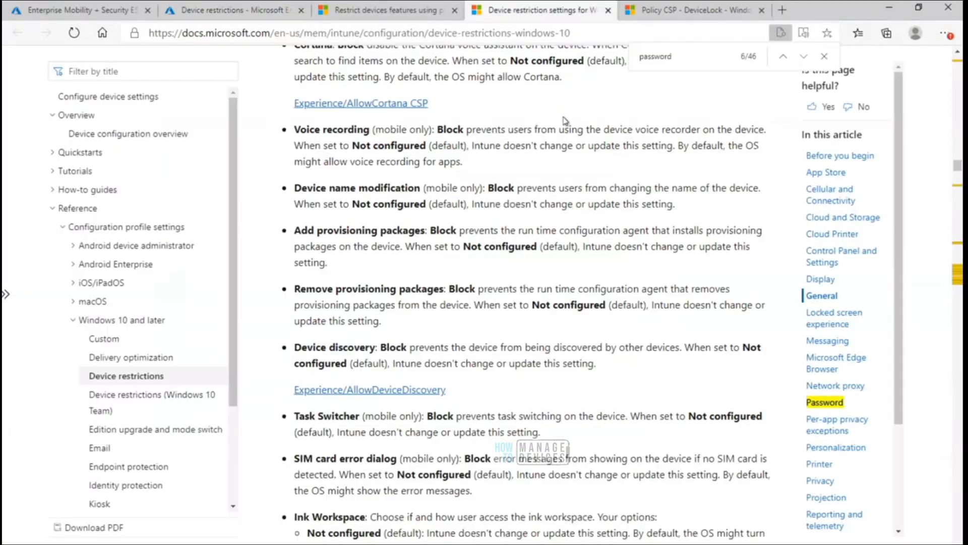
key("ctrl+f")
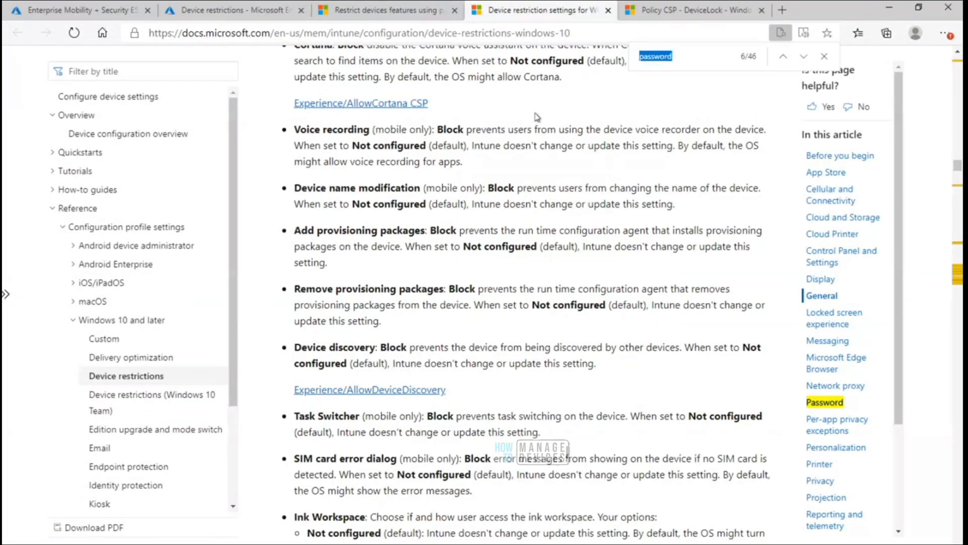
key("ctrl+v")
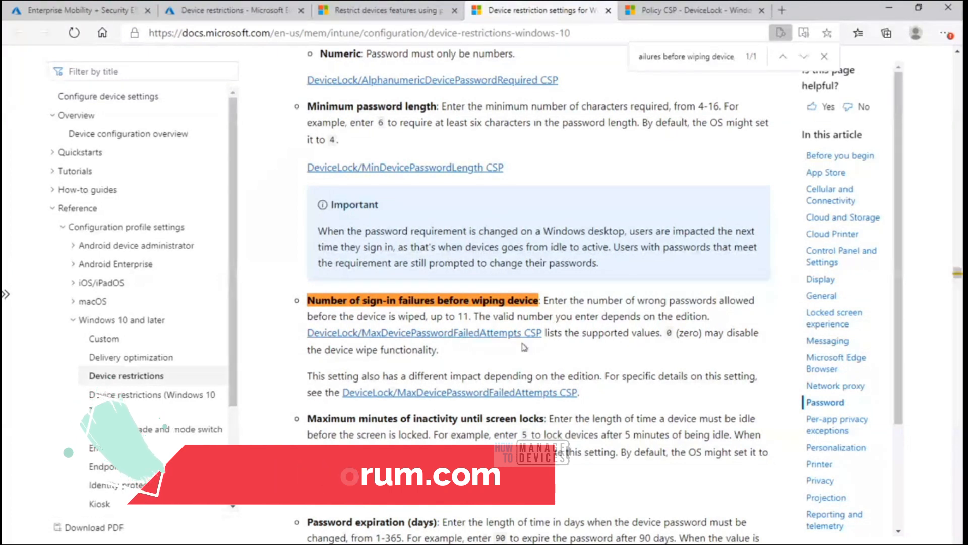
double_click(320, 232)
left_click_drag(514, 255, 623, 272)
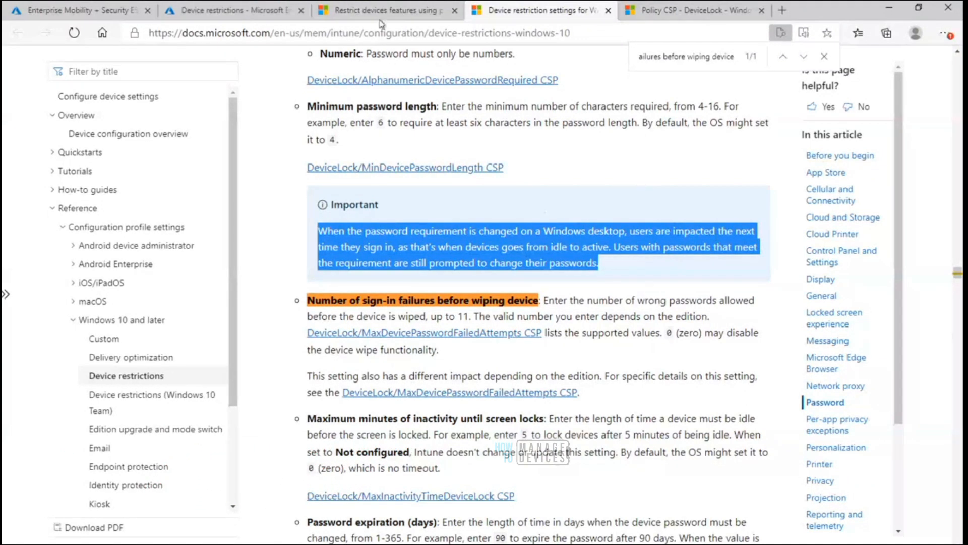
Return to the Device restrictions profile and set the number of sign-in failures before wiping the device to 11
left_click(273, 19)
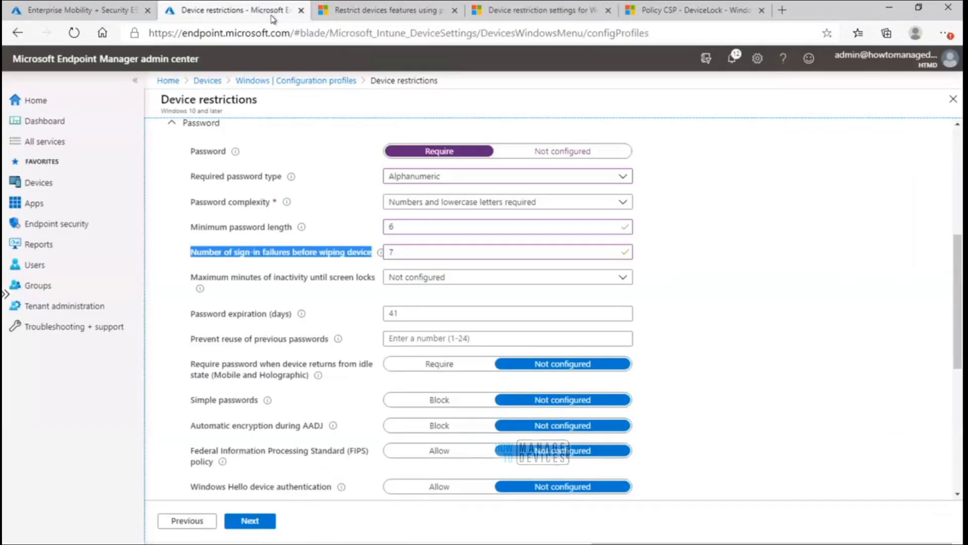
left_click(403, 249)
key("BackSpace")
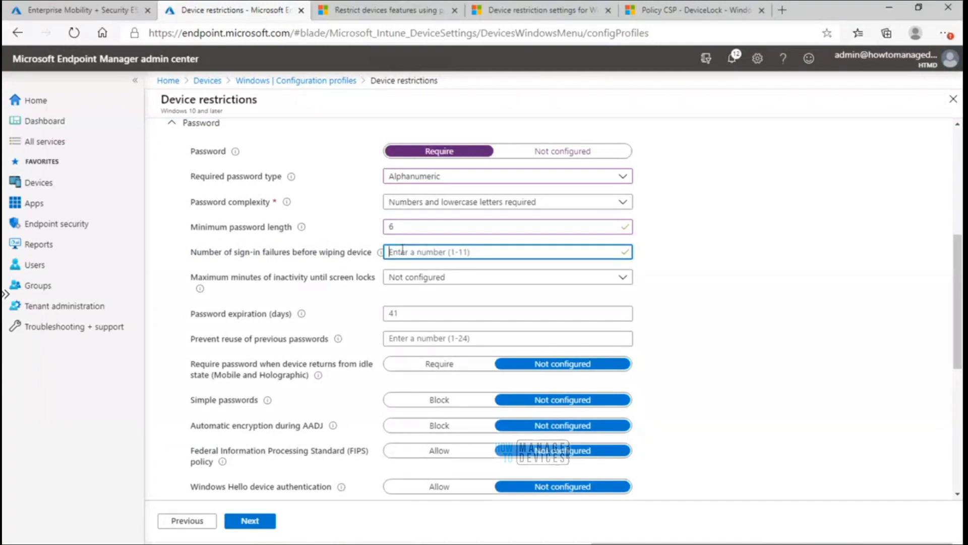
type("15")
Review the screen lock inactivity options and the password expiration and password reuse settings without changing them
left_click(408, 283)
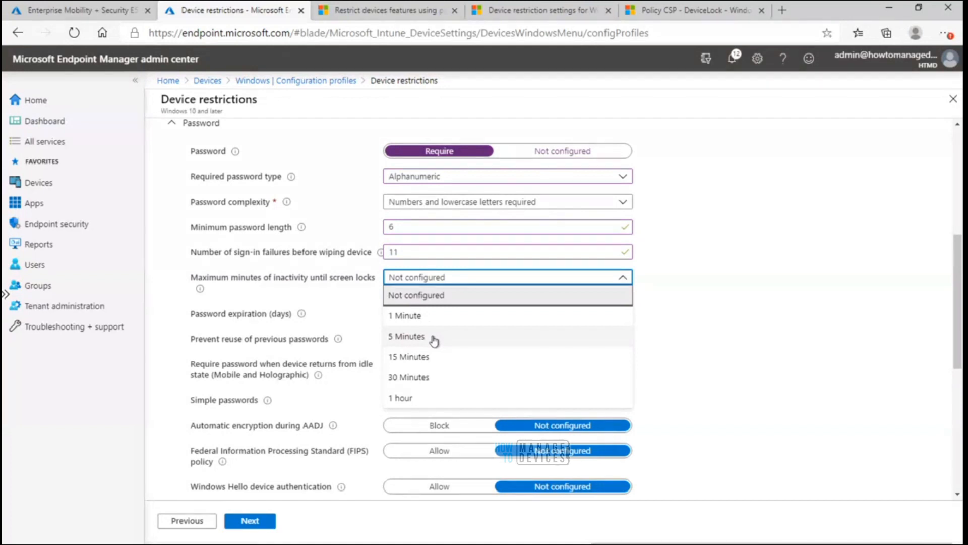
left_click(760, 300)
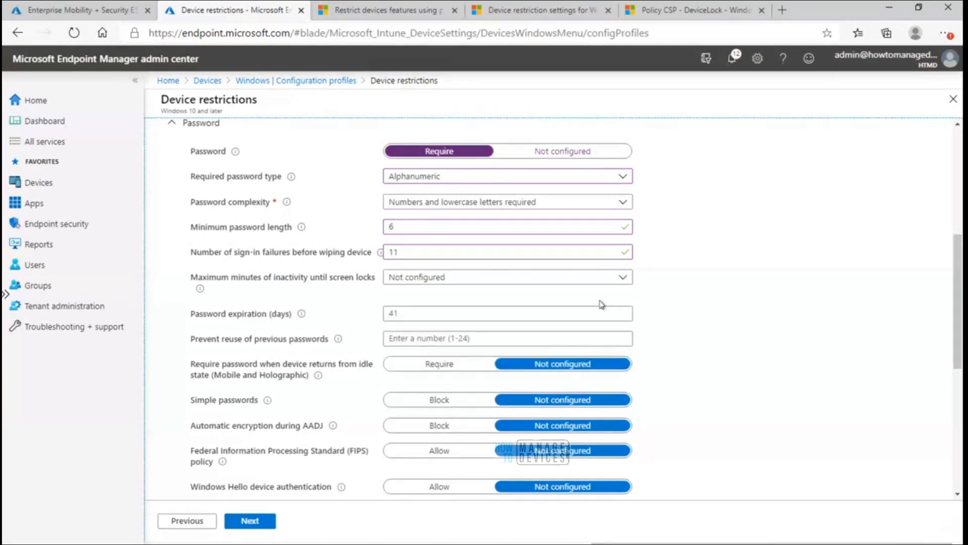
left_click(464, 314)
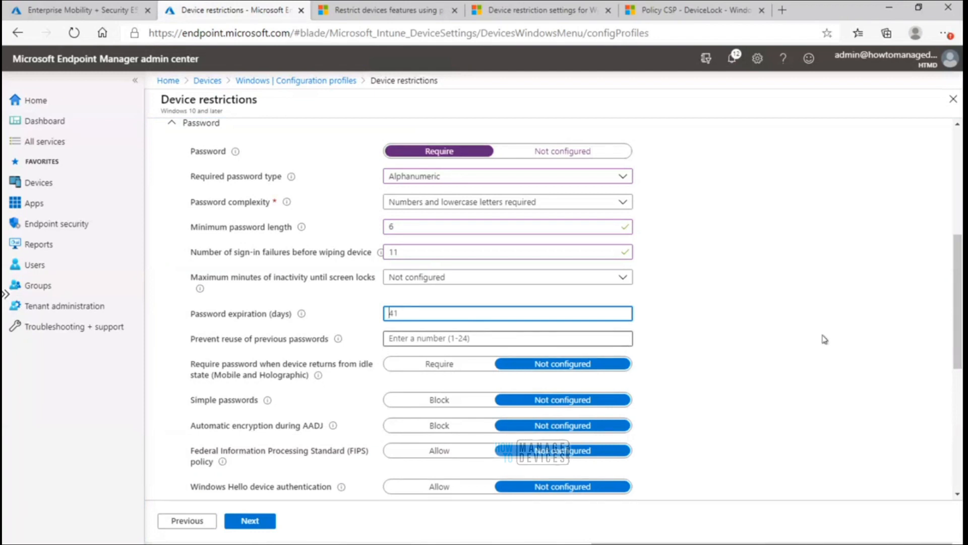
left_click(961, 321)
scroll(961, 321, "down", 2)
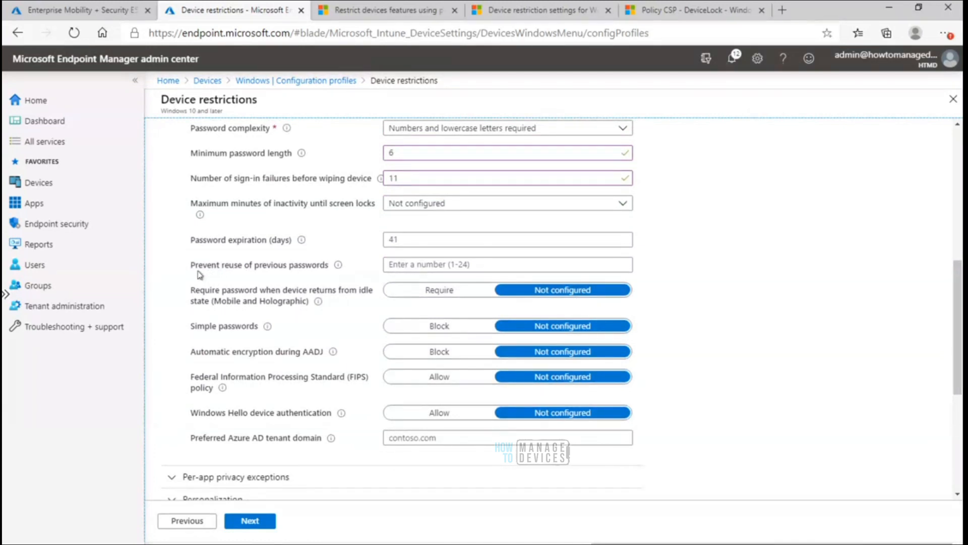
left_click(448, 267)
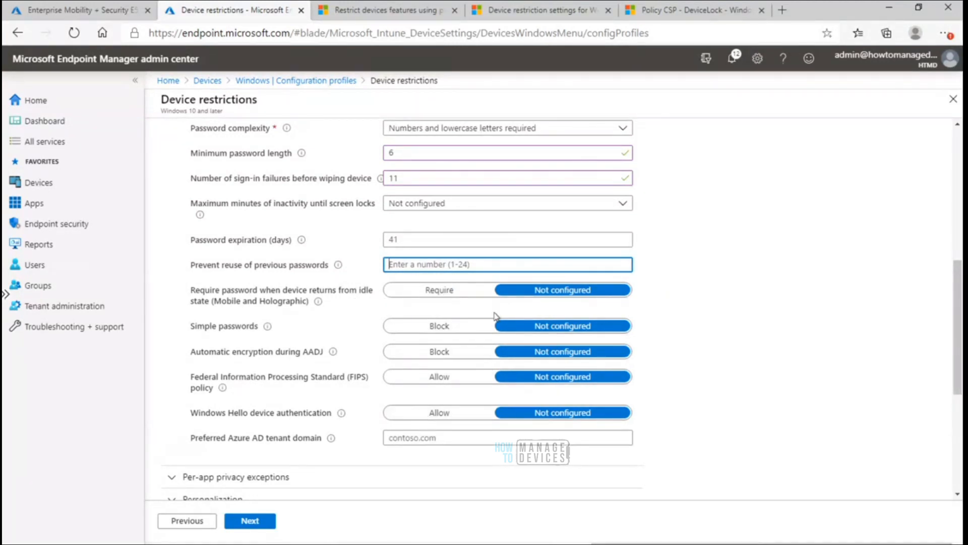
left_click_drag(958, 394, 958, 431)
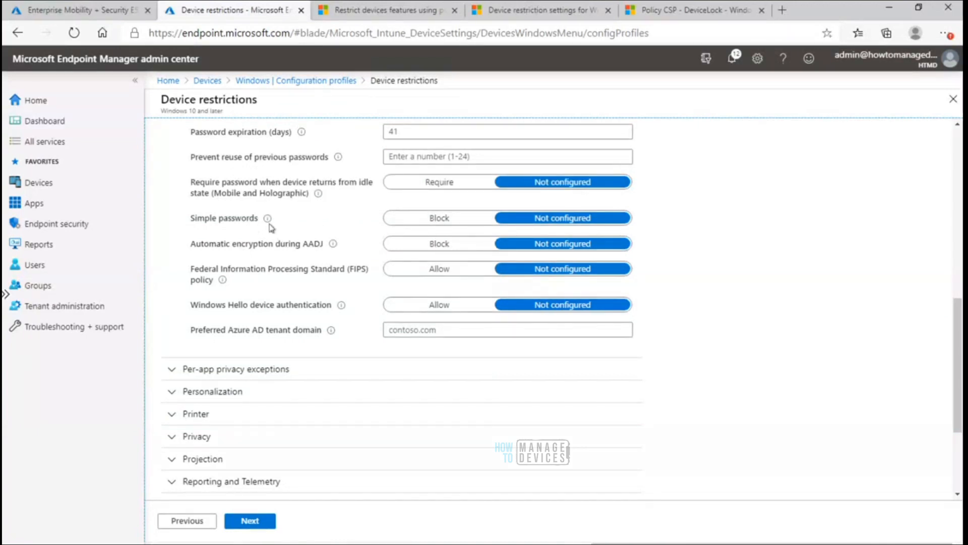
Examine the remaining password settings from Simple passwords to Preferred Azure AD tenant domain, including the domain's description, and recheck the configured values
mouse_move(266, 224)
scroll(690, 217, "up", 4)
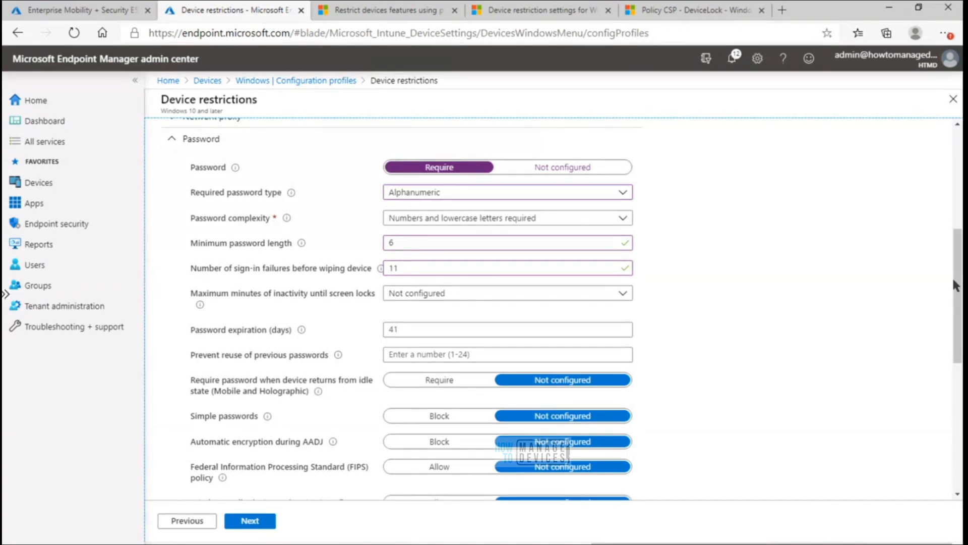
left_click_drag(955, 298, 954, 331)
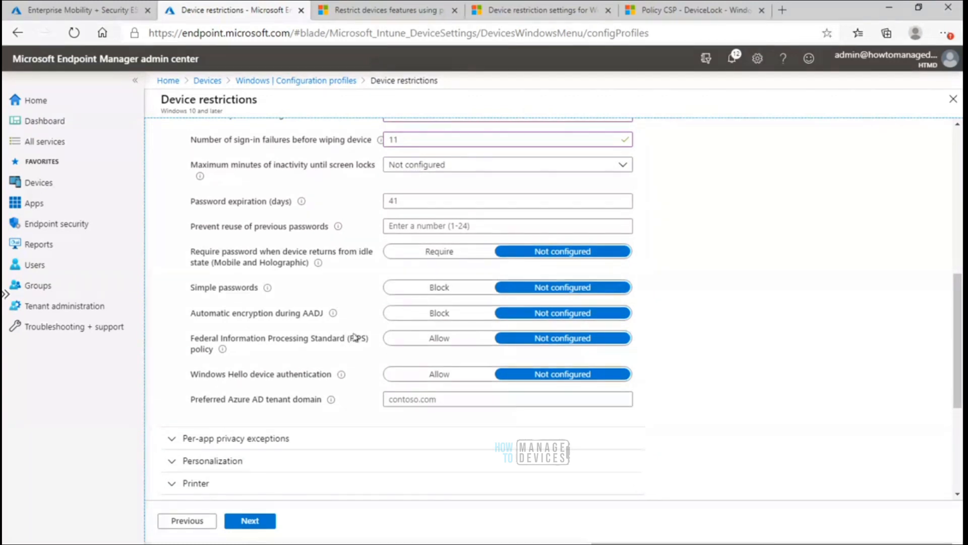
mouse_move(341, 377)
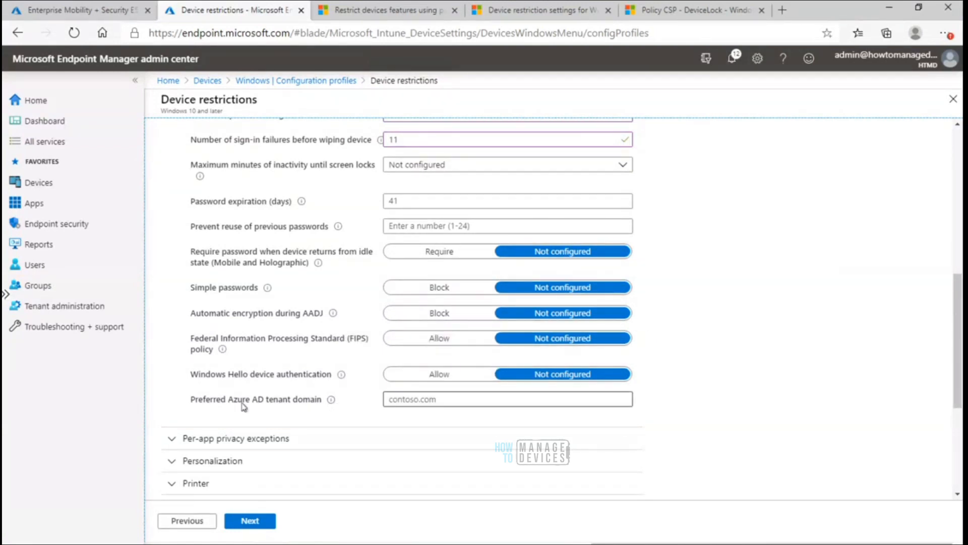
left_click(417, 400)
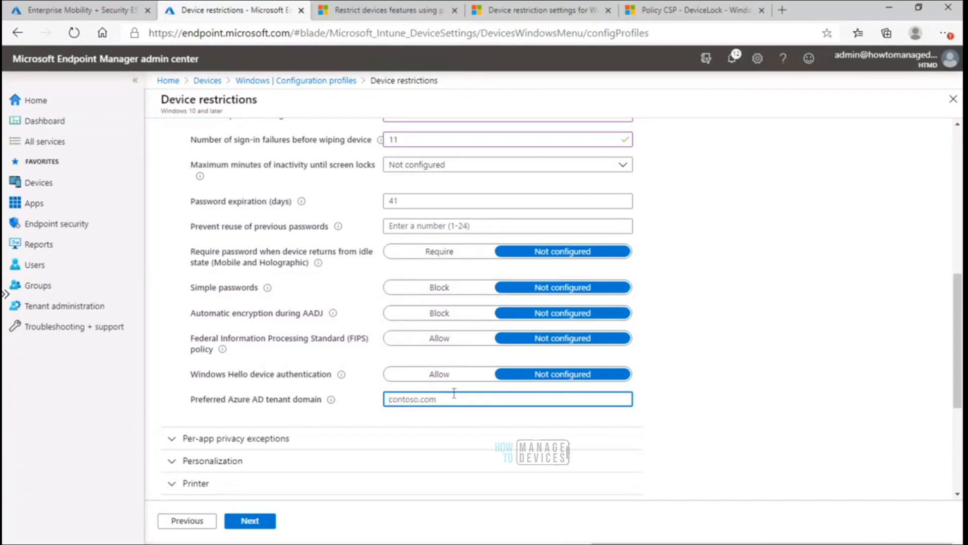
left_click_drag(959, 359, 960, 365)
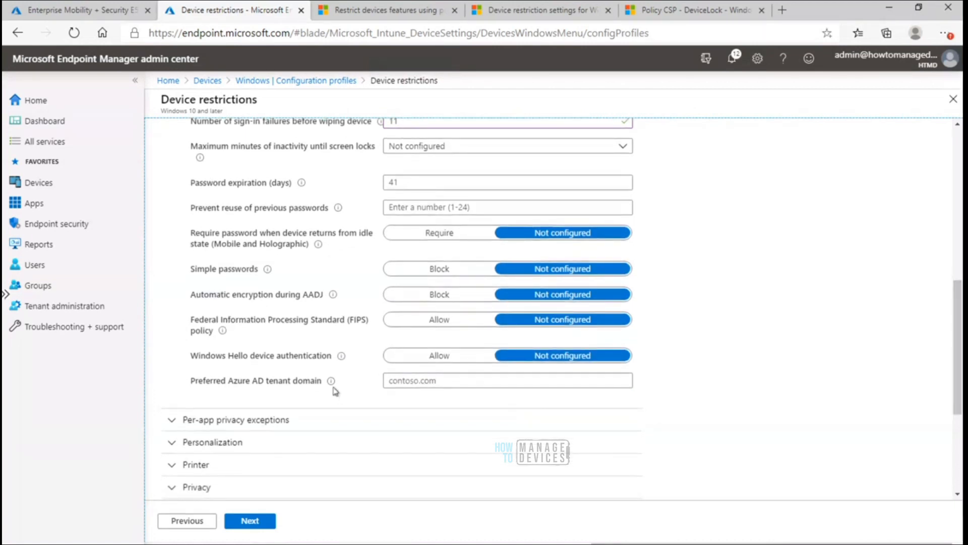
mouse_move(331, 386)
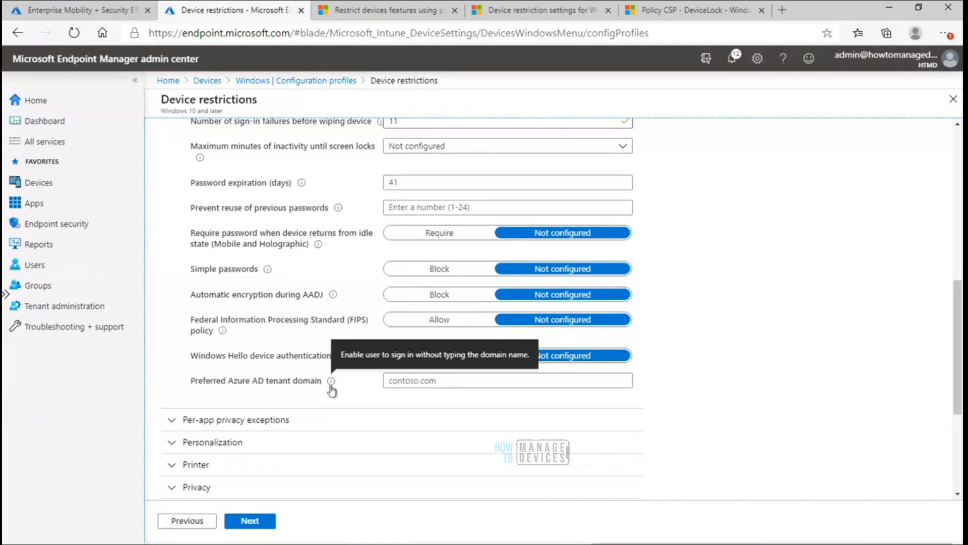
left_click_drag(959, 354, 958, 370)
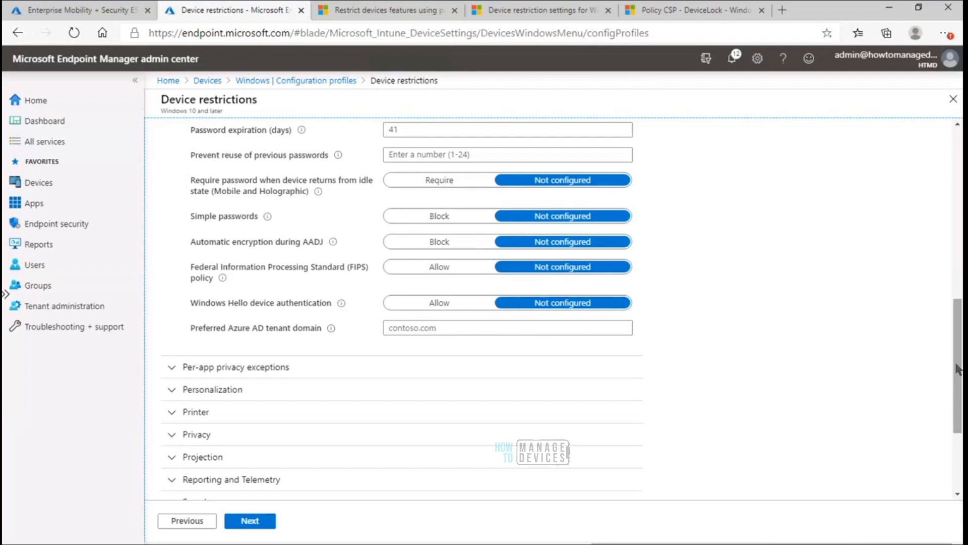
left_click_drag(958, 368, 956, 349)
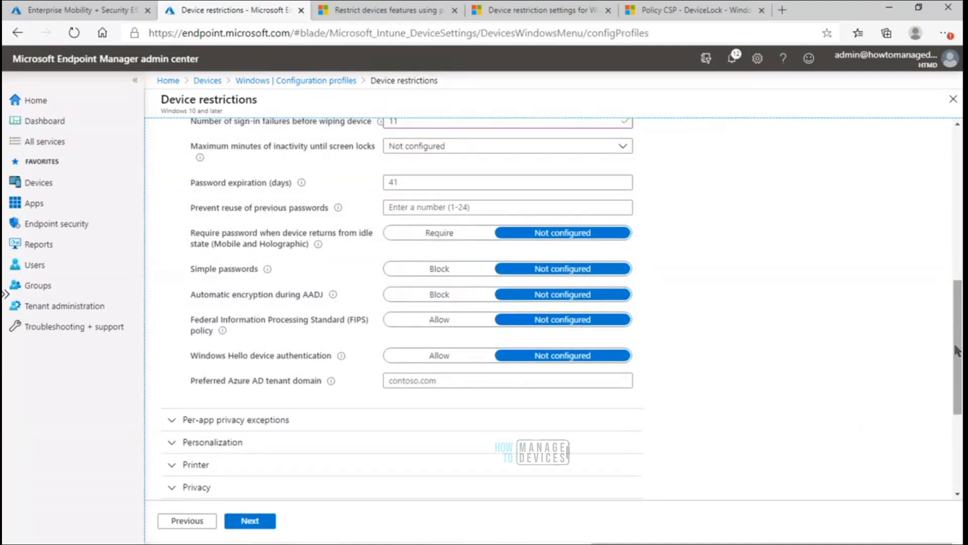
left_click_drag(957, 351, 956, 306)
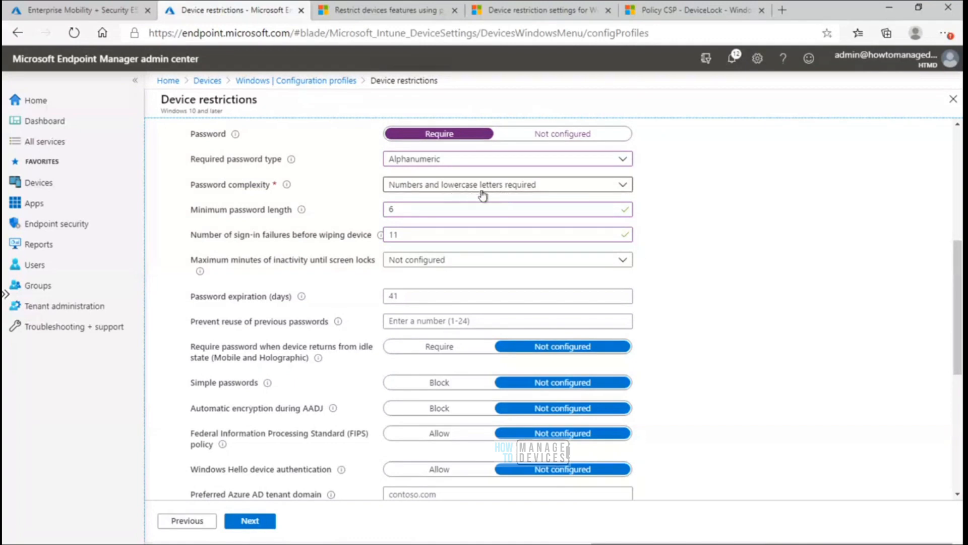
Keep the Default scope tag, search the groups for "htmd" and assign the profile to HTMD - All Personal Devices
left_click(263, 526)
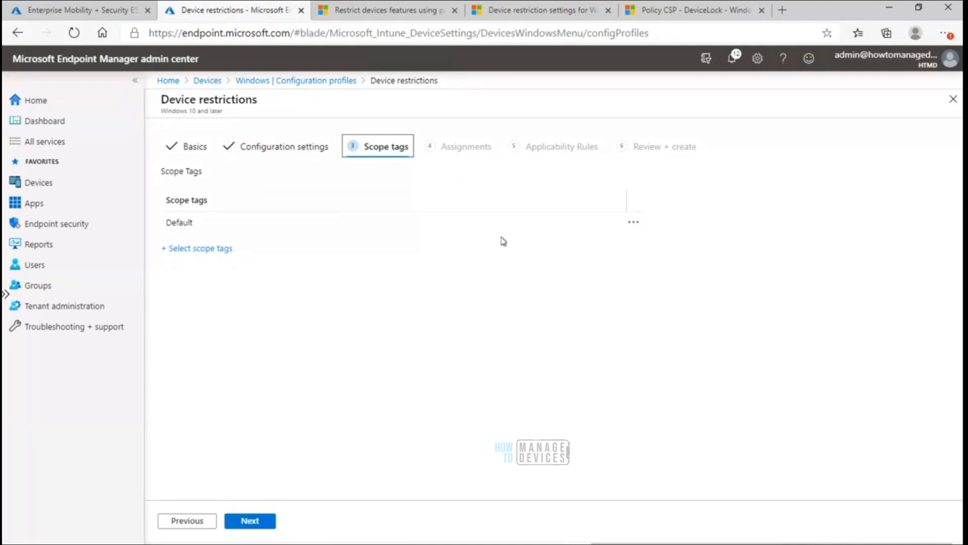
left_click(257, 521)
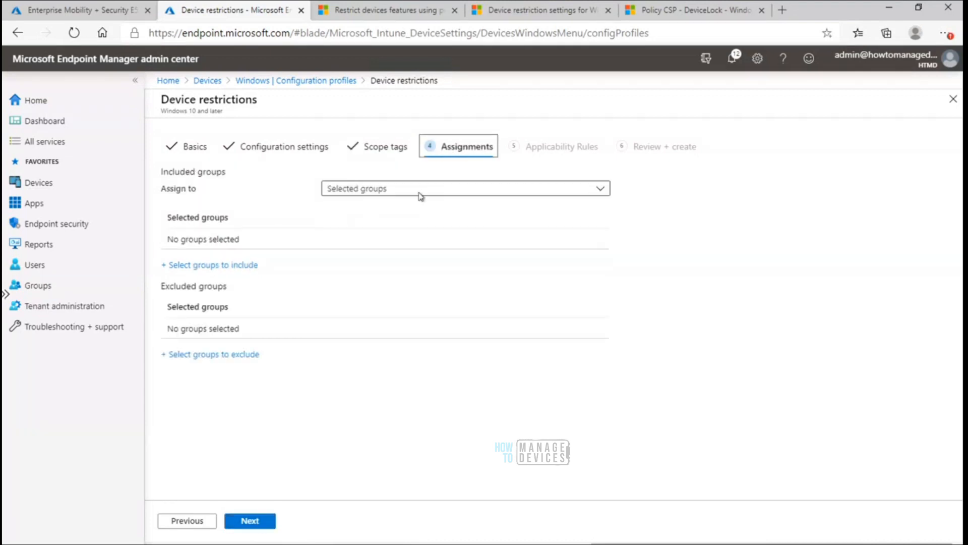
left_click(241, 267)
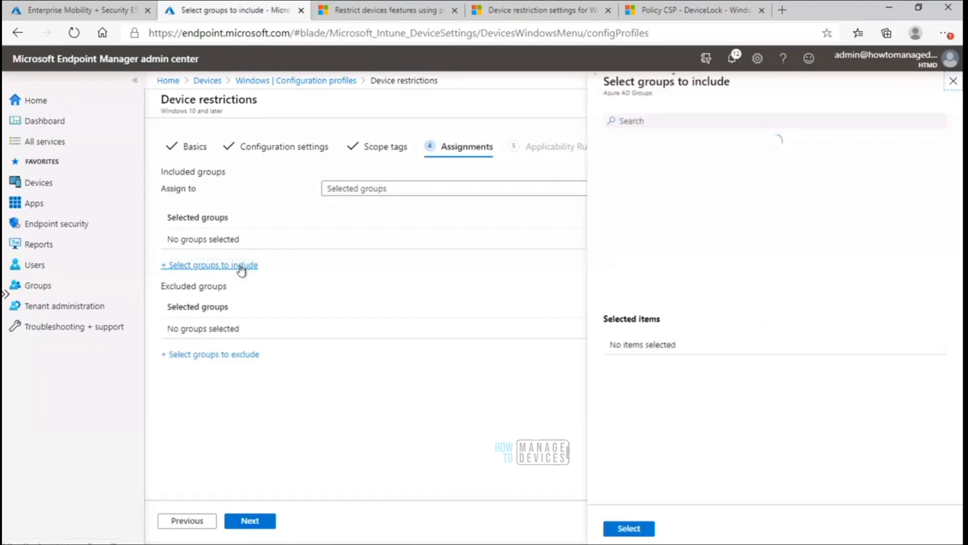
left_click(665, 120)
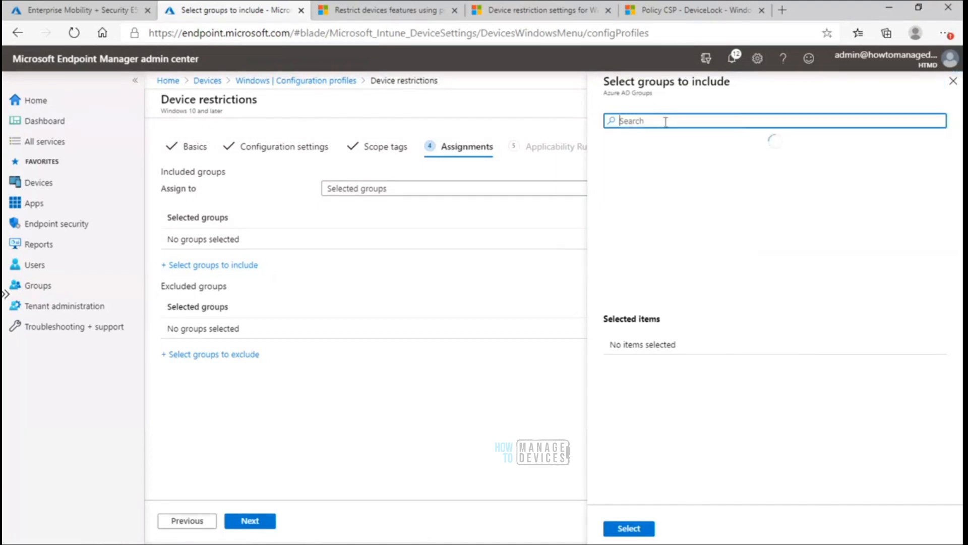
type("Htmd")
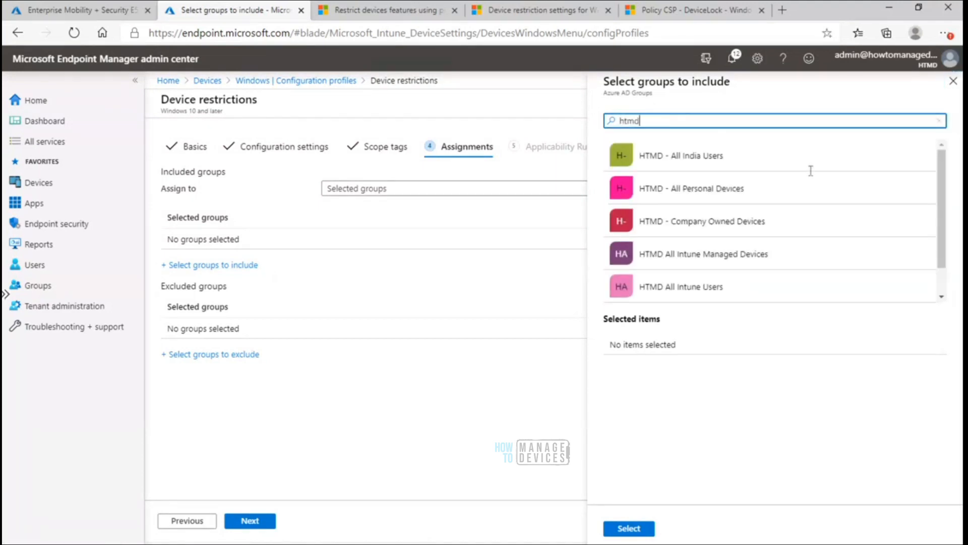
left_click(944, 235)
left_click_drag(944, 235, 944, 267)
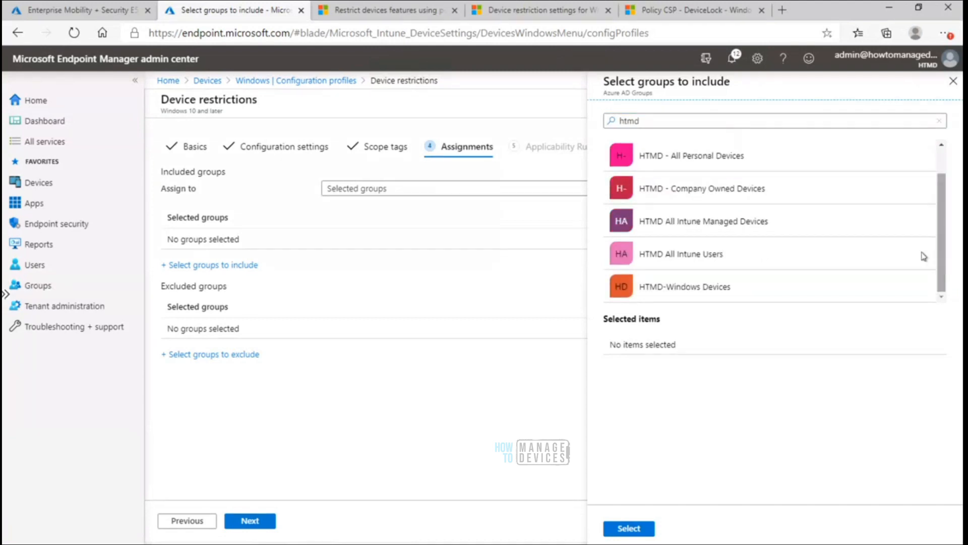
left_click(738, 167)
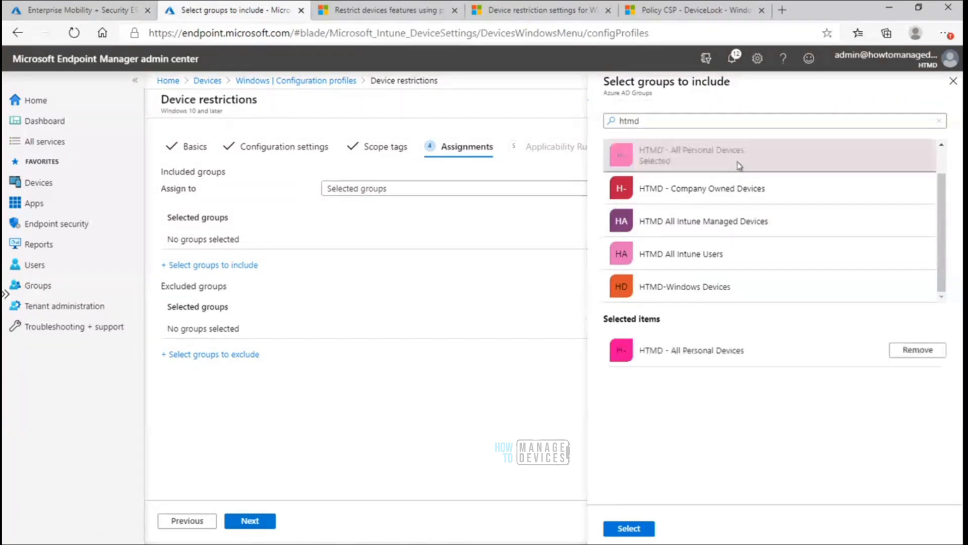
left_click(630, 528)
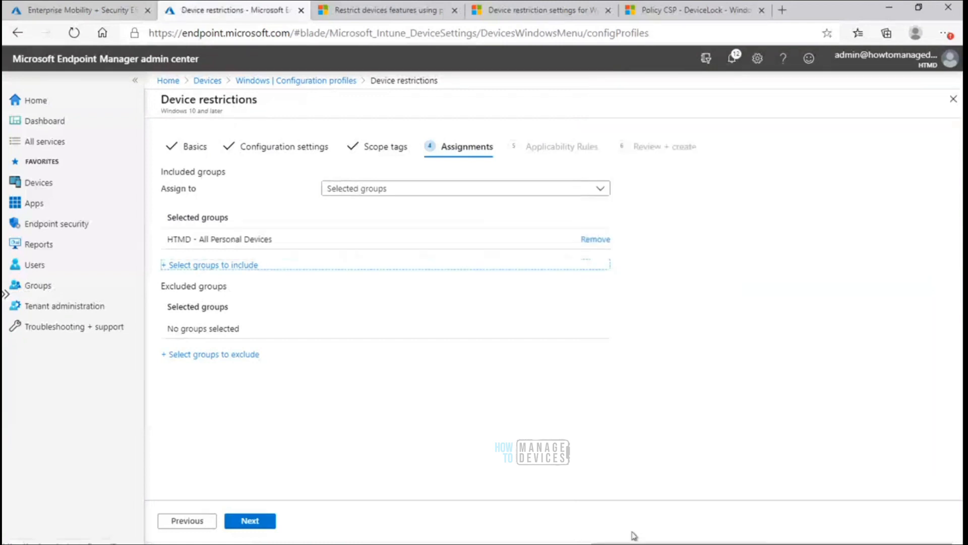
Switch to the Azure portal and look up the members of the HTMD - All Personal Devices group in Azure Active Directory
left_click(74, 12)
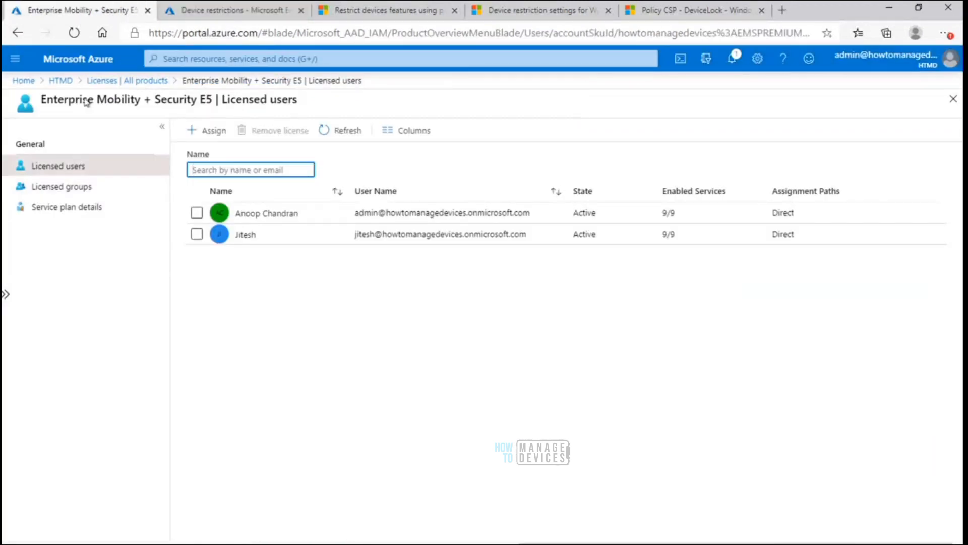
left_click(60, 81)
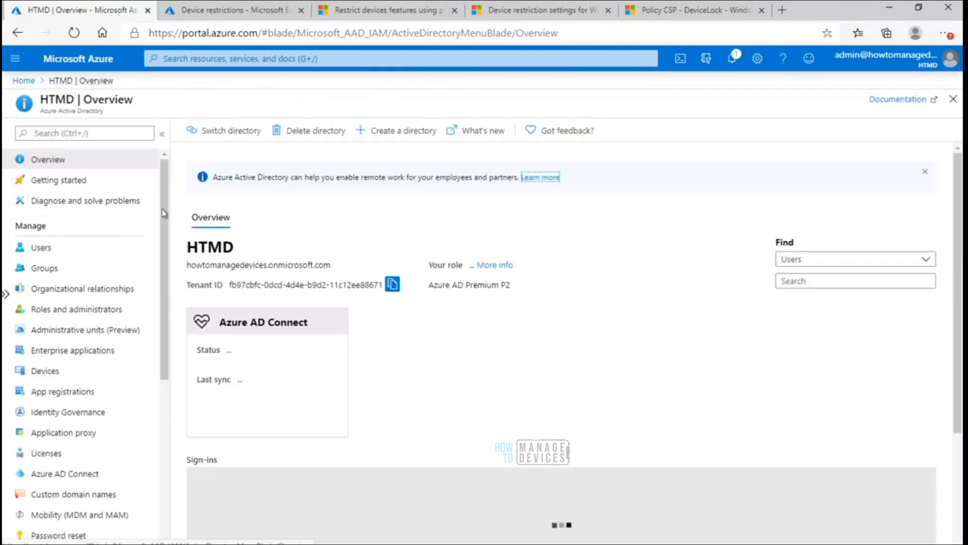
left_click(45, 267)
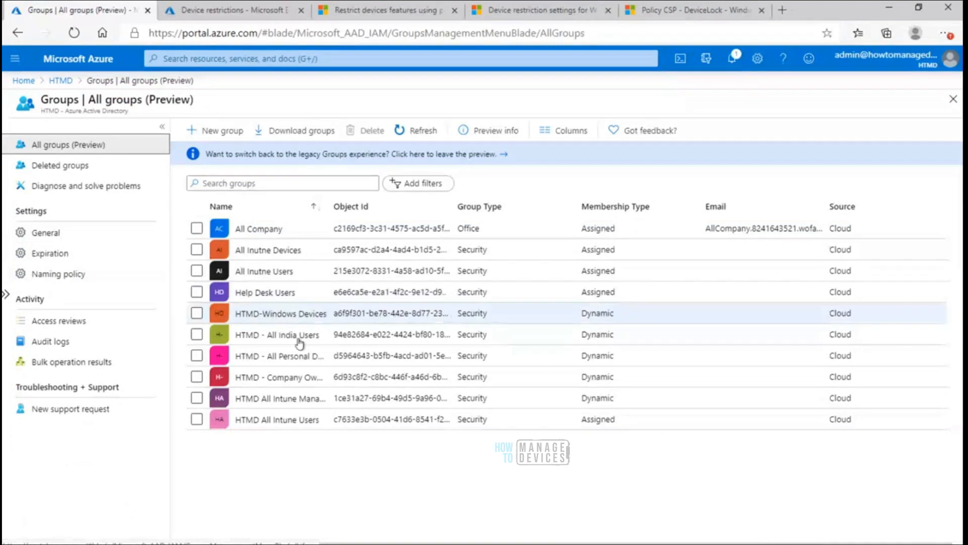
left_click(292, 361)
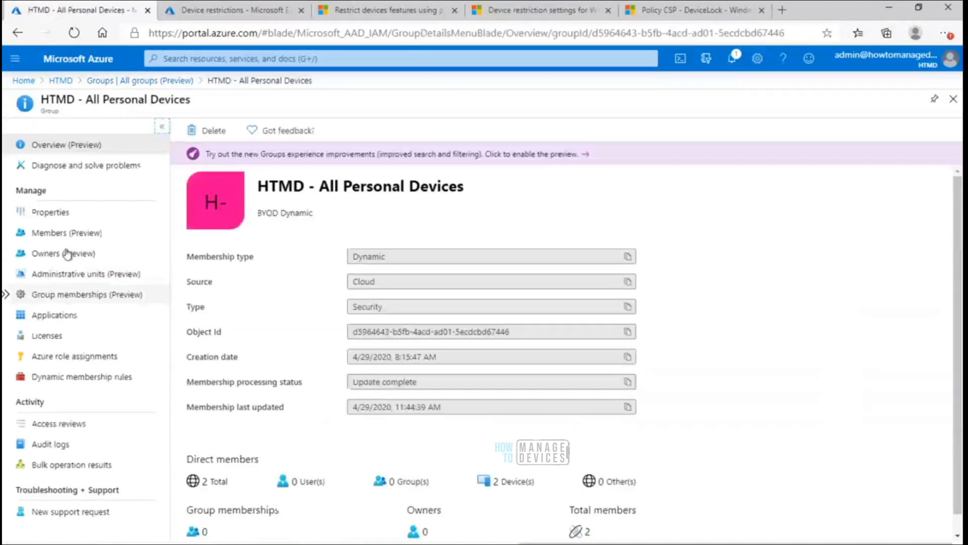
left_click(66, 235)
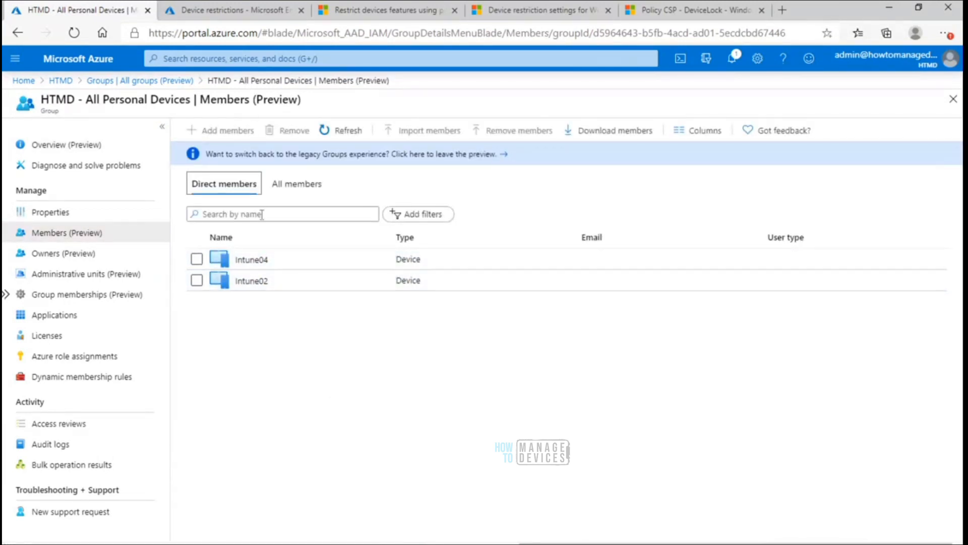
Return to the Endpoint Manager admin center, create the profile without applicability rules and open its properties
left_click(237, 11)
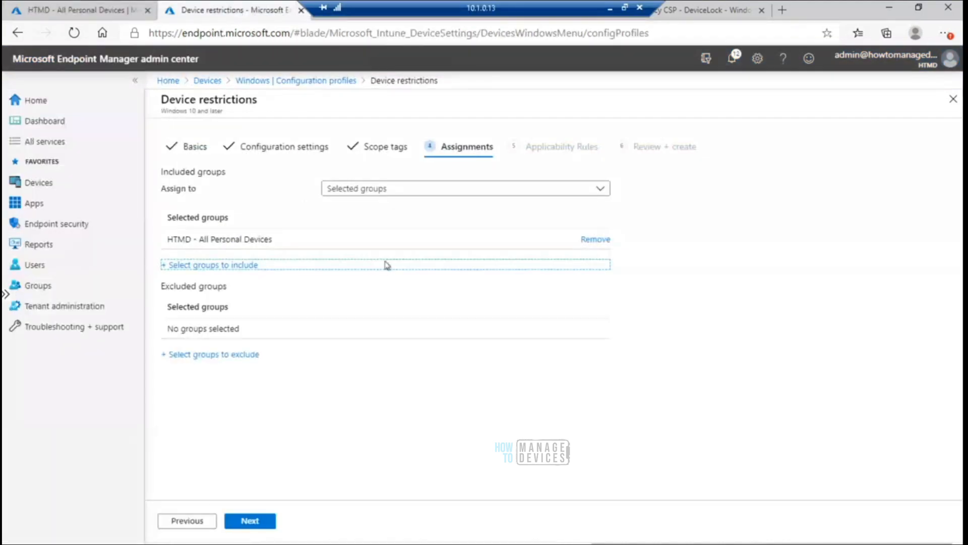
left_click(262, 523)
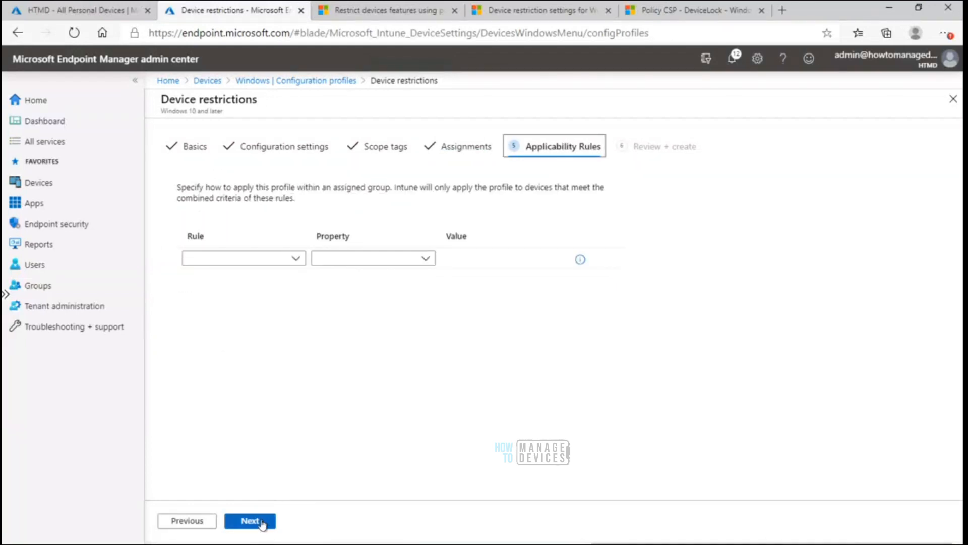
left_click(262, 523)
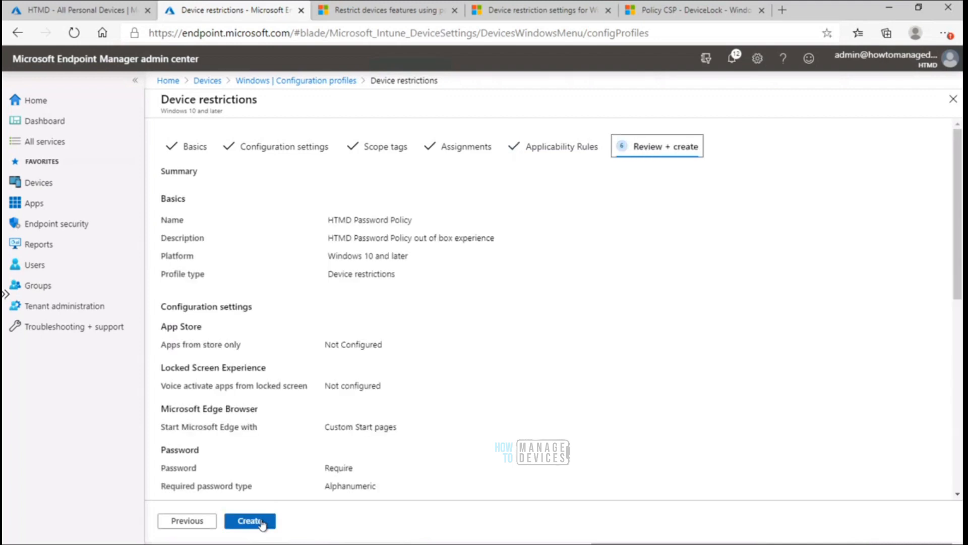
left_click(262, 522)
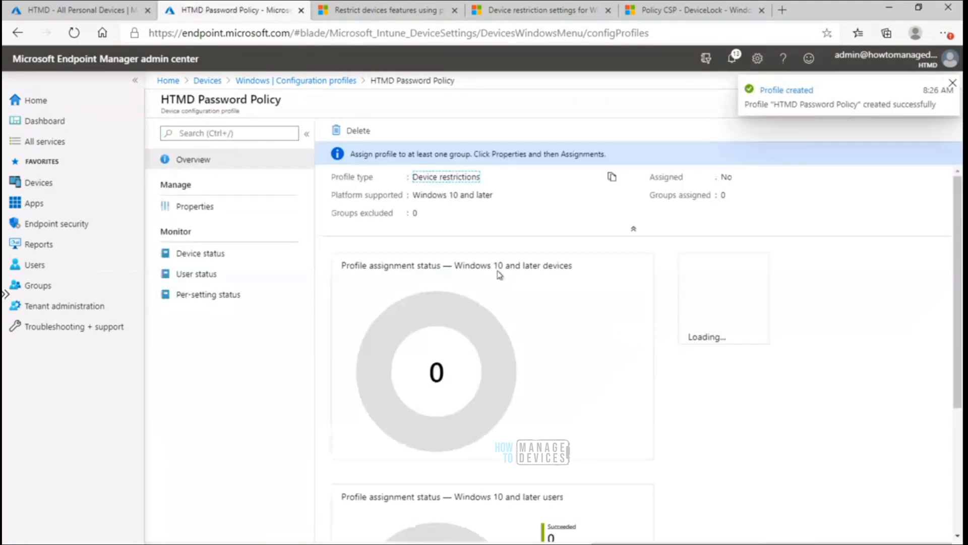
left_click(216, 206)
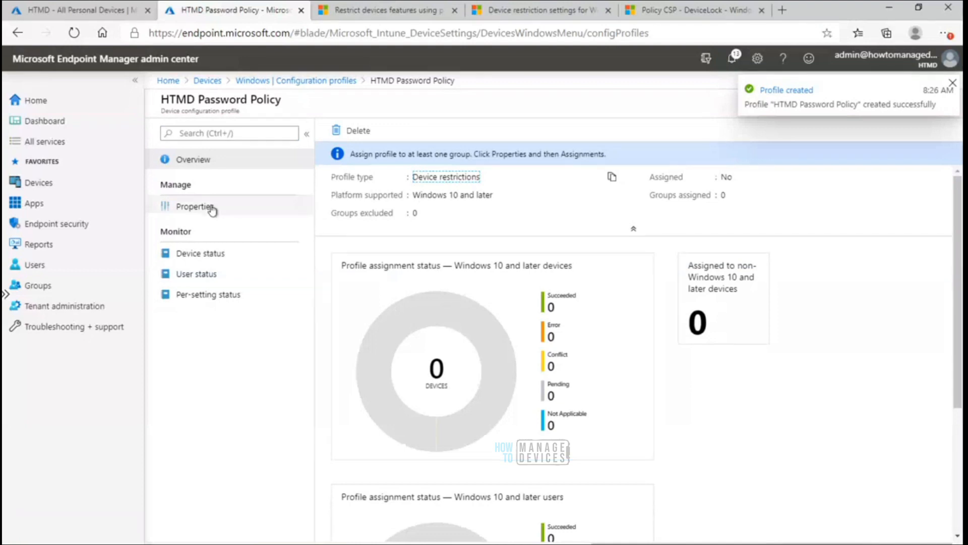
Check the HTMD Password Policy profile's overview and properties, and switch to the MDM Only remote desktop session at 10.1.0.16
left_click(191, 158)
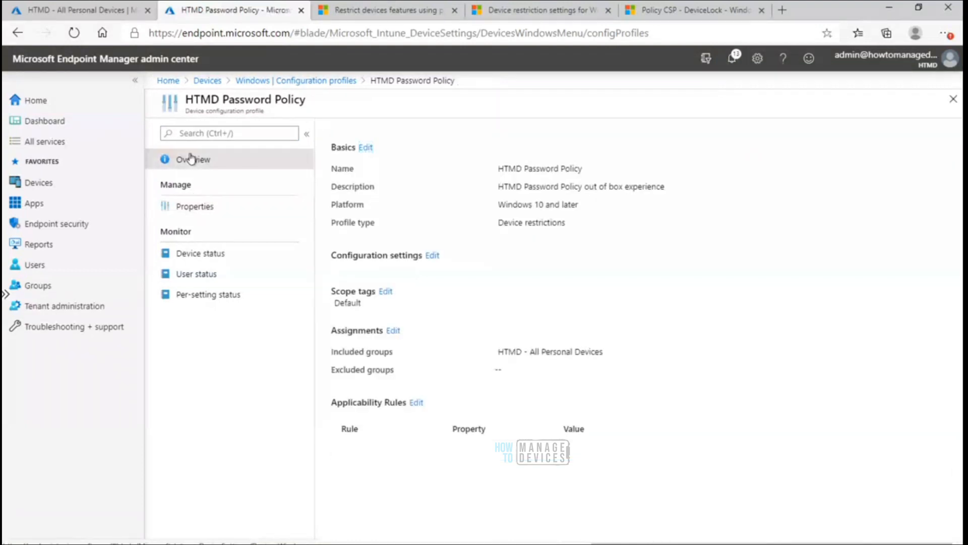
left_click(190, 210)
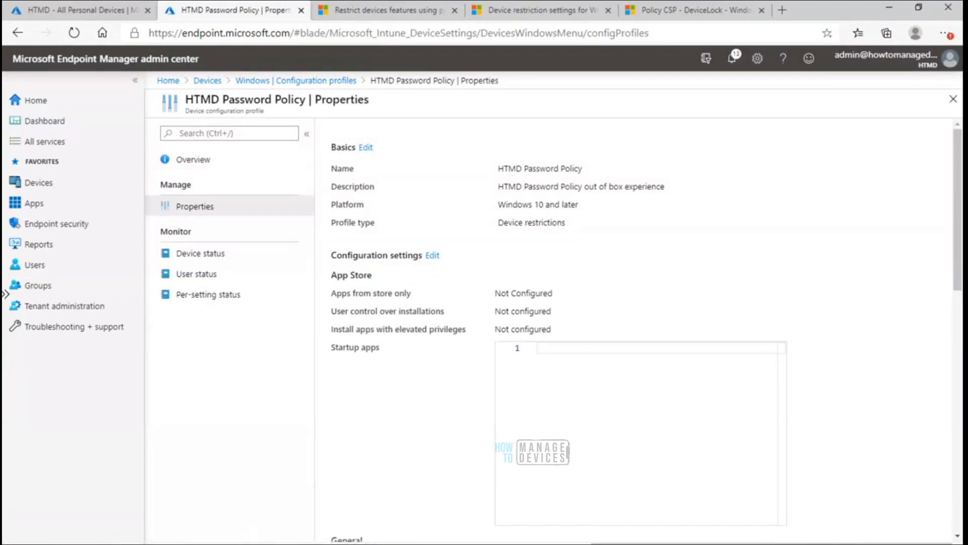
left_click(582, 544)
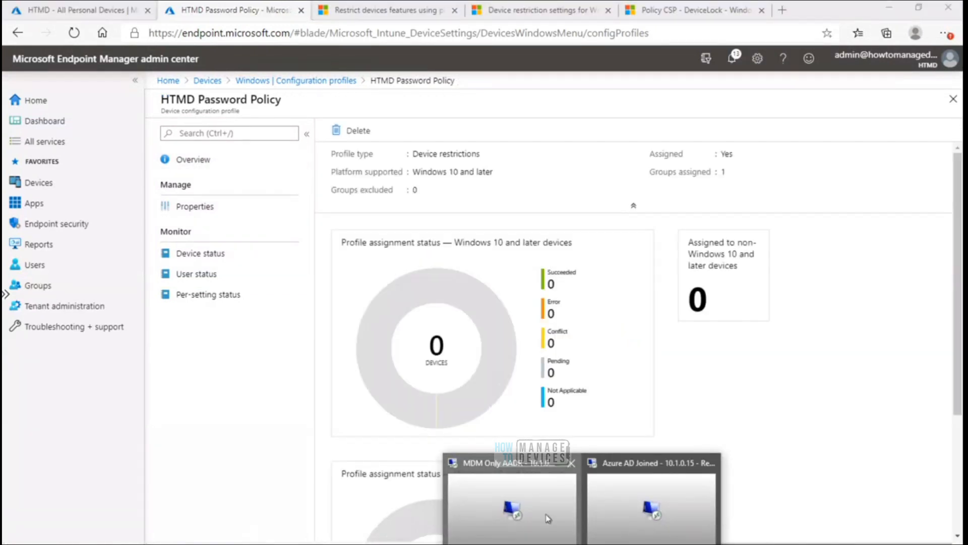
left_click(548, 519)
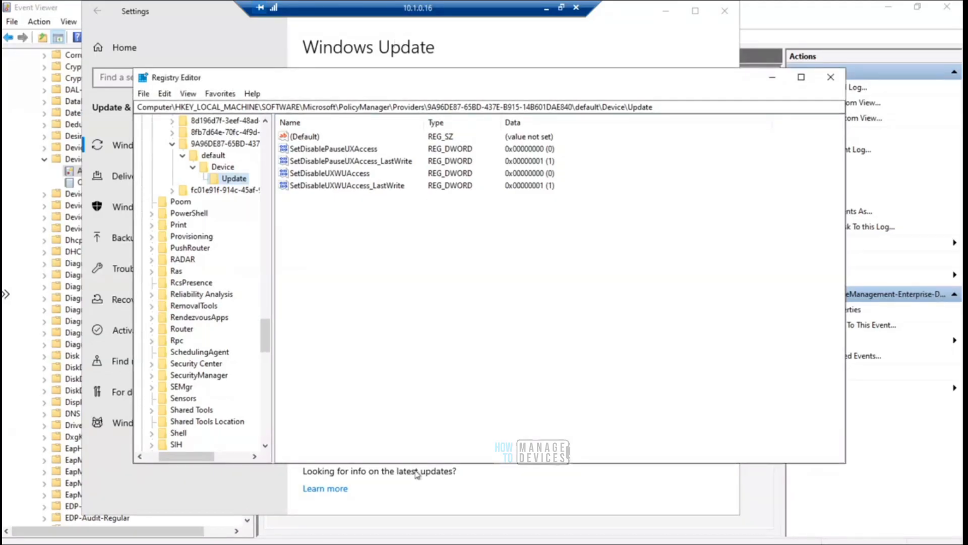
Bring up the Command Prompt, check the device's hostname output and run whoami to identify the signed-in account
key("alt+Tab")
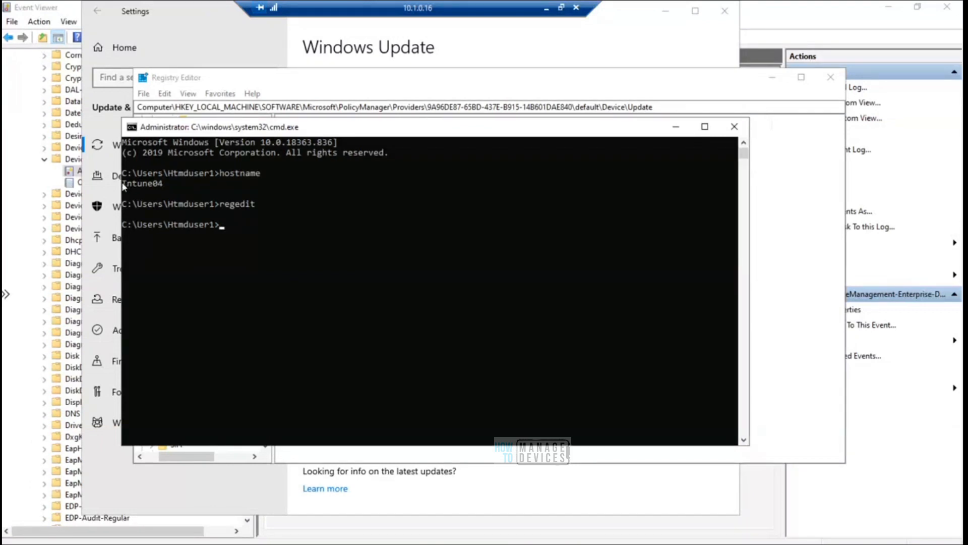
left_click_drag(123, 185, 164, 186)
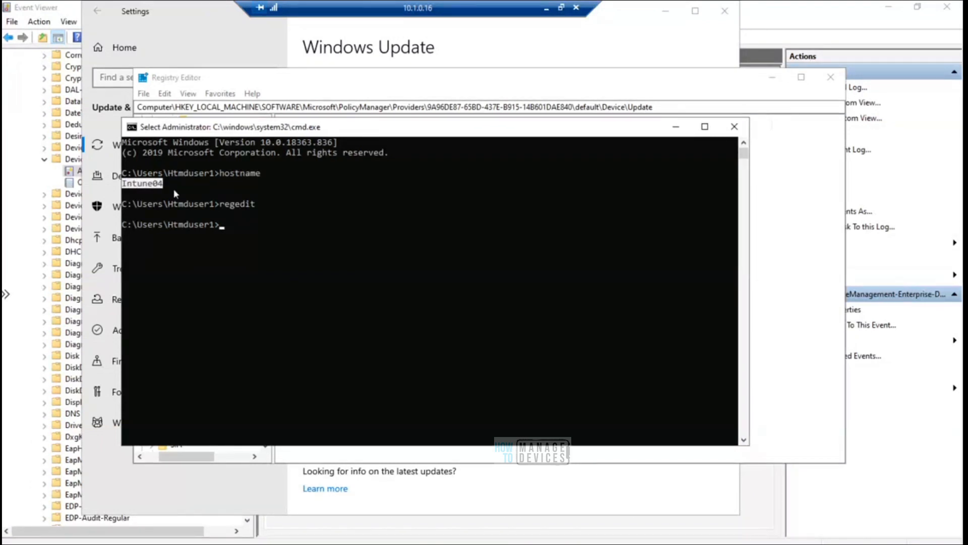
left_click(254, 228)
type("w")
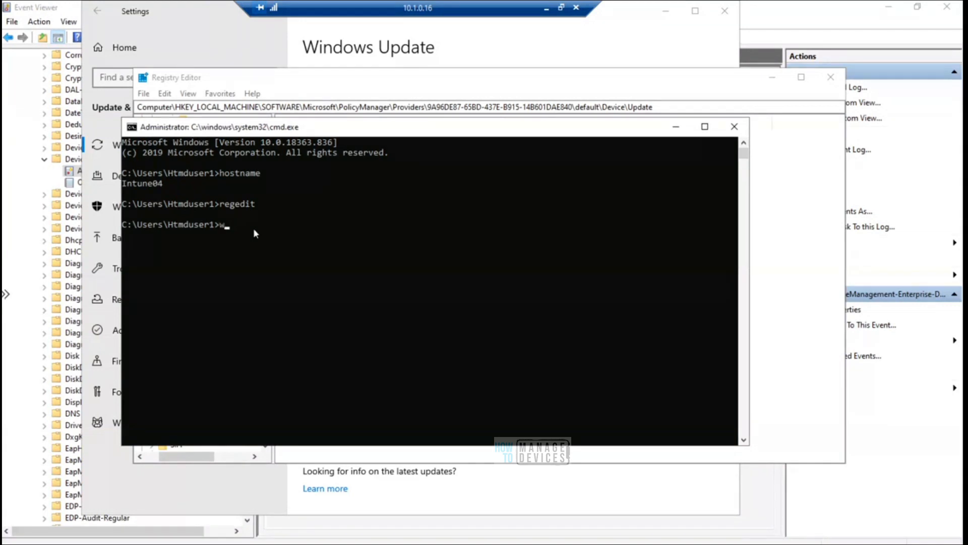
type("hoami")
key("Return")
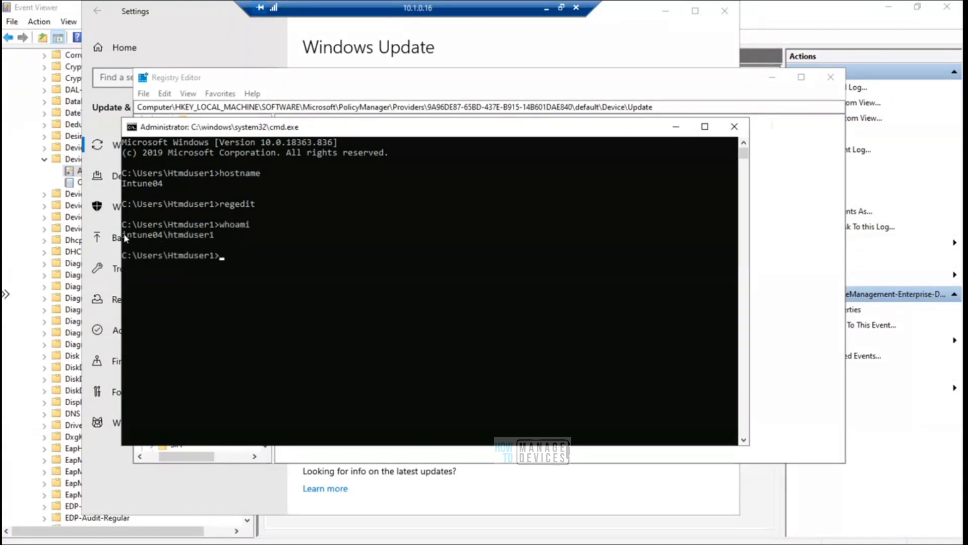
left_click_drag(126, 235, 216, 241)
left_click_drag(309, 131, 454, 94)
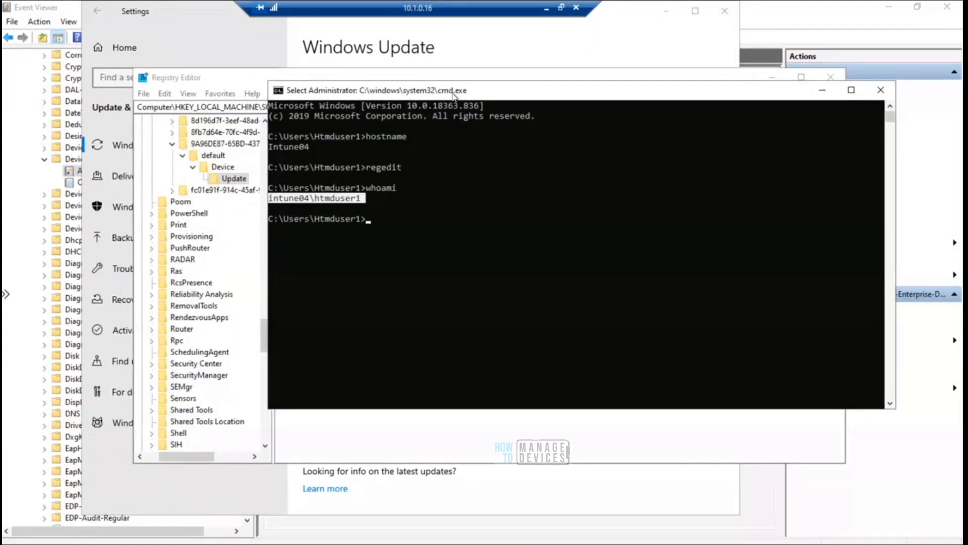
Switch to Event Viewer and refresh the Admin log under DeviceManagement-Enterprise-Diagnostics-Provider
left_click_drag(437, 93, 347, 77)
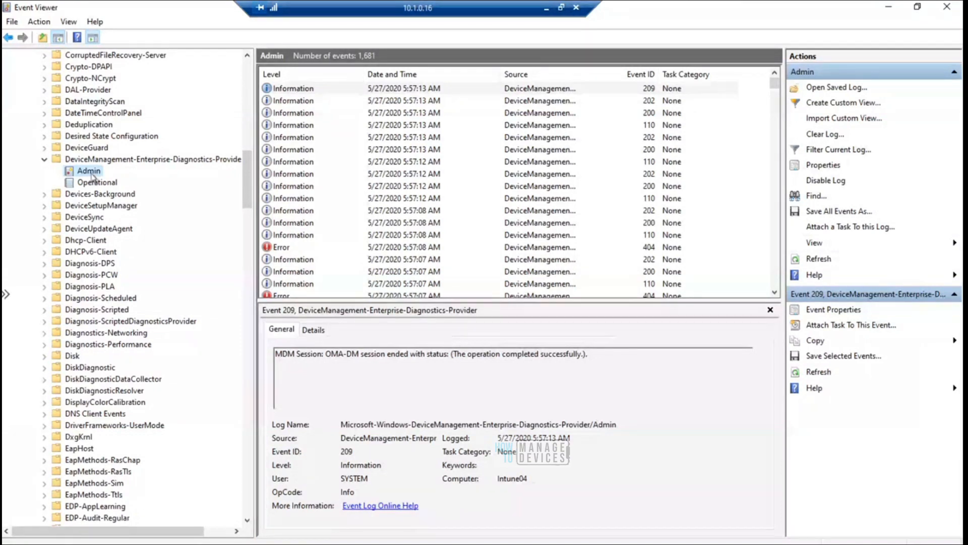
right_click(92, 176)
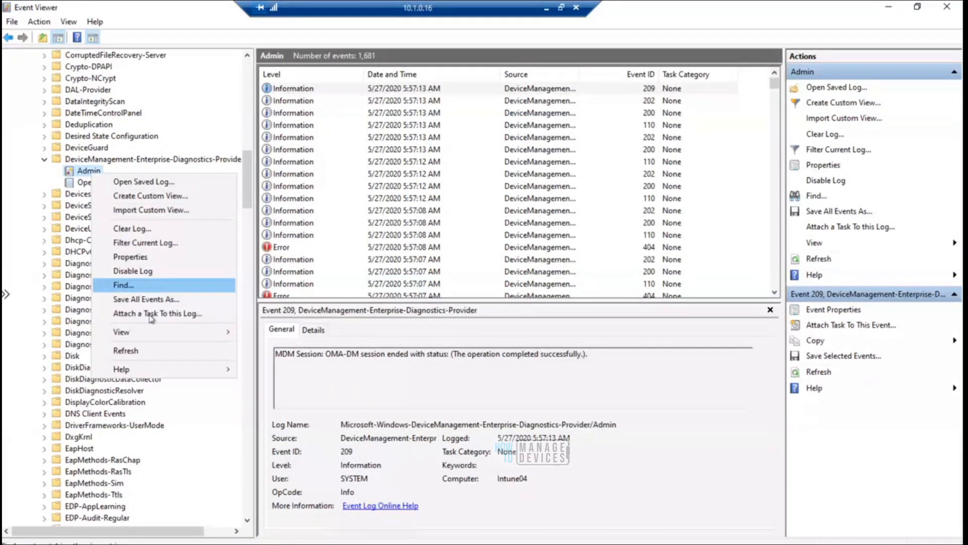
left_click(150, 352)
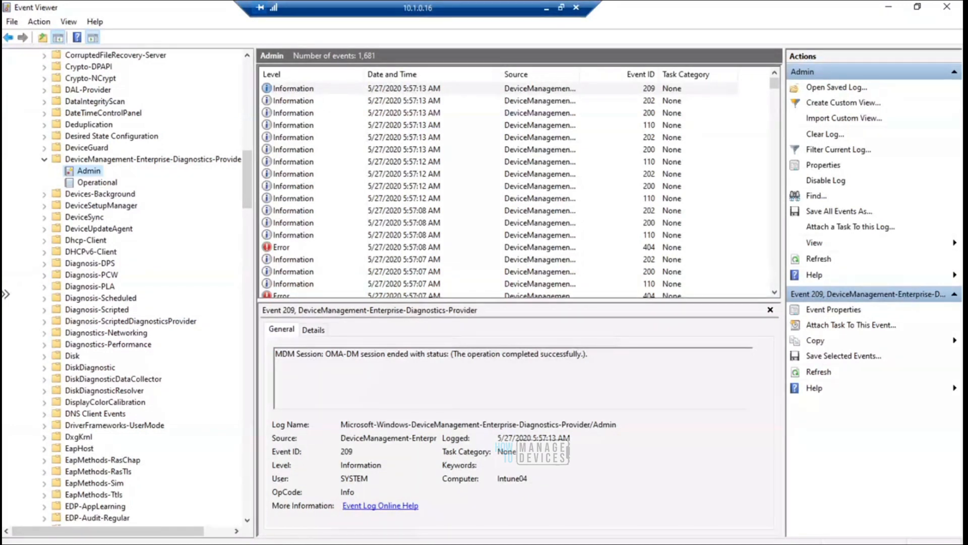
Open the Company Portal maximized, look over its Devices page and return to its Home page
left_click(408, 542)
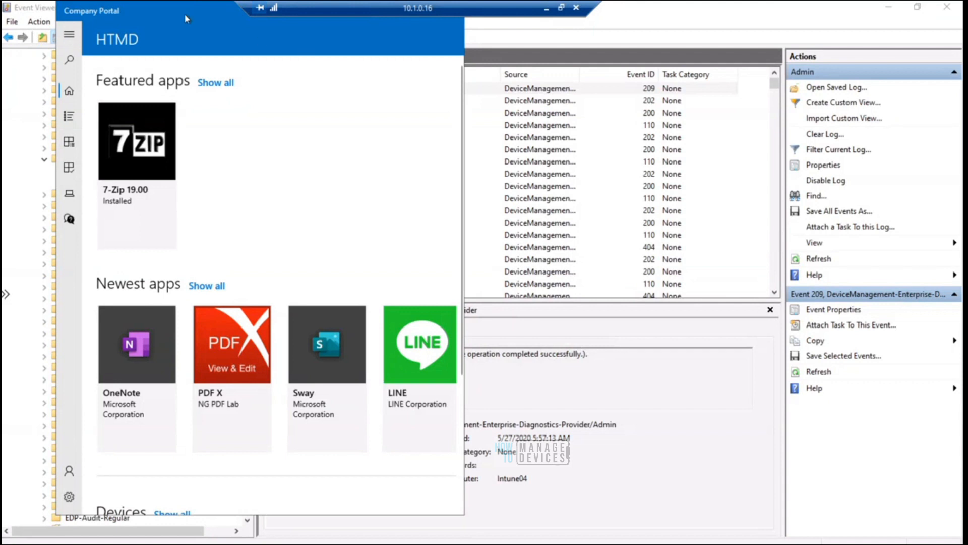
double_click(164, 15)
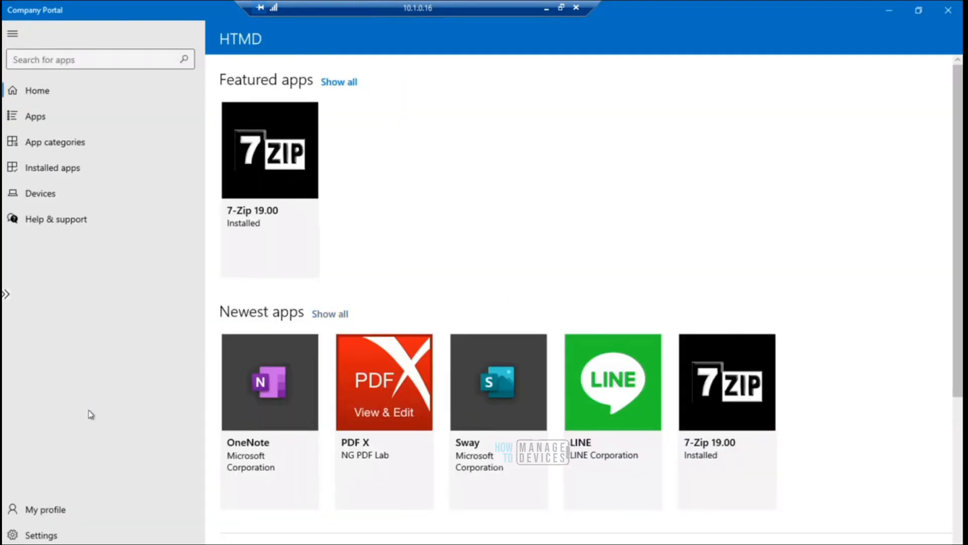
left_click(54, 202)
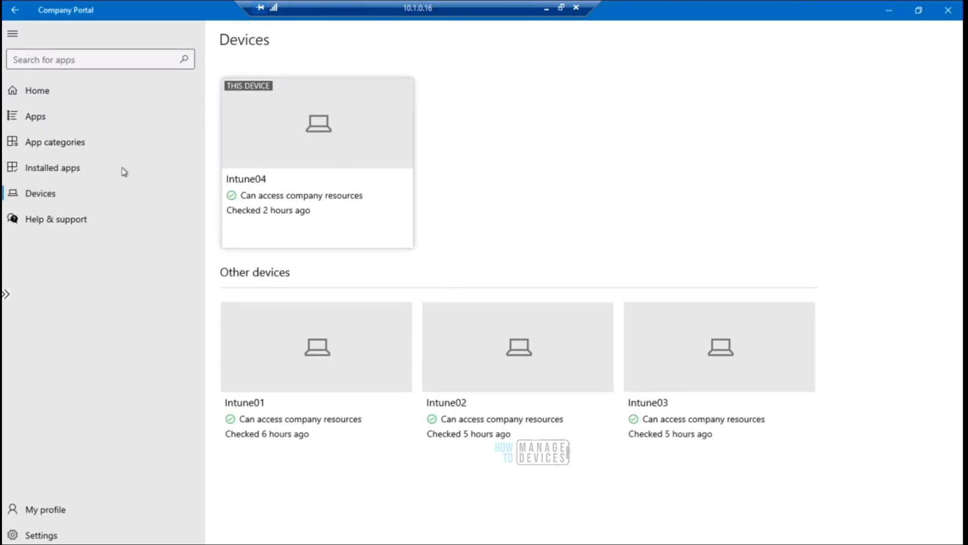
left_click(37, 91)
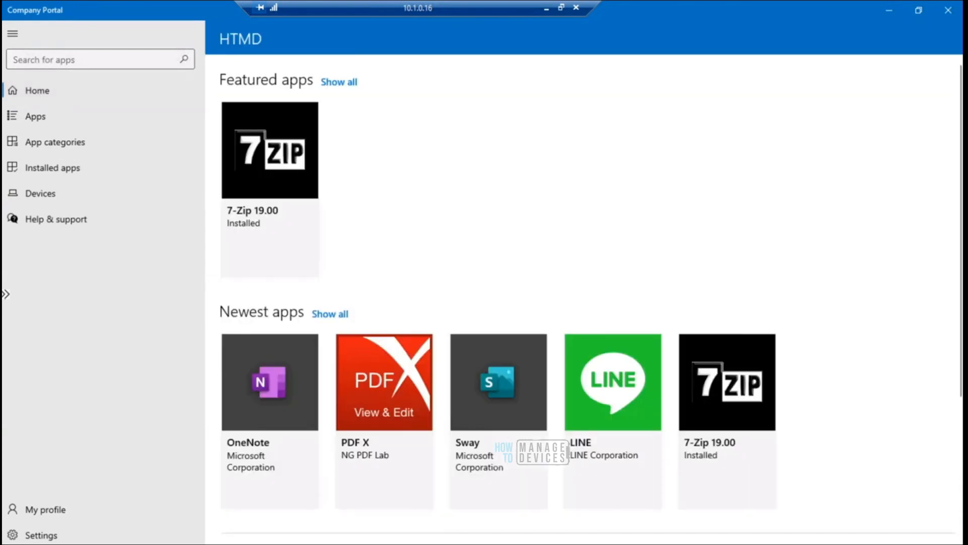
Return to Event Viewer and refresh the DeviceManagement-Enterprise-Diagnostics-Provider Admin log again to look for new policy events
mouse_move(489, 536)
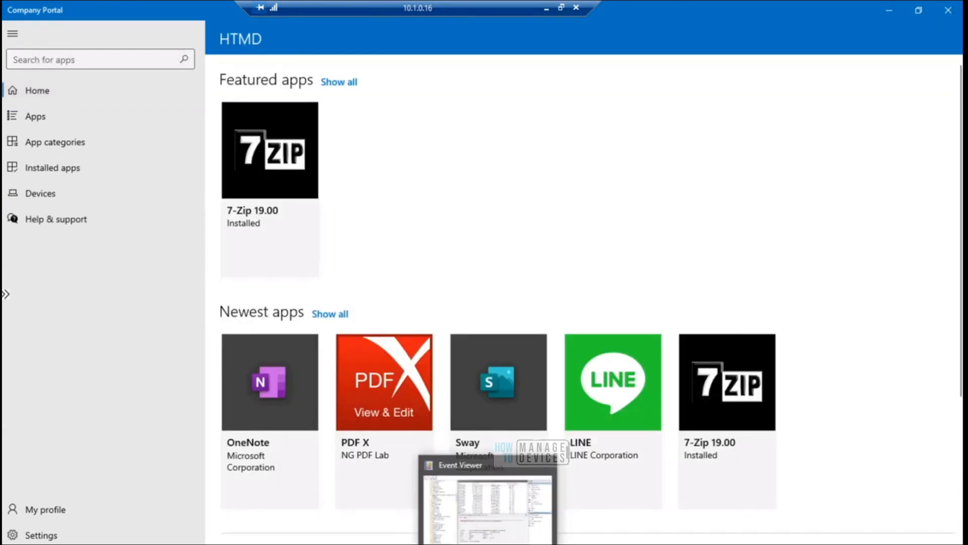
left_click(506, 517)
right_click(90, 173)
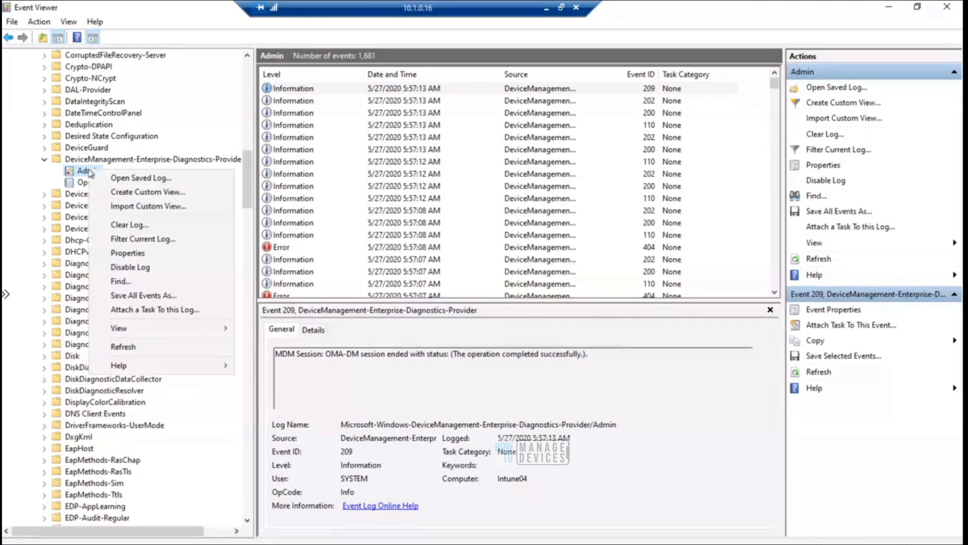
left_click(133, 347)
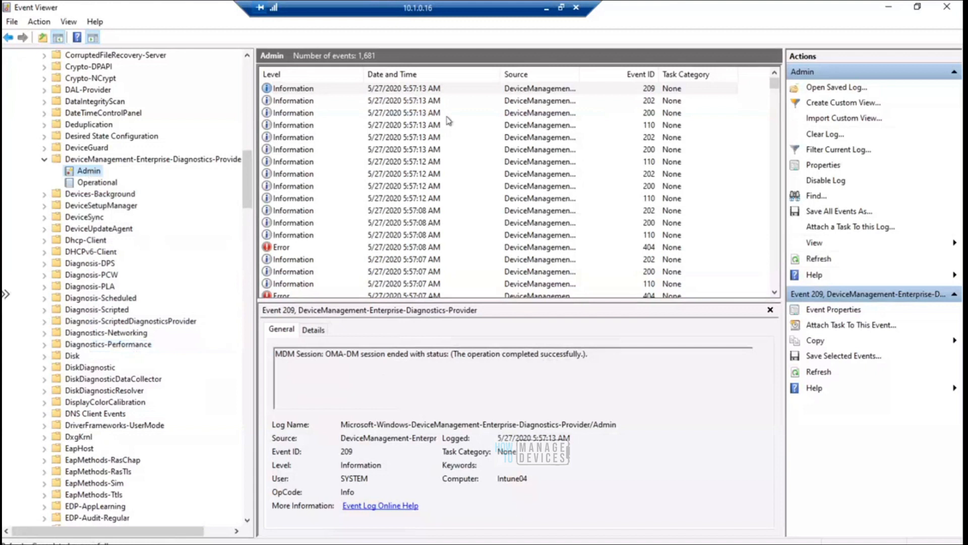
left_click(545, 10)
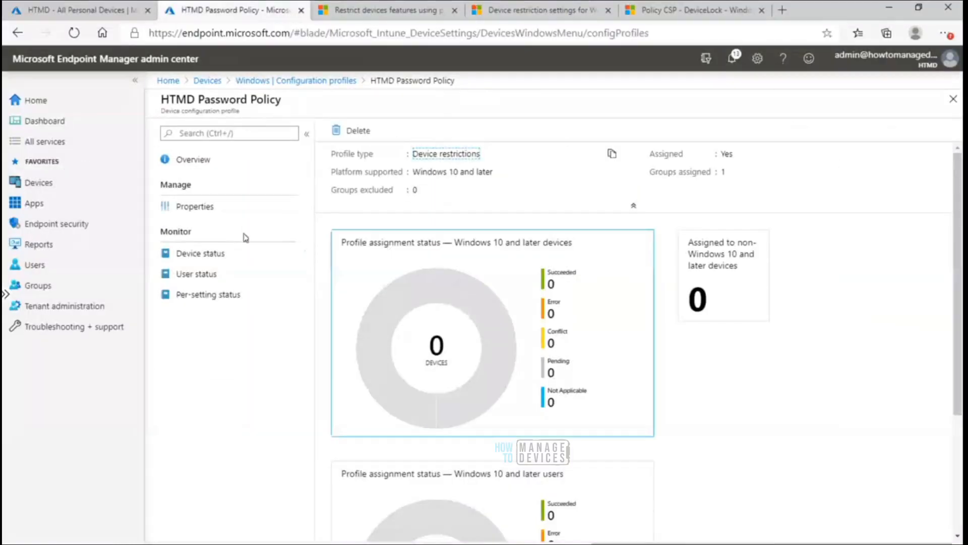
left_click(197, 159)
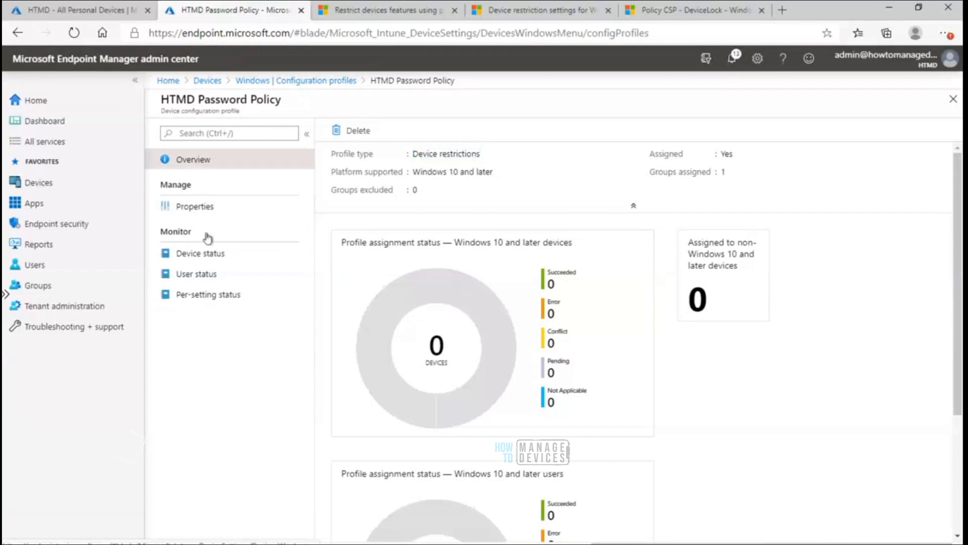
left_click(210, 256)
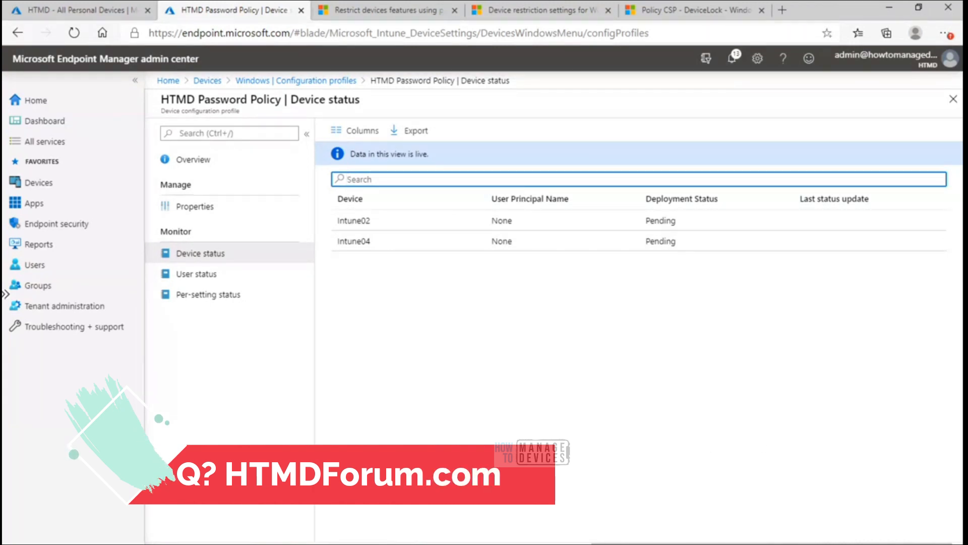
left_click(580, 544)
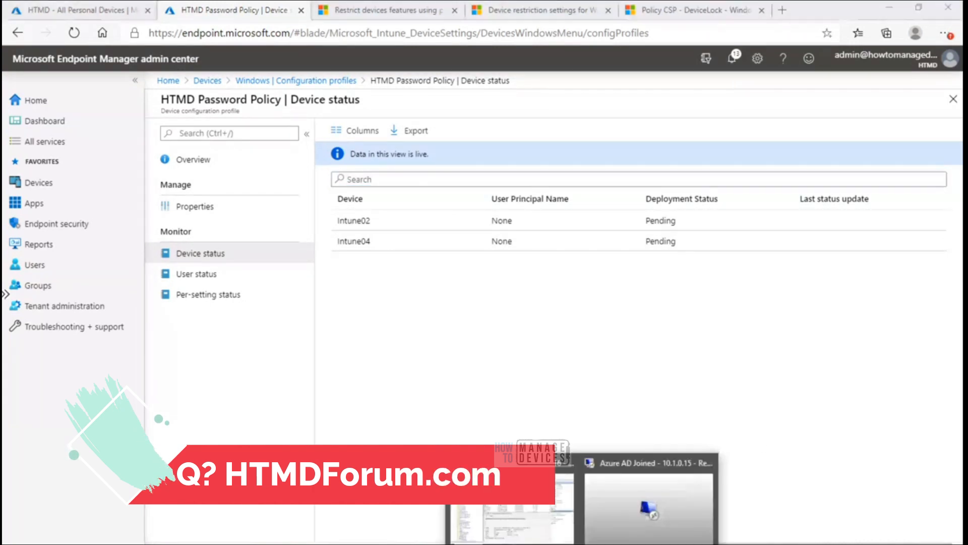
left_click(516, 516)
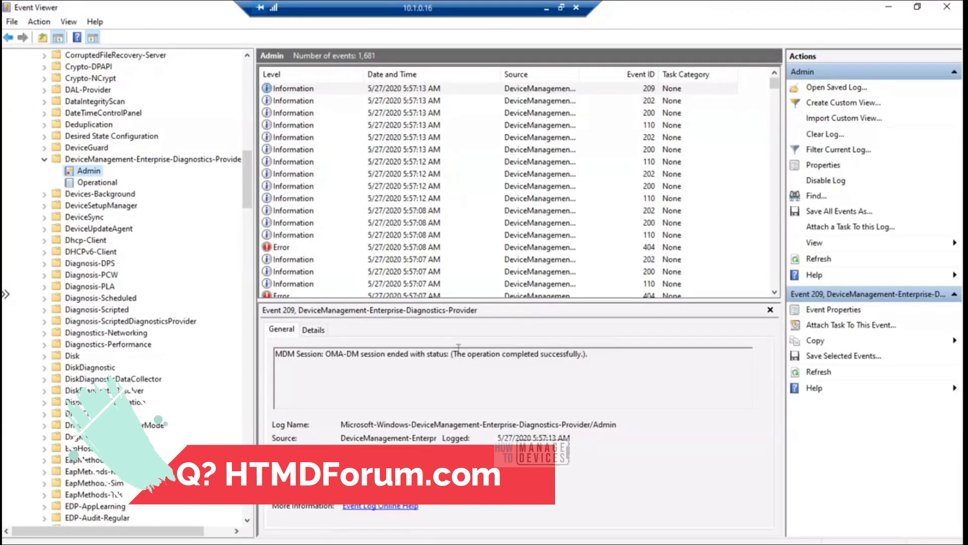